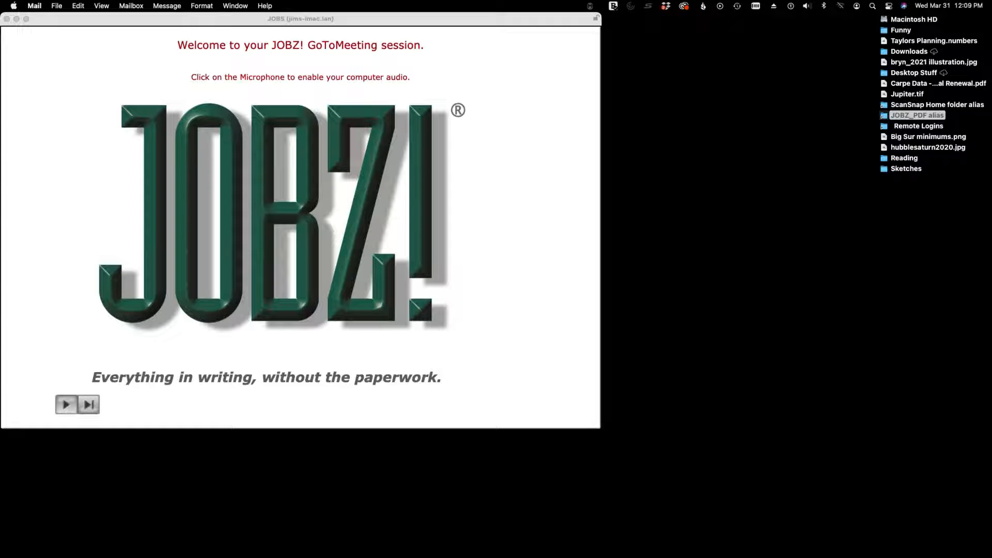
Step: Enter the JOBS home screen and look at the options of the Modified Today and In Estimating sections
left_click(88, 406)
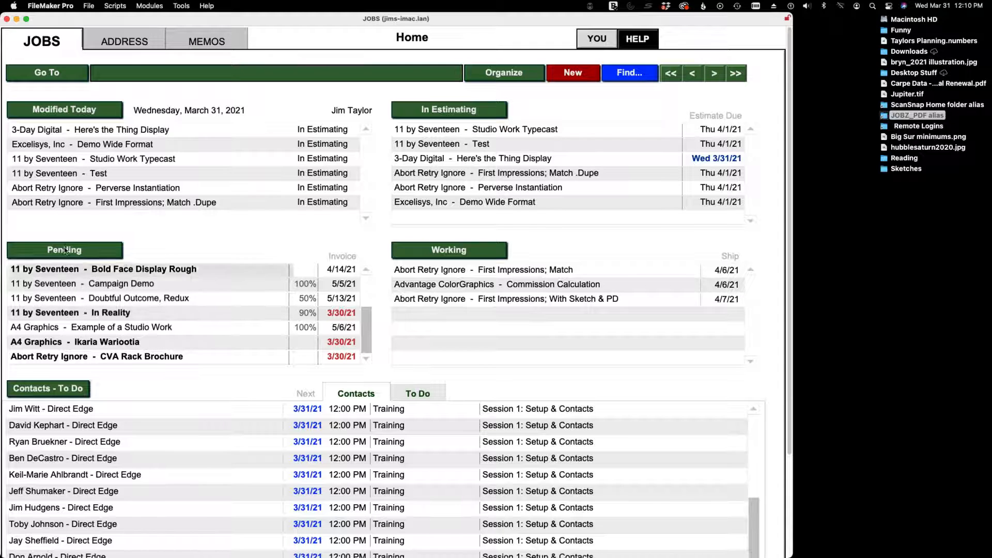
left_click(105, 115)
left_click(104, 113)
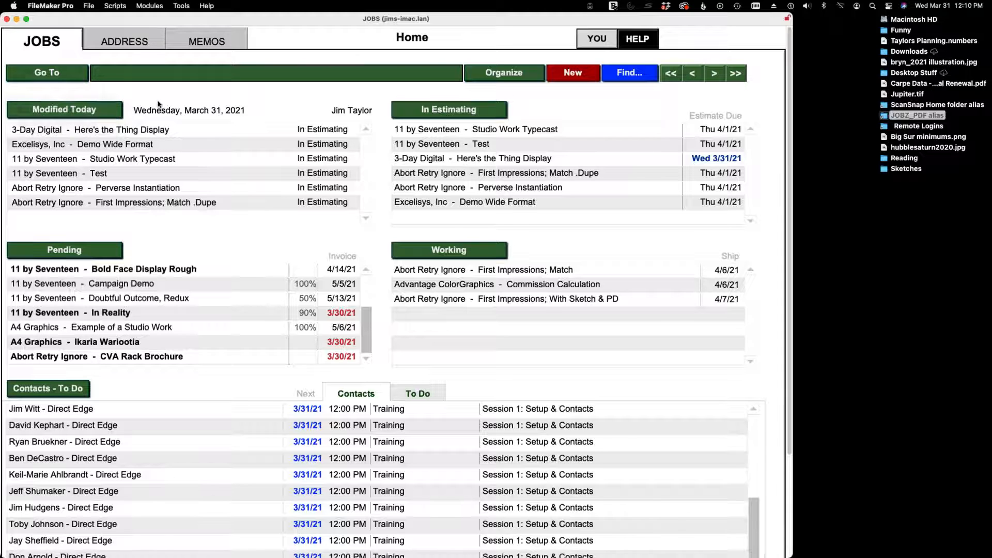
left_click(500, 112)
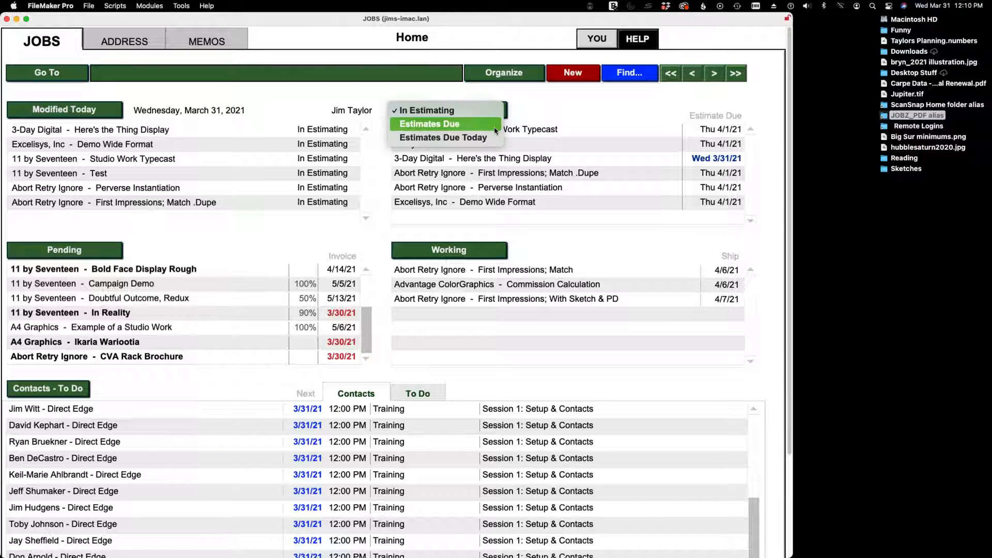
left_click(527, 111)
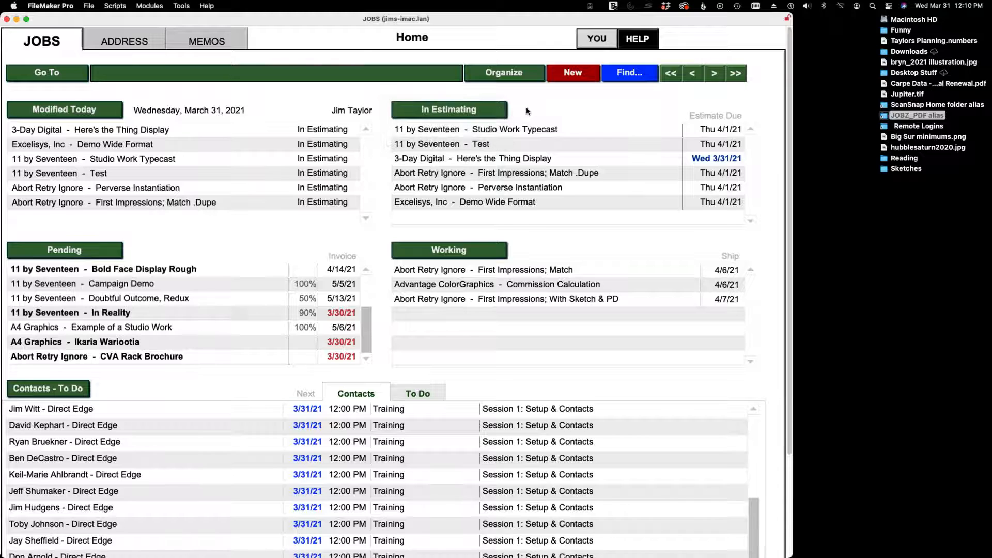
Step: Review the view and report options offered for Pending, Working and Contacts - To Do, and the Go To destinations
left_click(104, 252)
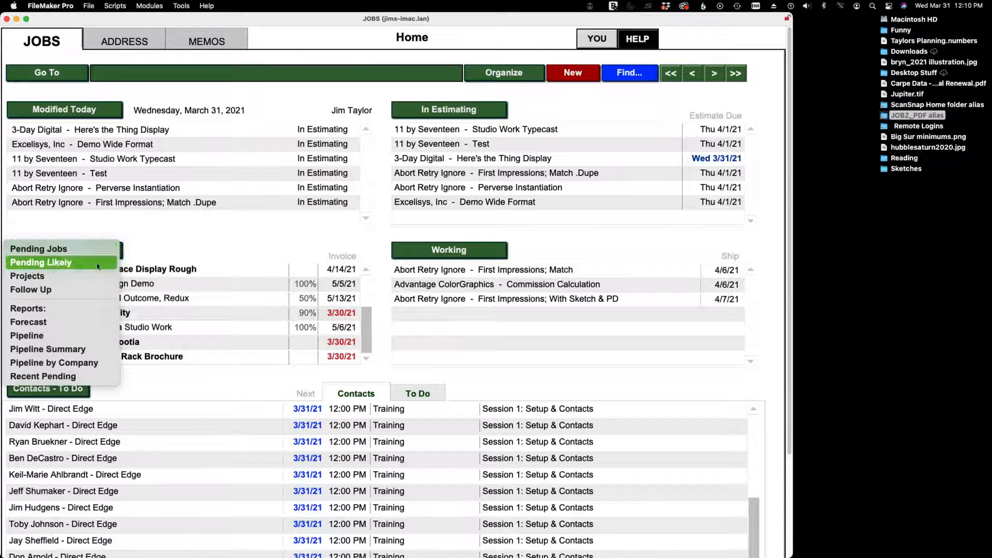
left_click(164, 249)
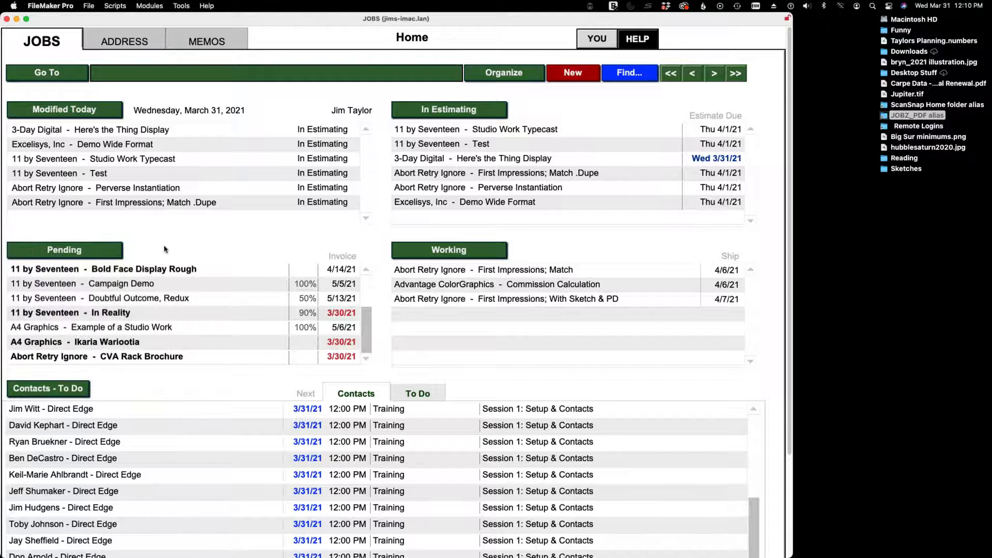
left_click(495, 253)
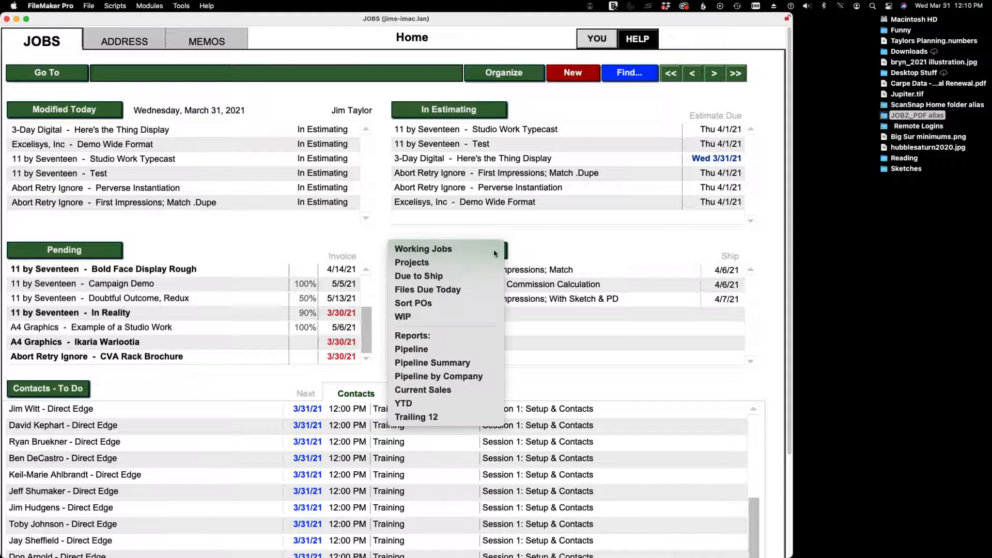
left_click(548, 249)
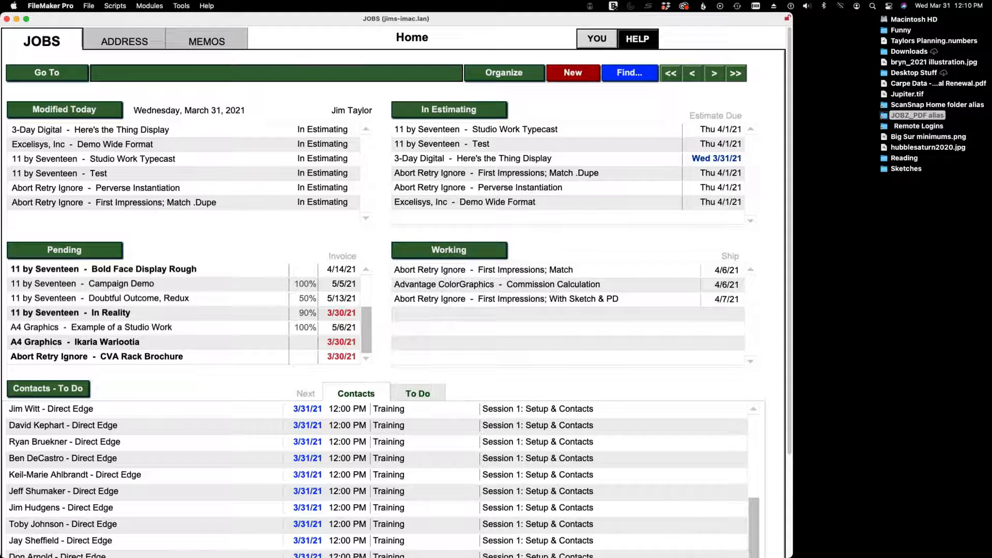
left_click(65, 392)
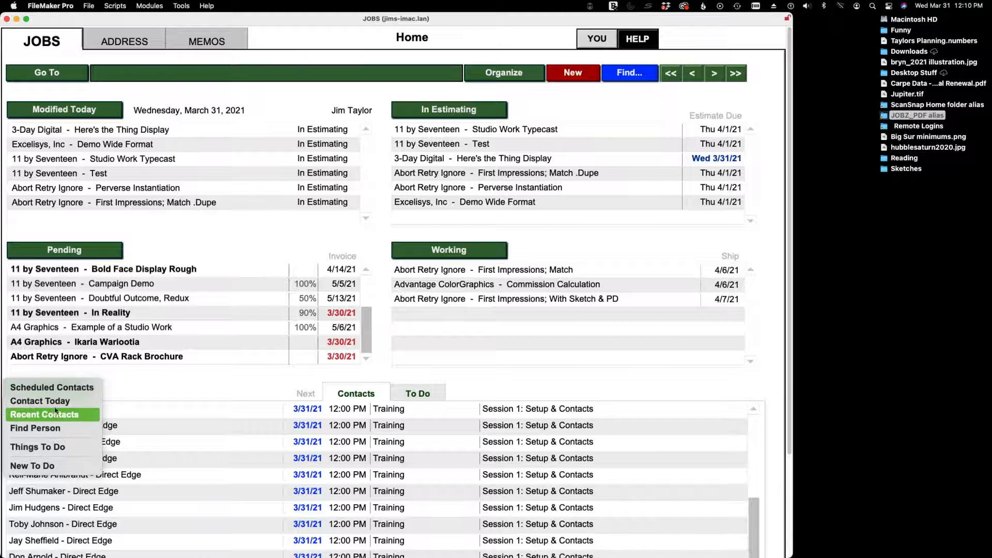
left_click(158, 391)
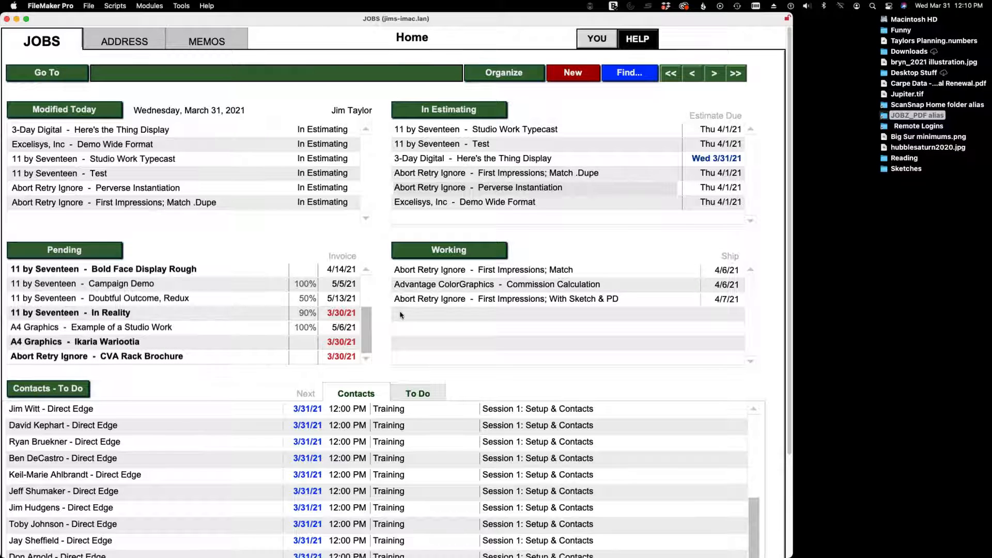
left_click(79, 70)
left_click(216, 135)
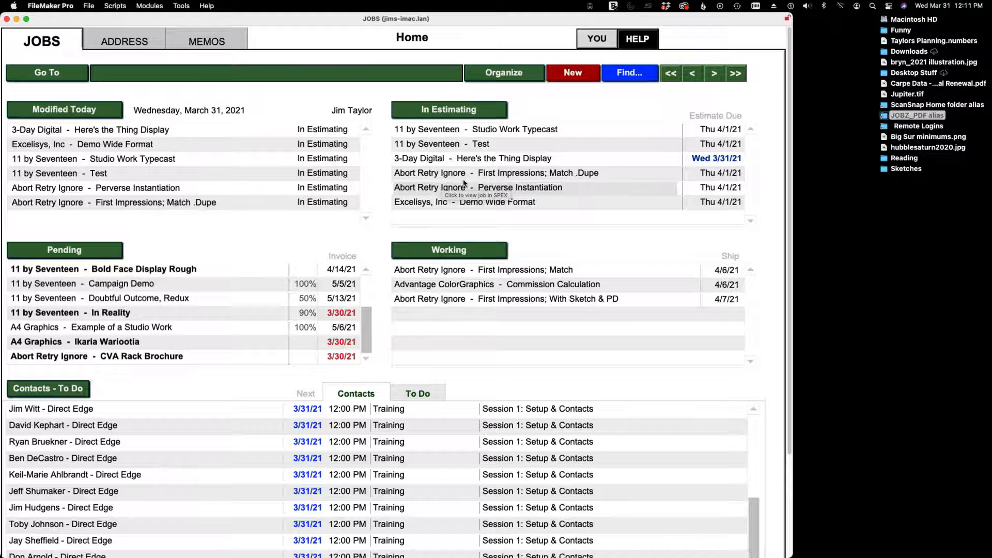
Step: View the Address module's contact list and the memo history, and return to the Jobs module
left_click(145, 42)
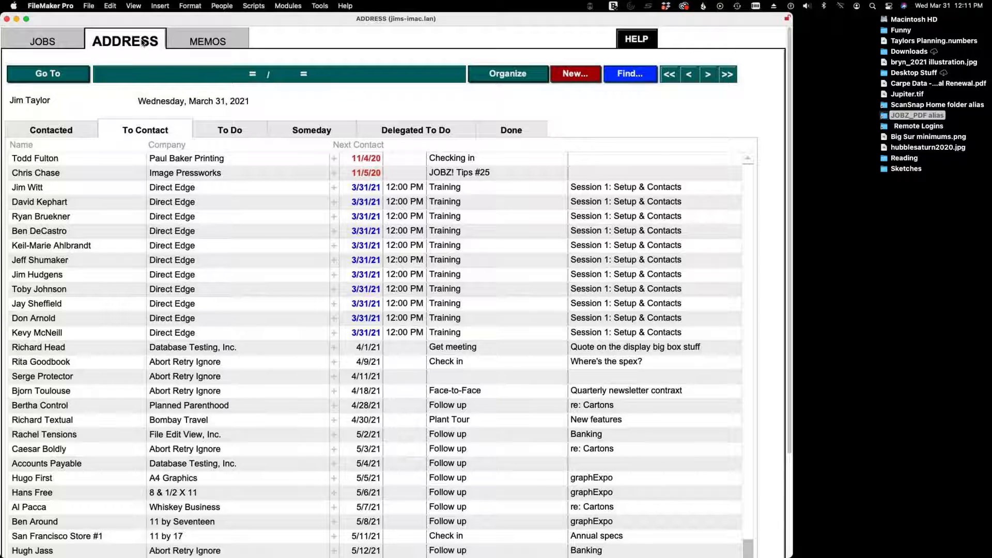
left_click(214, 39)
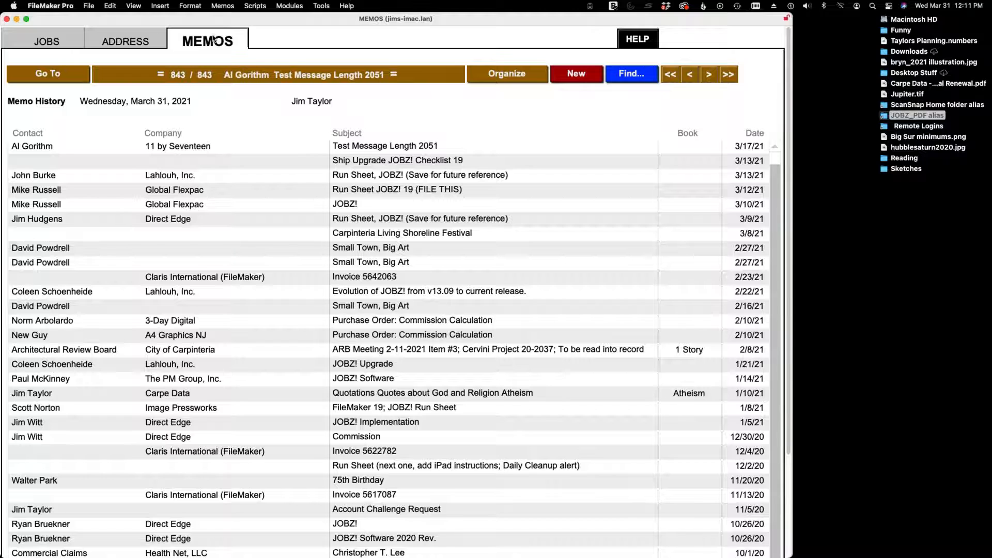
left_click(121, 42)
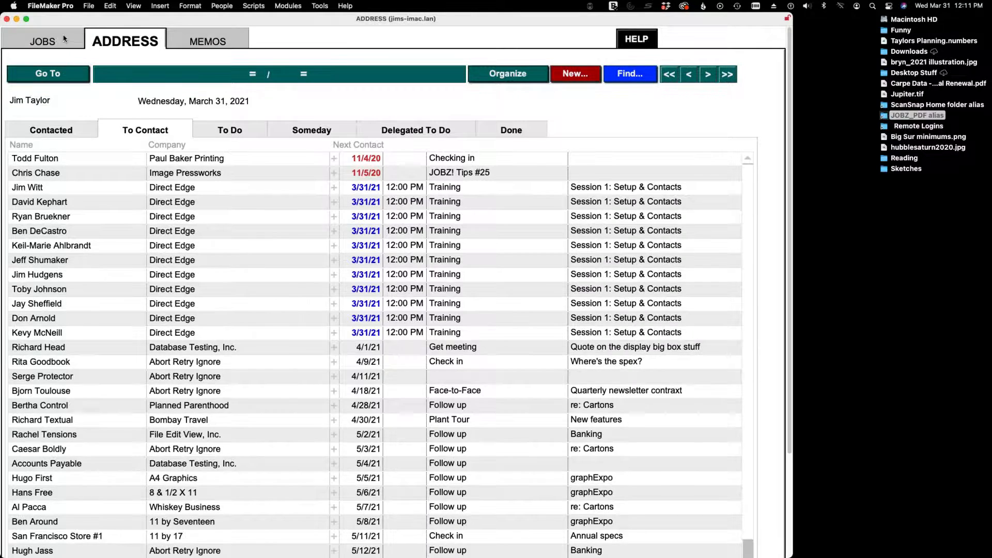
left_click(64, 38)
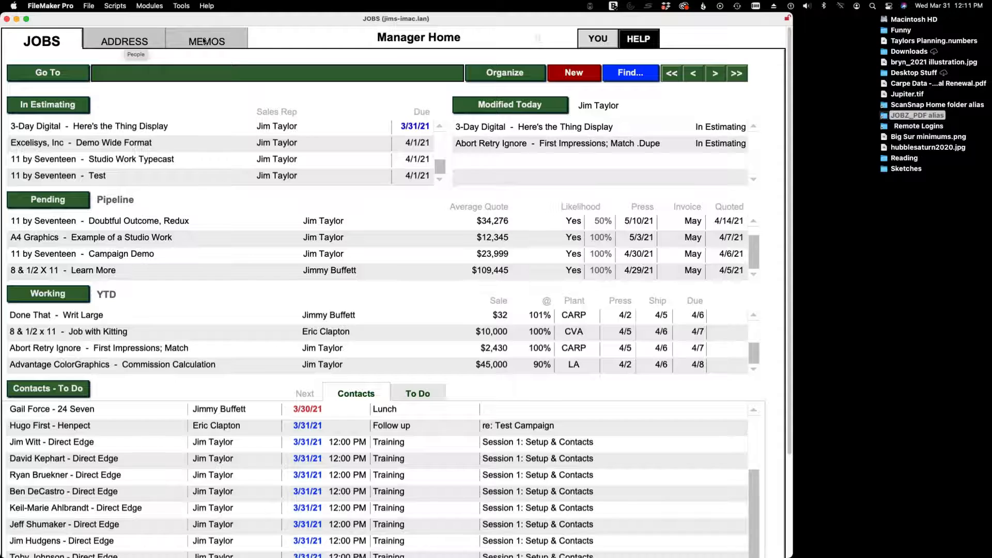
Step: Open the personal JOBZ! settings and review the CSR / Planner / Proj Mgr choices among the coworker defaults
left_click(596, 42)
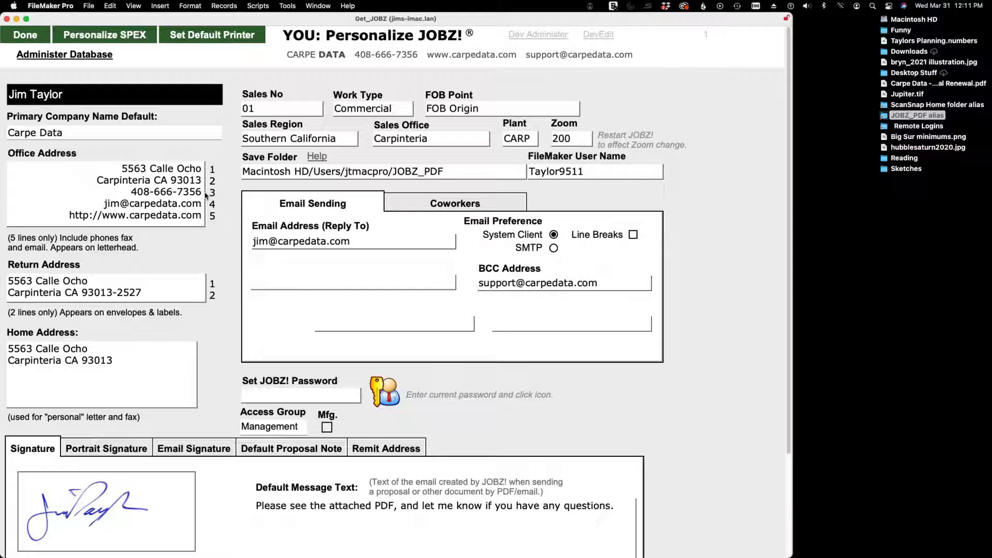
left_click(423, 203)
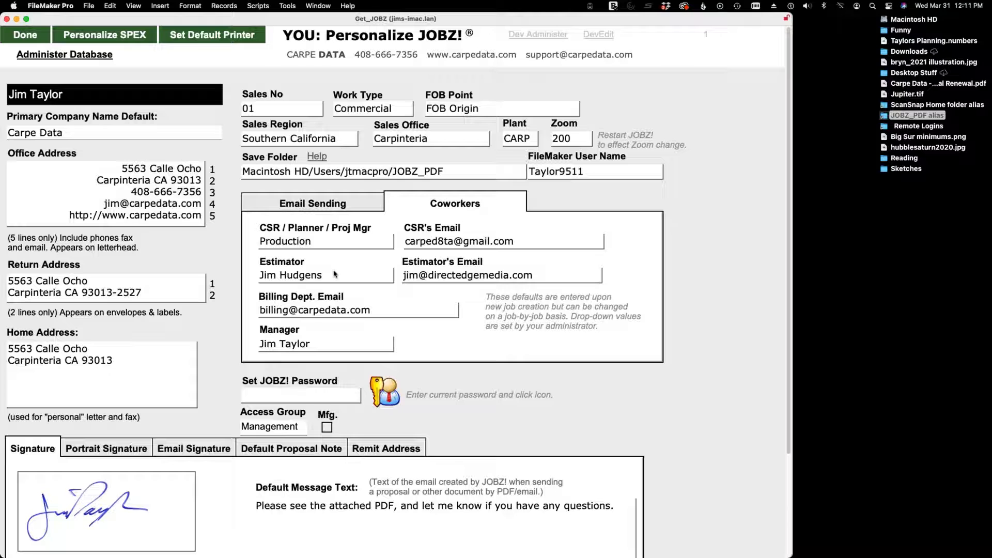
left_click(328, 242)
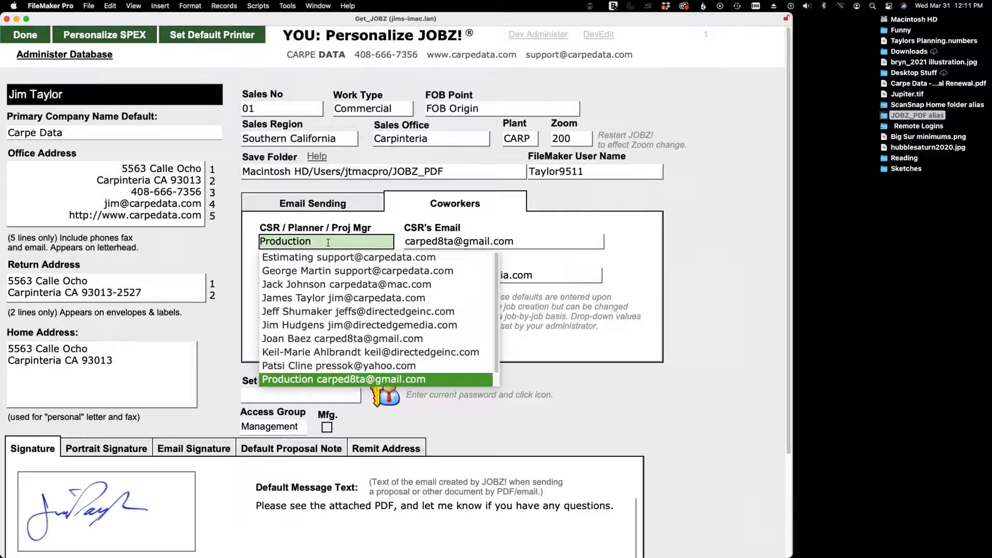
key("Escape")
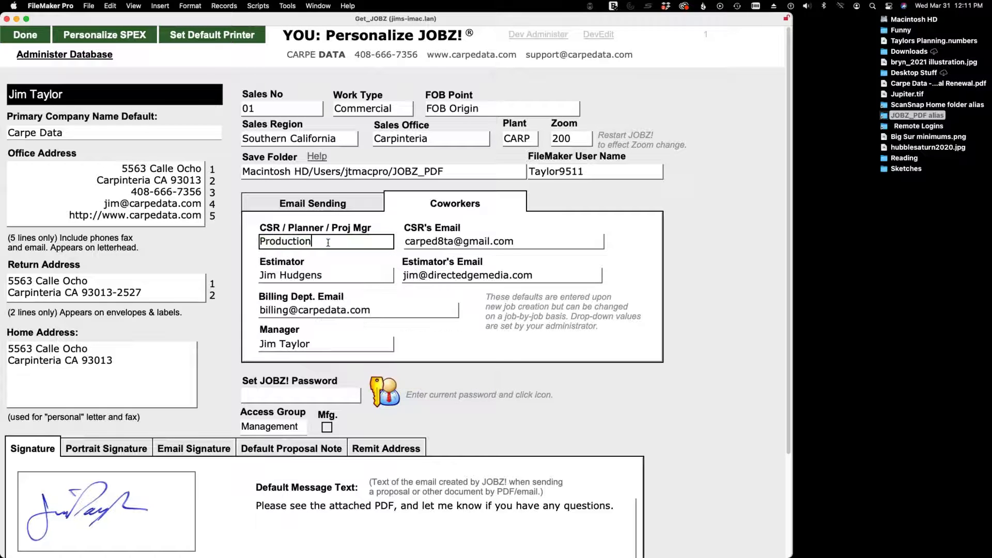
Step: Set the default estimator to the Estimating entry, together with its listed e-mail address
left_click(455, 242)
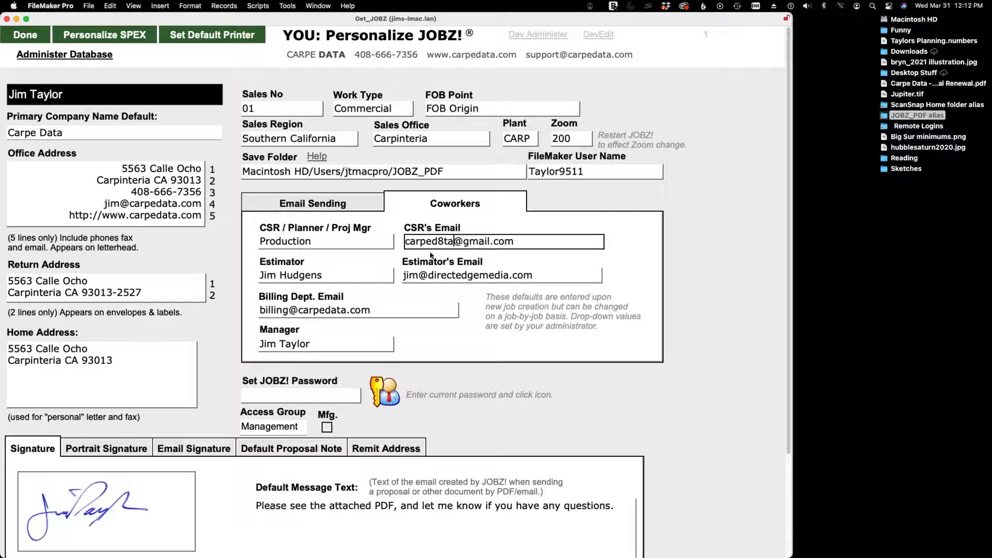
left_click(366, 278)
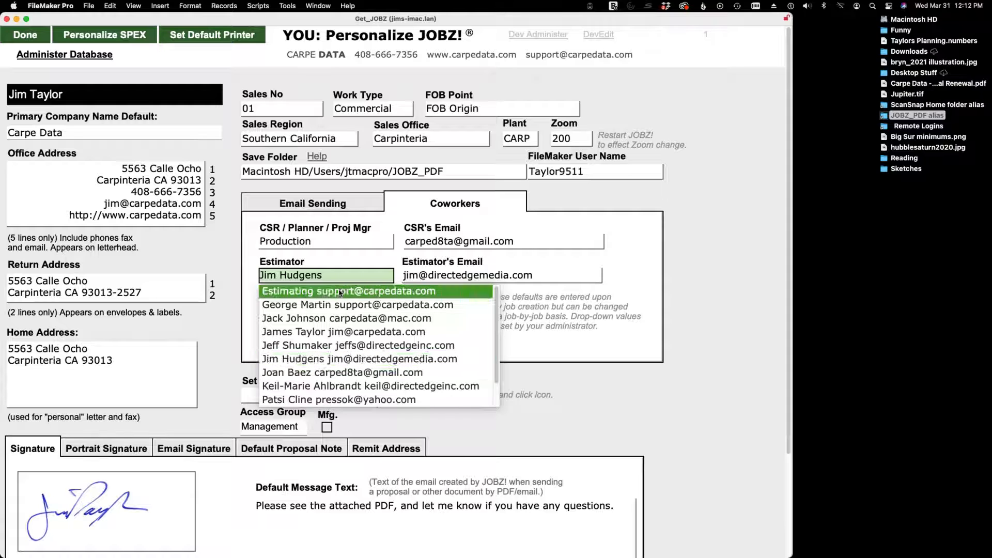
left_click(340, 291)
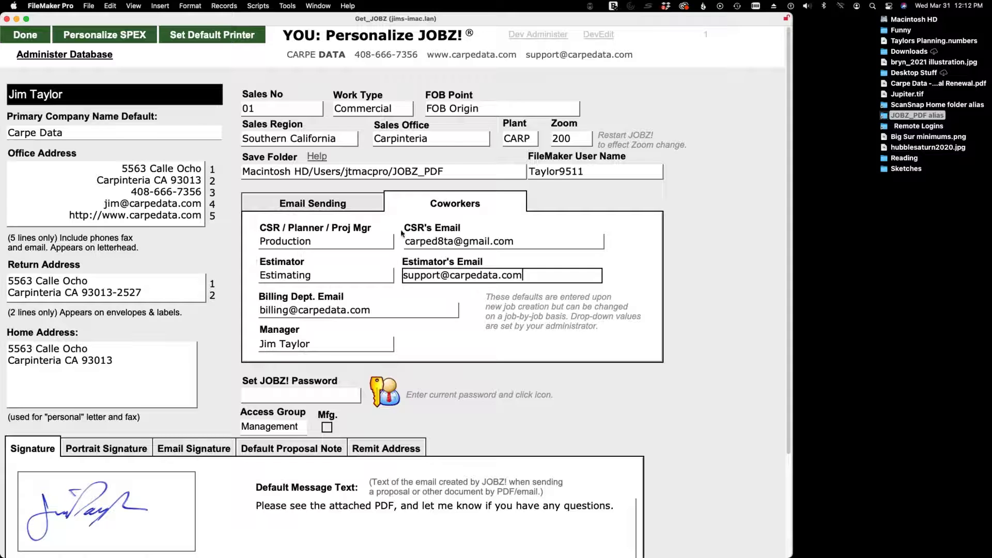
Step: Review the email sending settings, the primary company name choices, and the office, return and home address fields
left_click(339, 205)
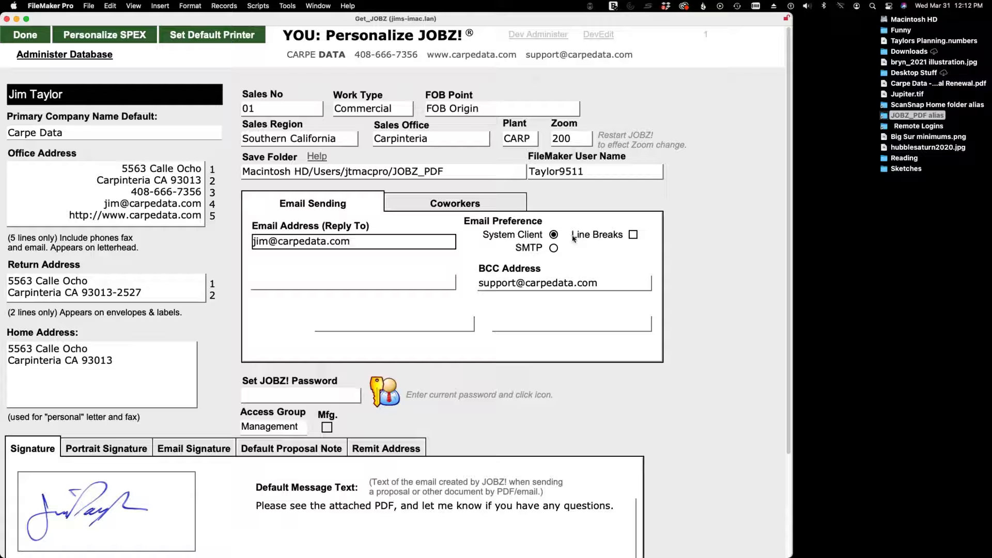
left_click(82, 133)
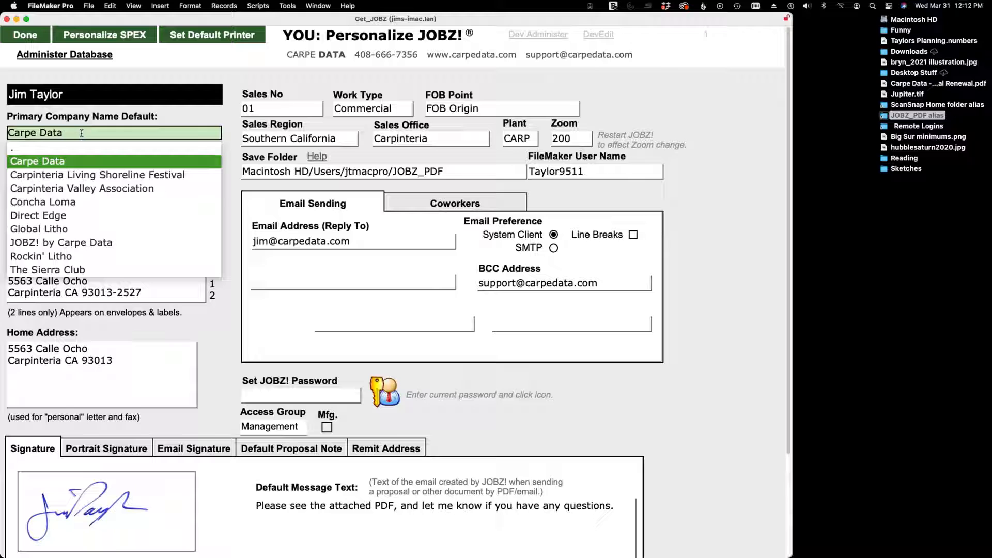
left_click(82, 133)
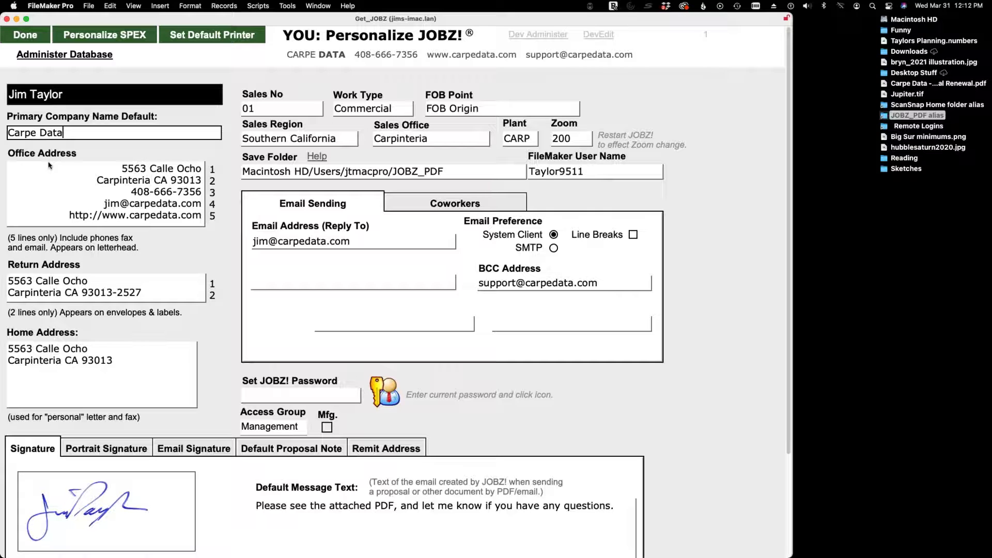
left_click(121, 169)
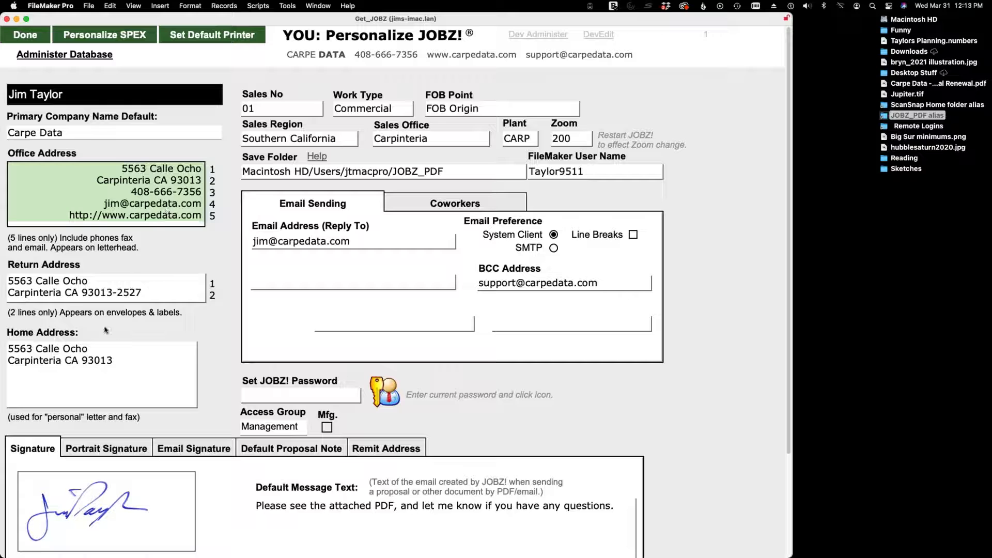
left_click(155, 289)
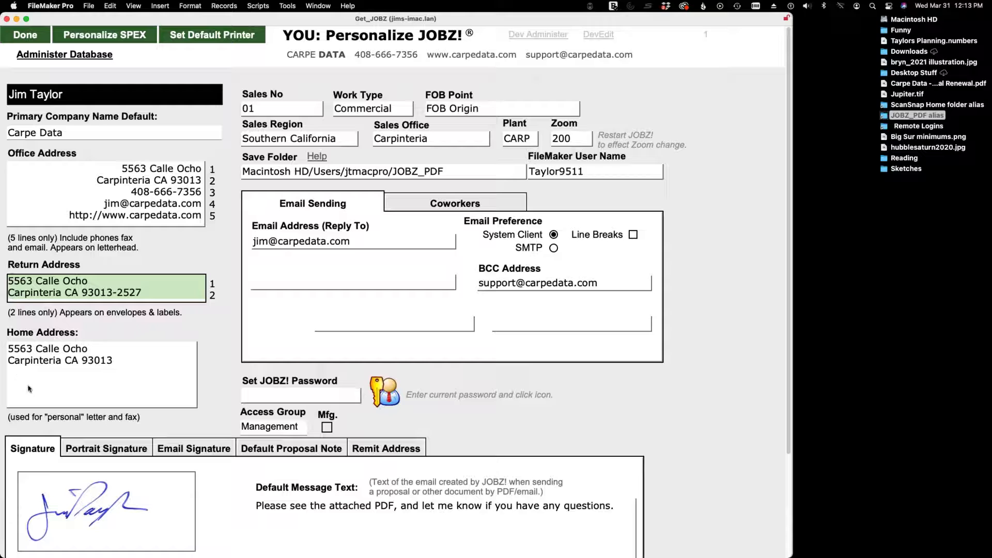
left_click(123, 363)
left_click_drag(122, 363, 11, 336)
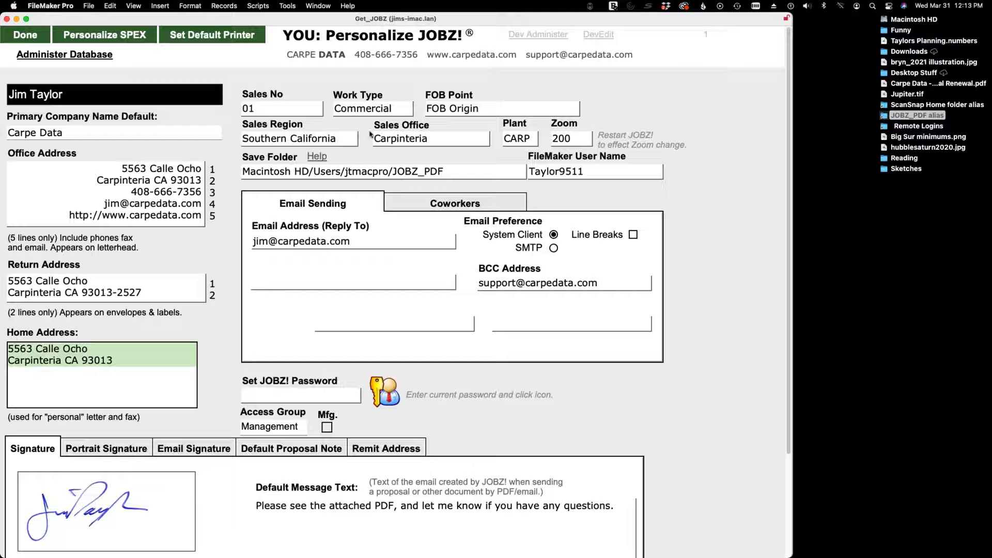
Step: Set the default Work Type to Wide Format and keep the FOB Point as FOB Origin
left_click(359, 108)
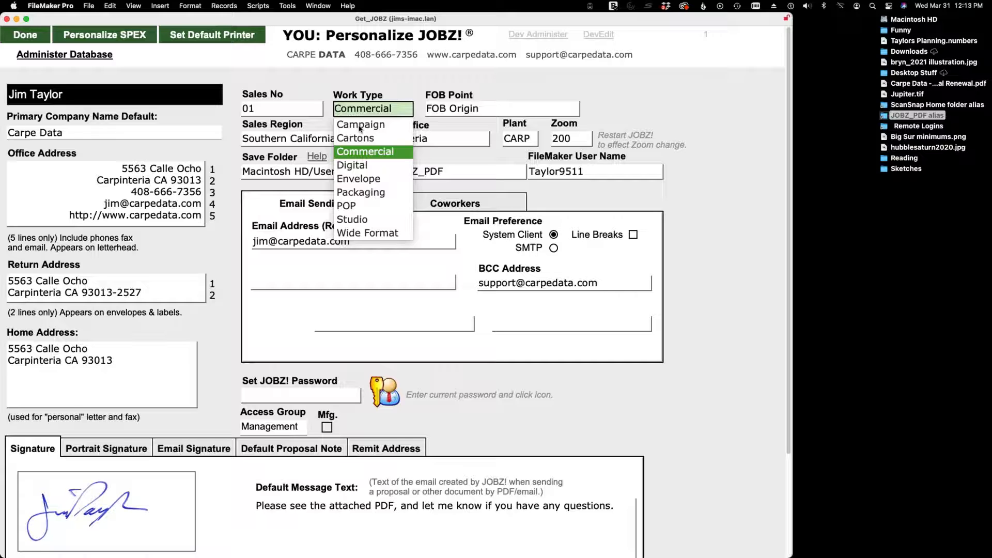
left_click(376, 234)
key("Tab")
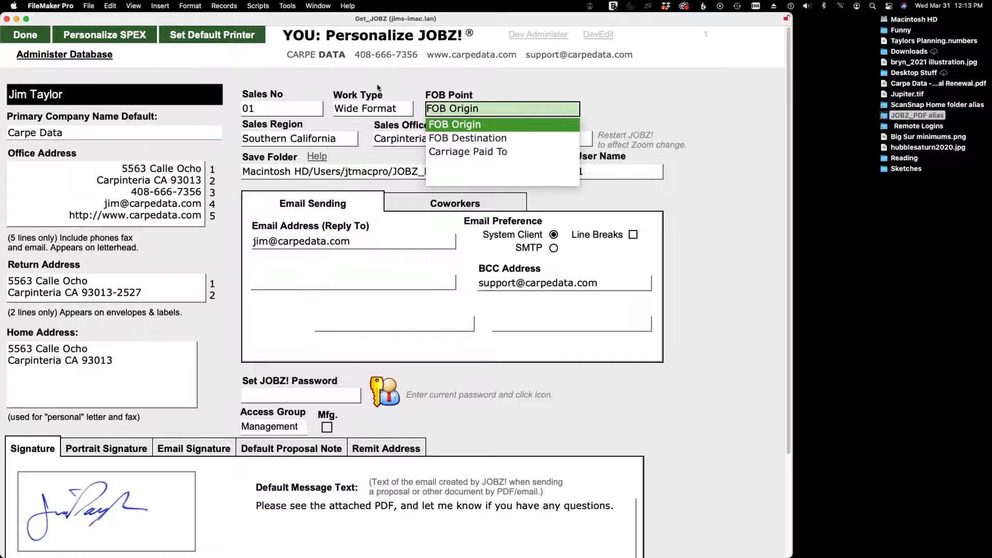
key("Return")
left_click(361, 110)
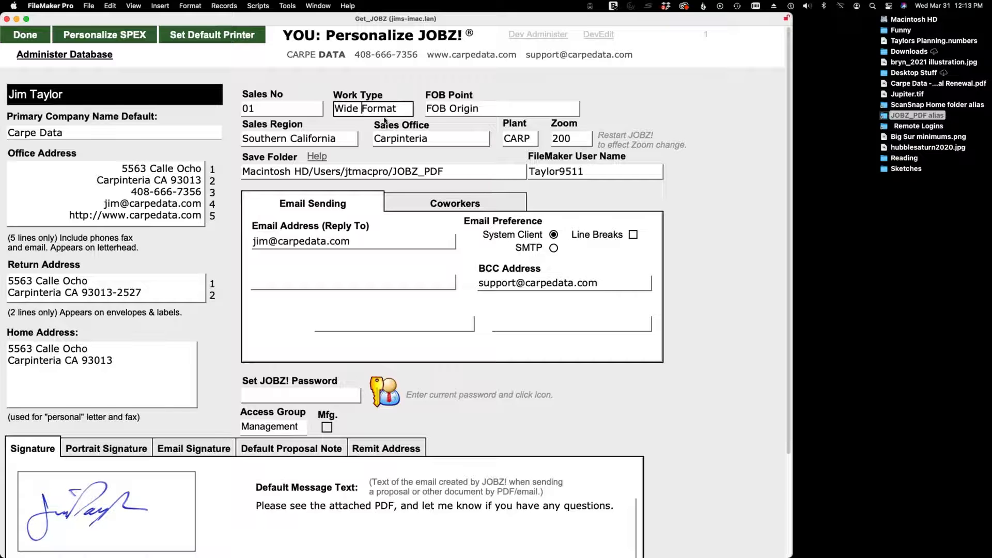
Step: Review the choices available for the default FOB Point and Sales Region
left_click(469, 108)
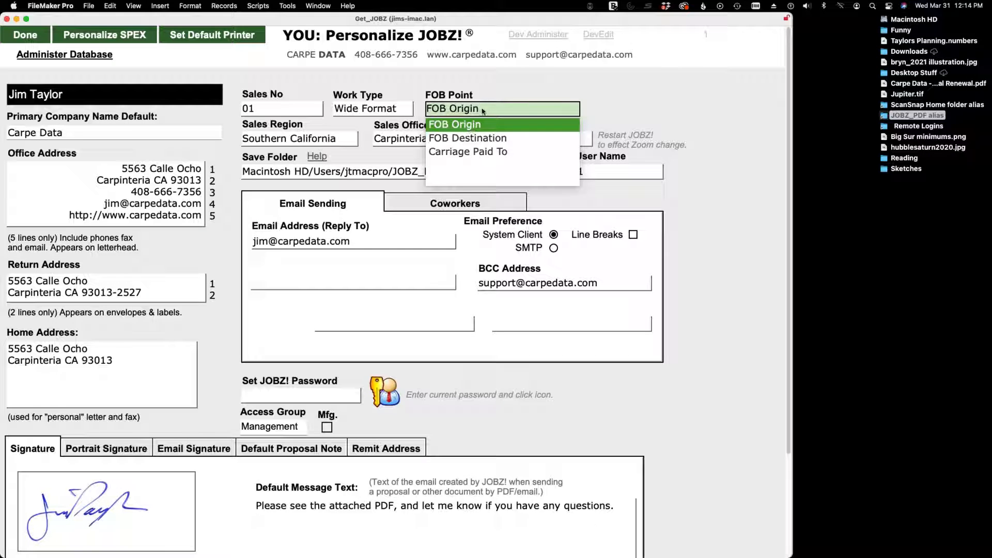
left_click(482, 111)
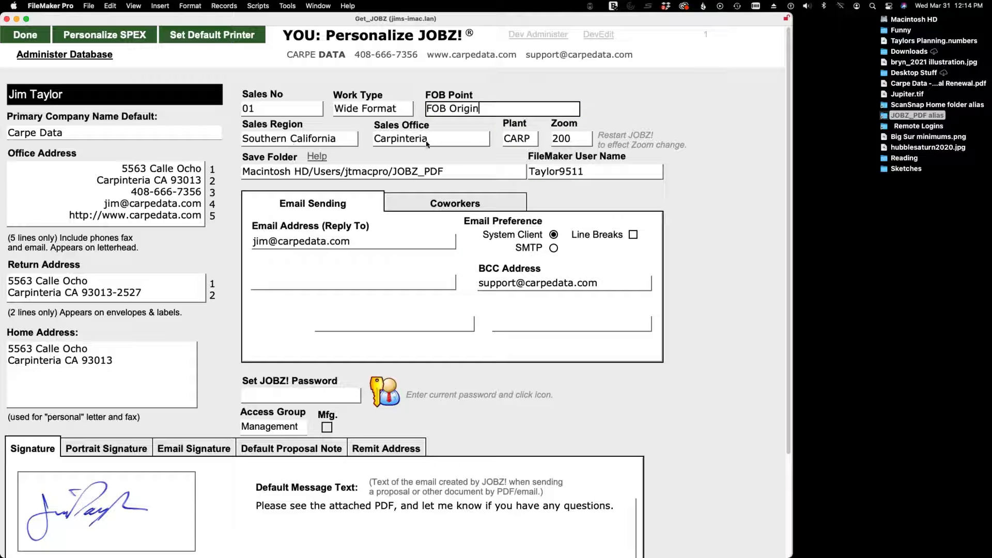
left_click(309, 141)
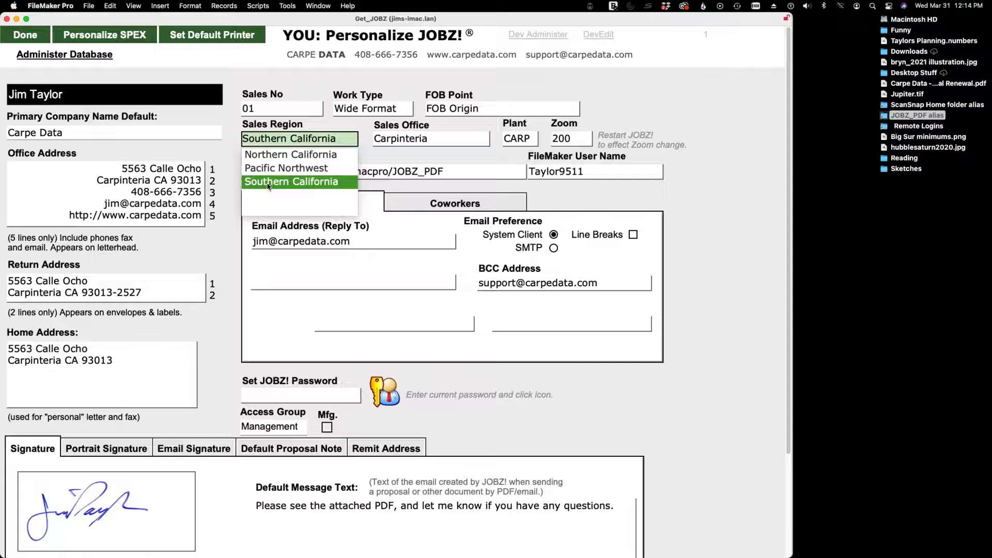
left_click(274, 141)
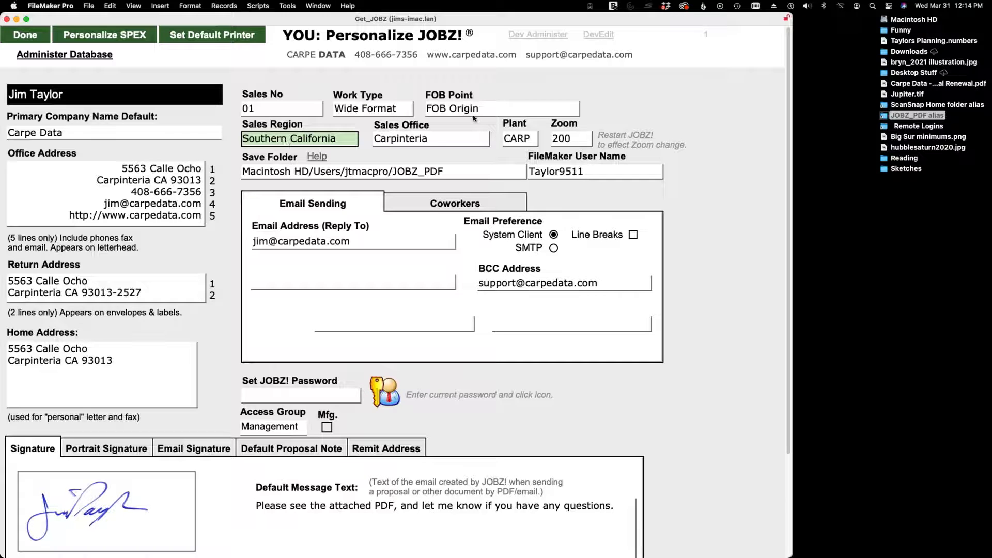
Step: Review the choices available for the default Sales Office, Plant and Zoom level
left_click(434, 138)
left_click(434, 137)
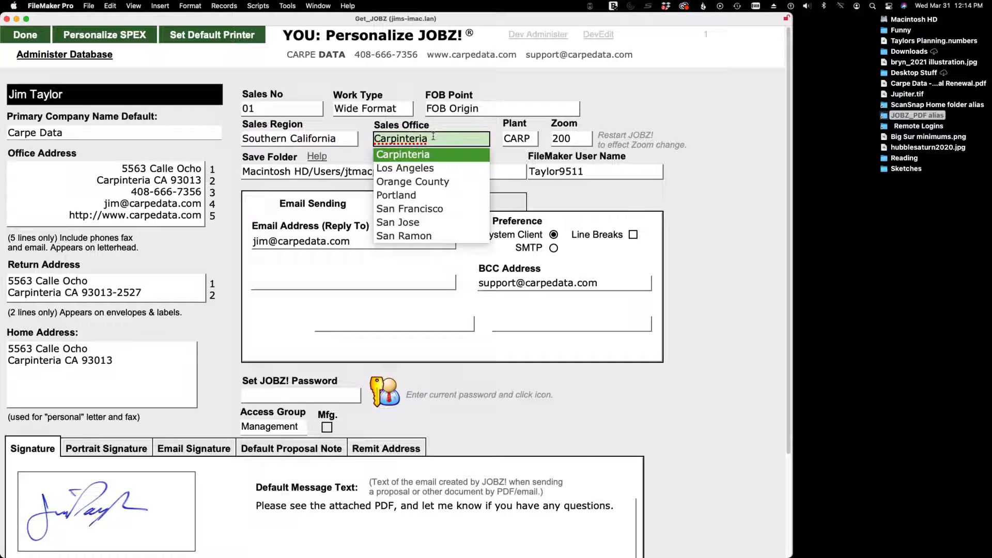
left_click(434, 136)
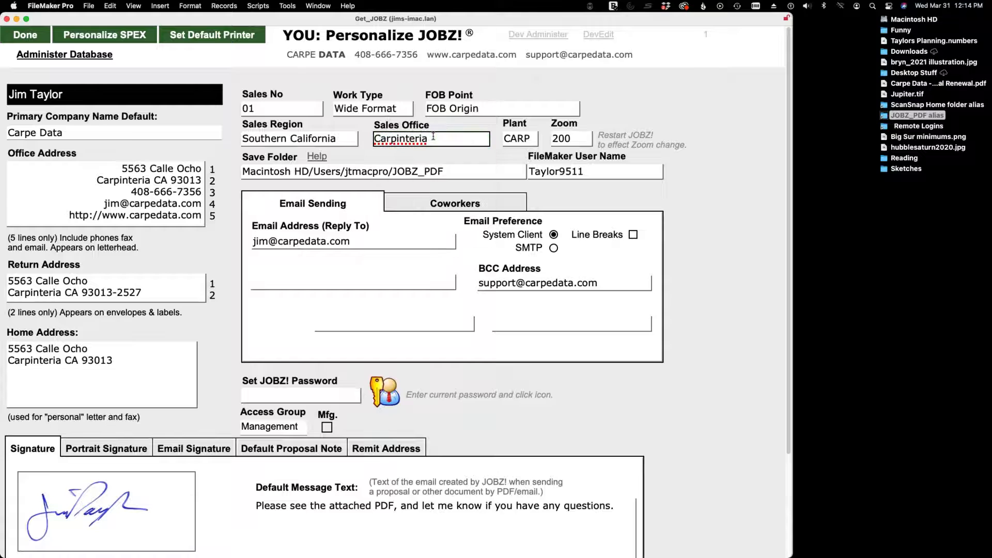
left_click(520, 139)
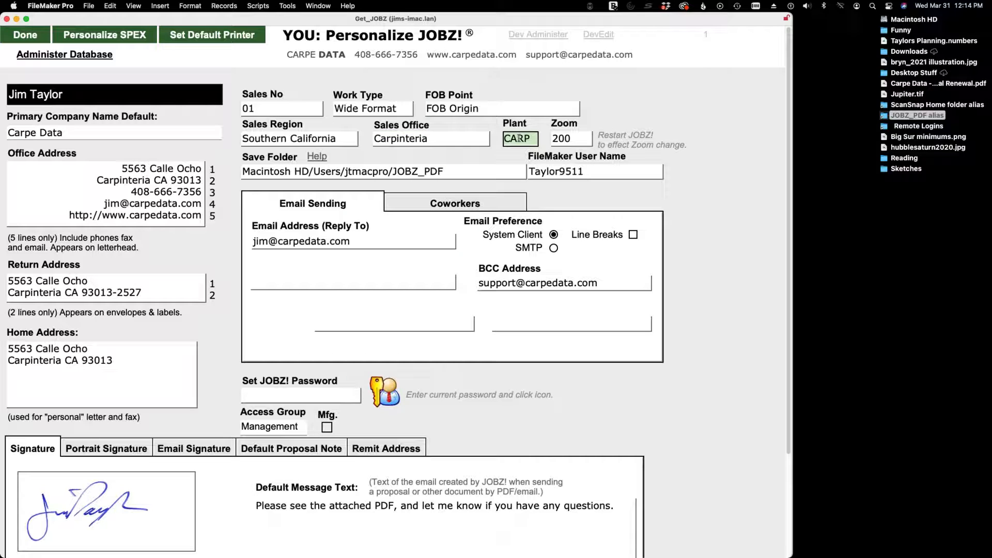
left_click(520, 139)
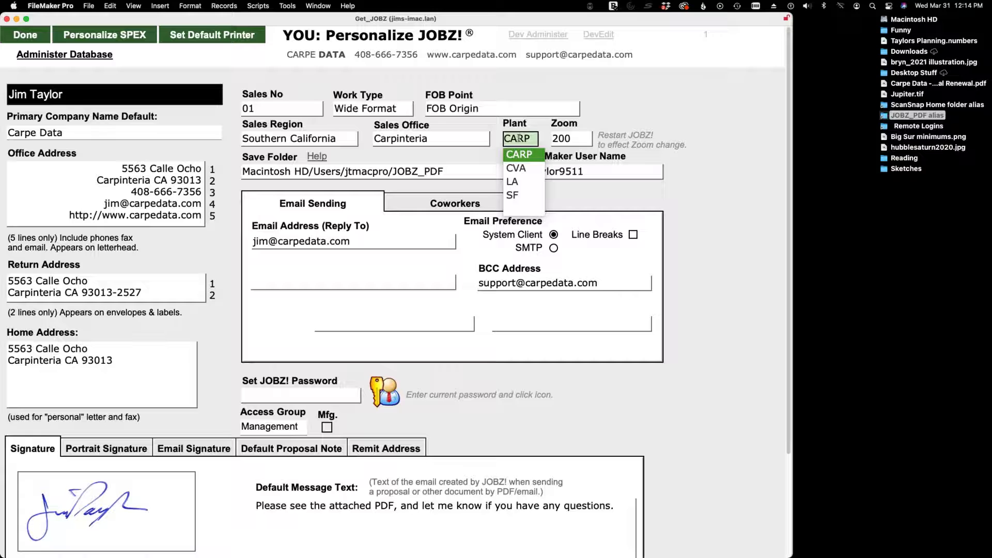
left_click(571, 141)
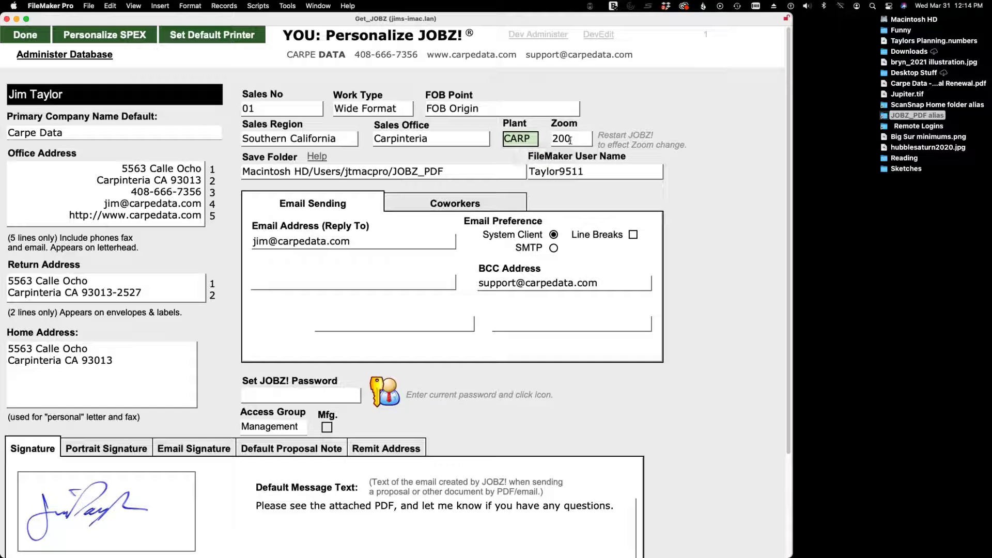
left_click(571, 138)
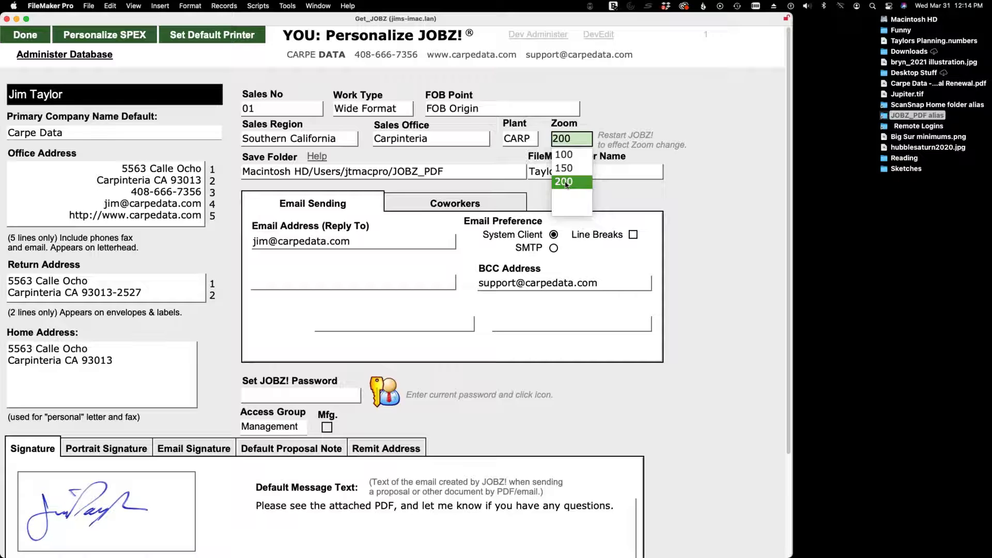
left_click(575, 148)
Step: Examine the Save Folder path, then switch to Finder and browse the PDFs in JOBZ_PDF with the file name column widened
left_click(362, 176)
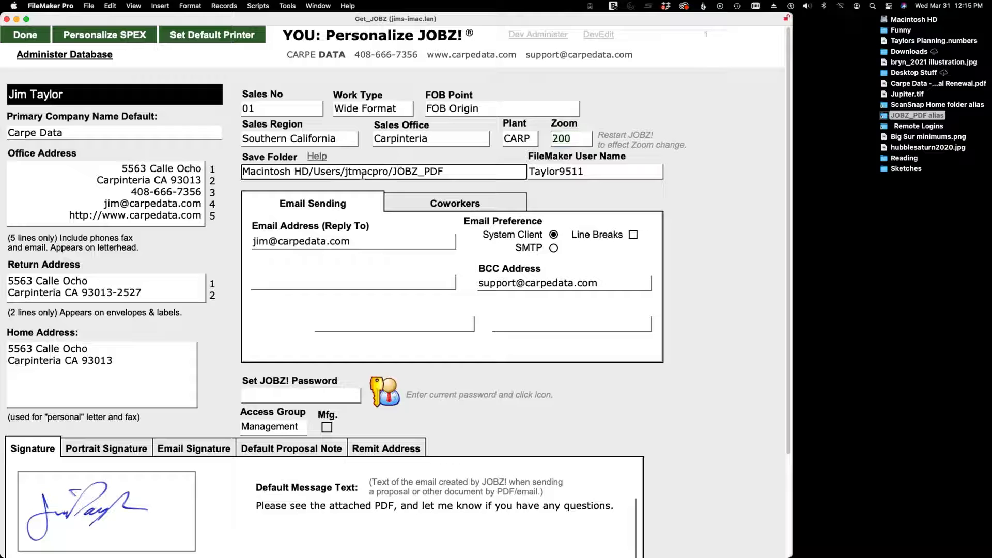
double_click(363, 176)
triple_click(363, 175)
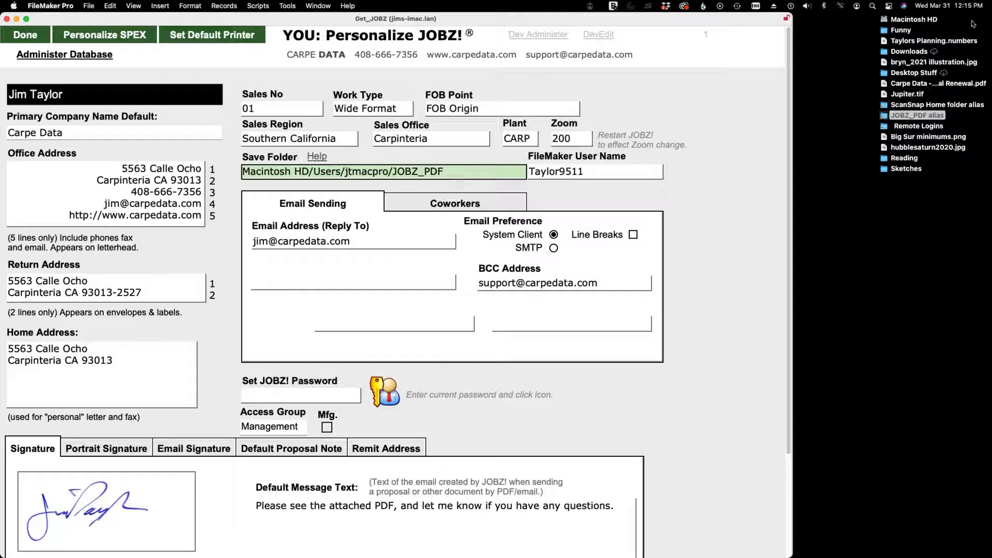
double_click(884, 117)
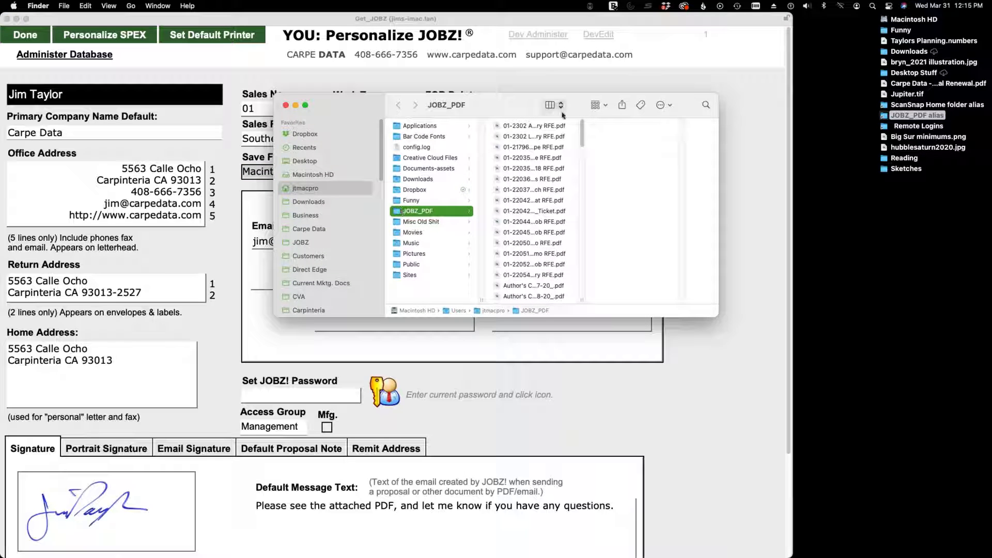
left_click(534, 127)
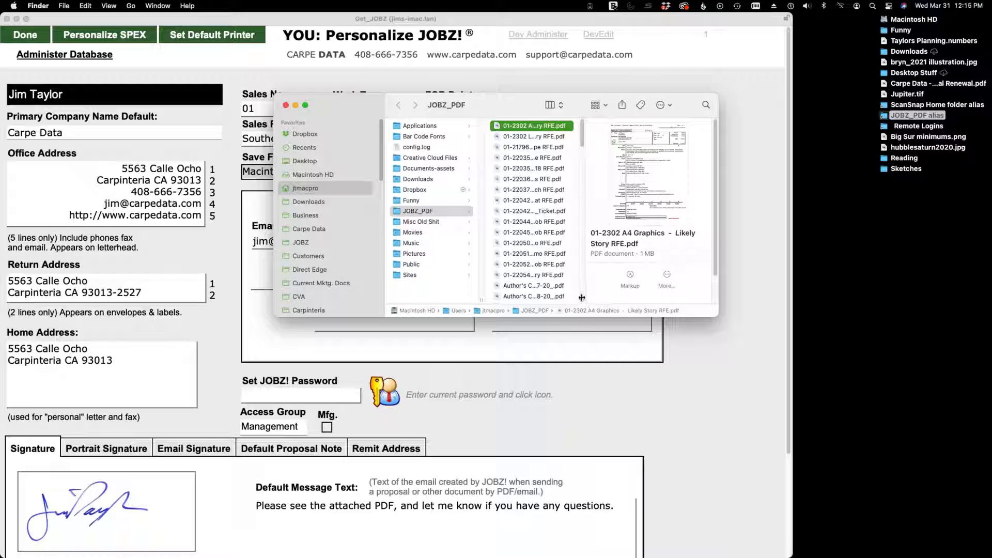
left_click_drag(582, 300, 680, 324)
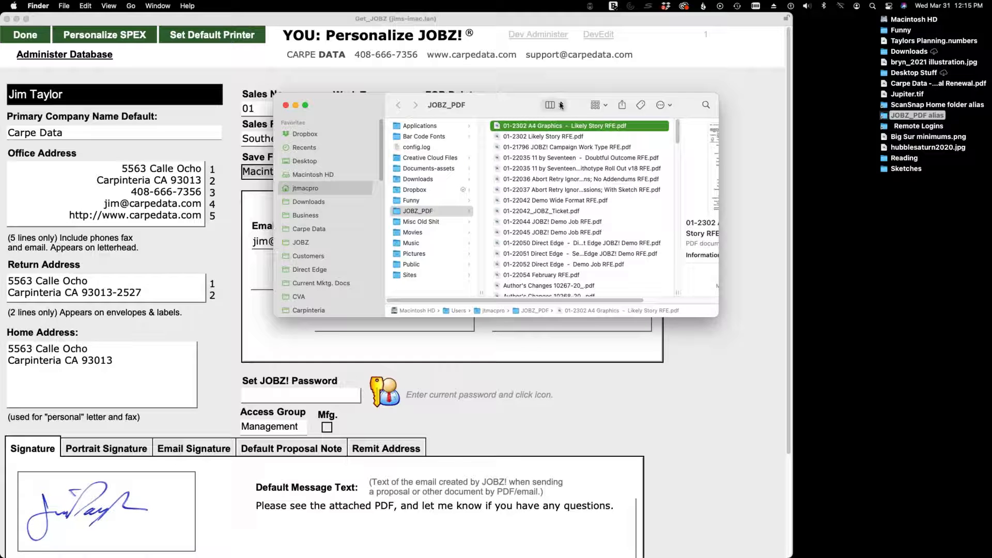
left_click(530, 148)
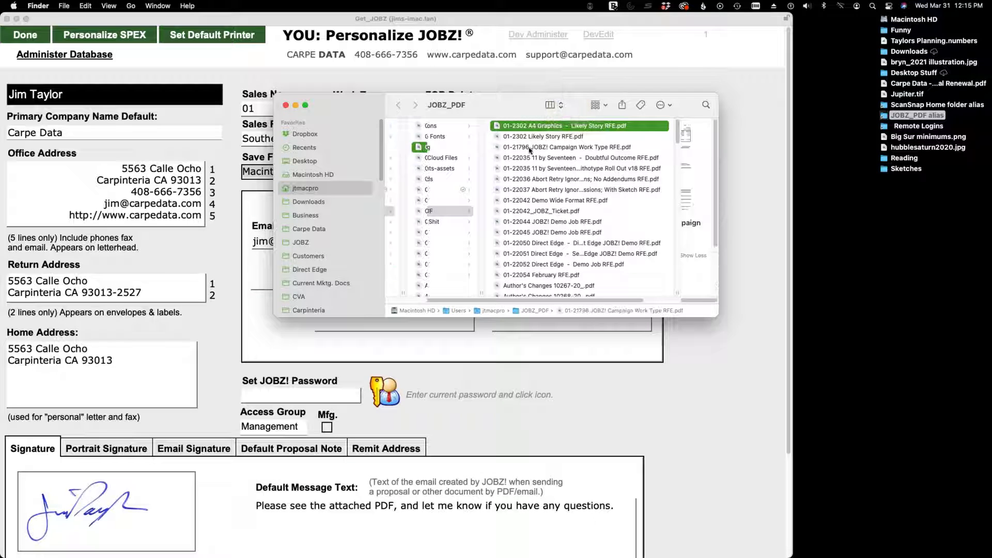
left_click(458, 159)
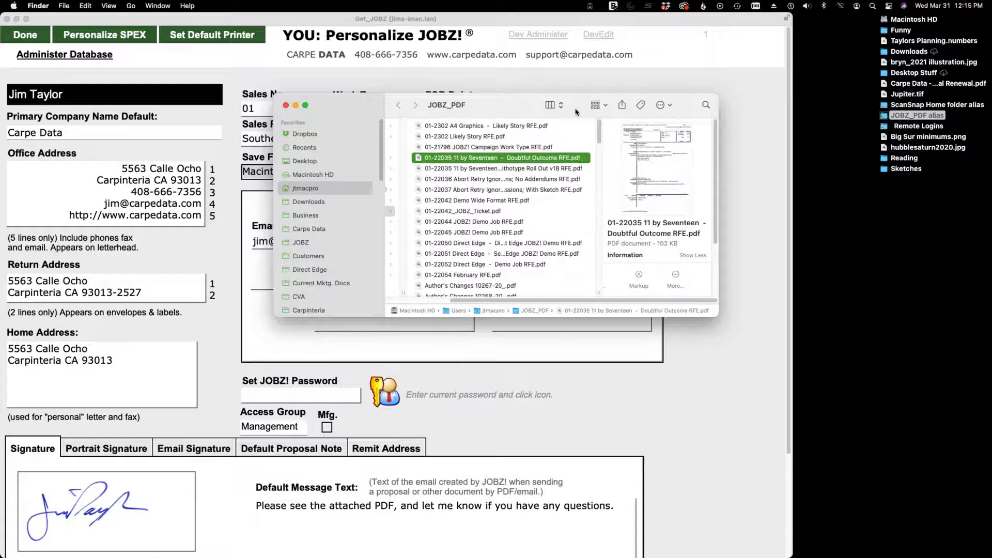
Step: Display the JOBZ_PDF folder as a list sorted by Date Modified, and minimize its window
left_click(561, 104)
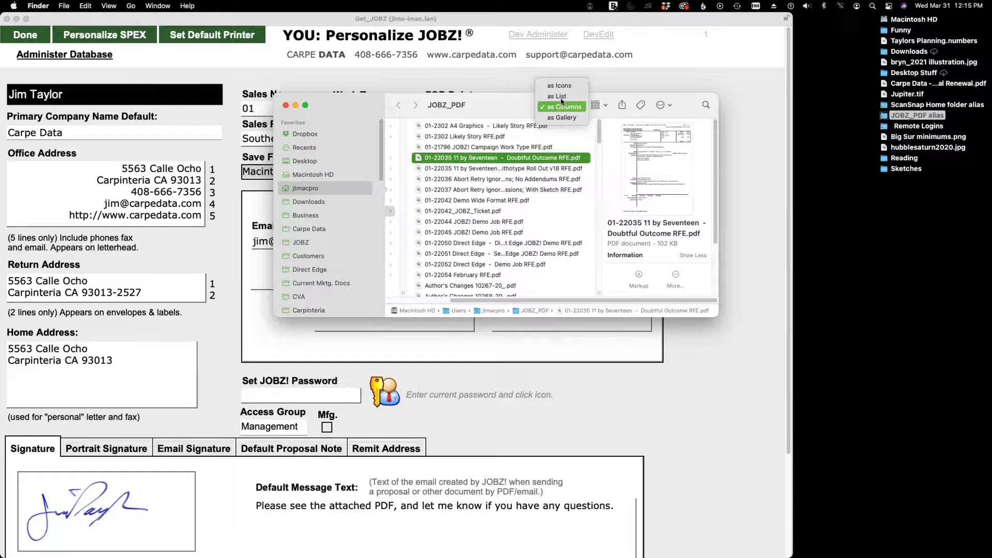
left_click(559, 96)
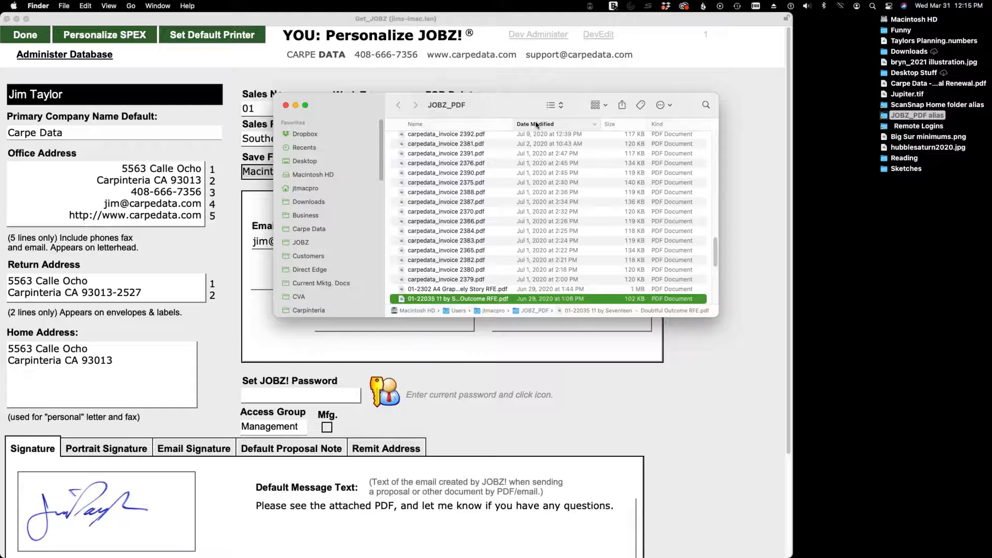
left_click(537, 124)
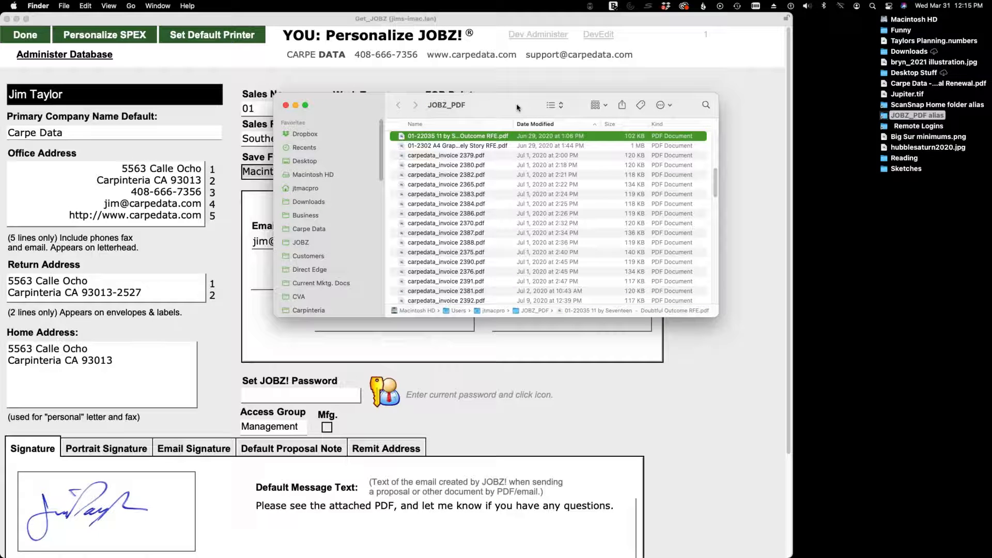
left_click(295, 105)
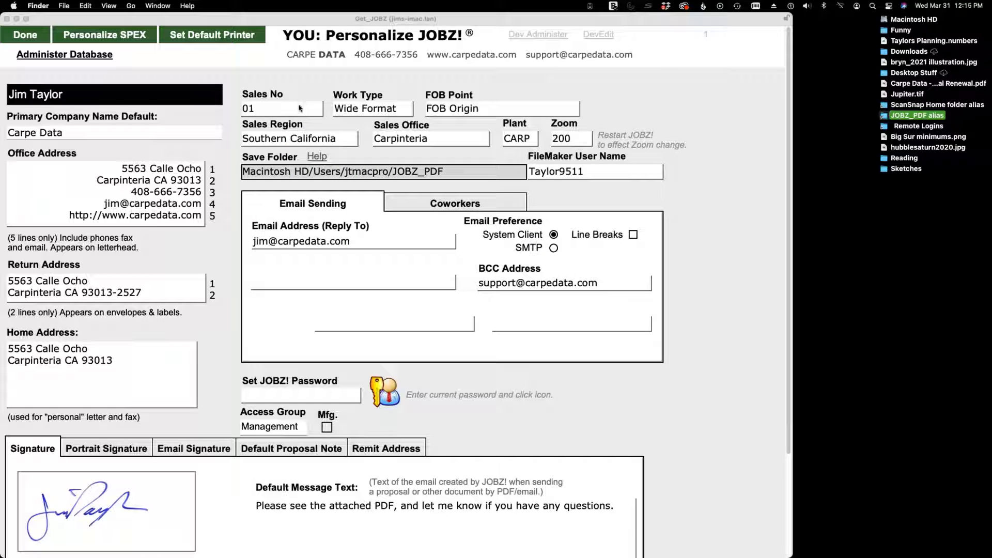
Step: Return to the JOBZ! personal settings and review the Save Folder, the Coworkers defaults and the Email Sending settings
left_click(452, 177)
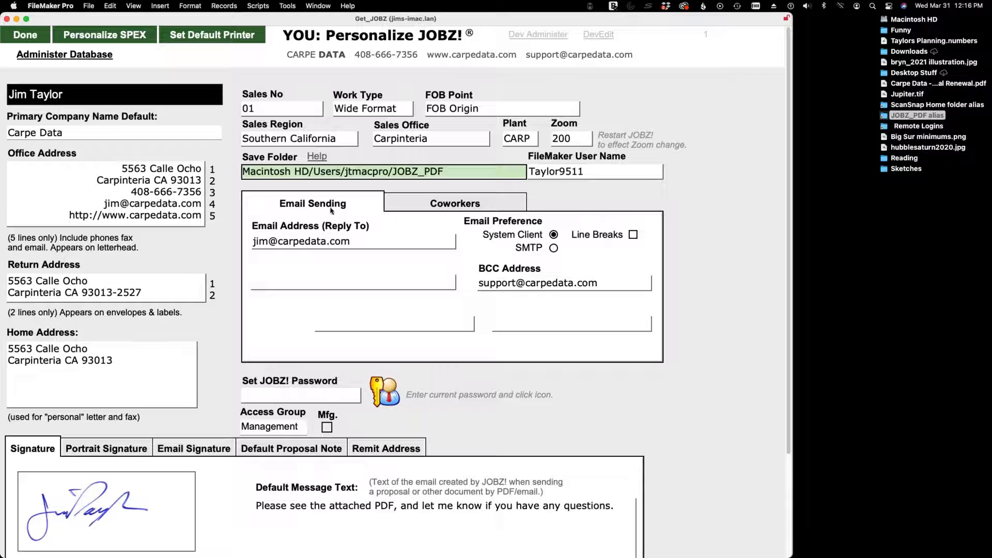
left_click(414, 207)
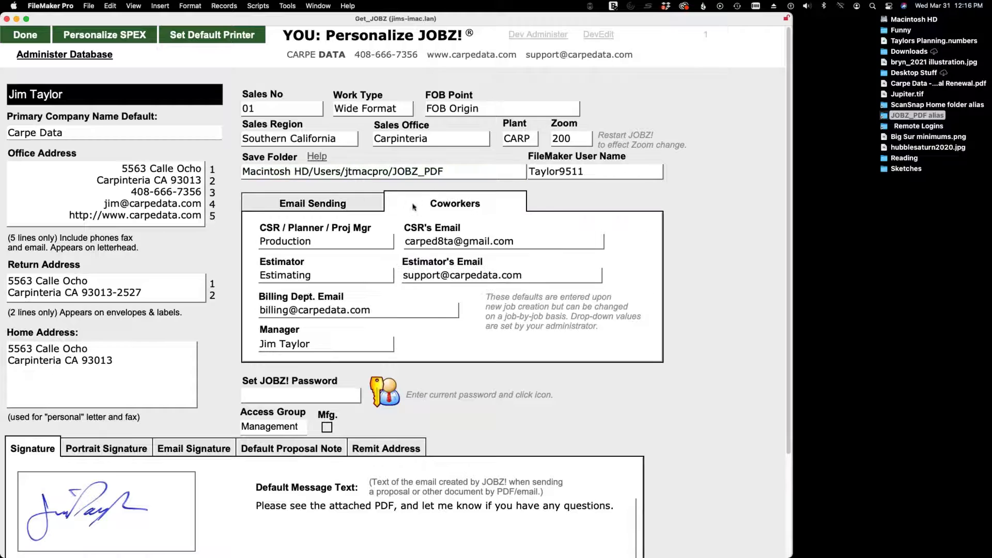
left_click(312, 207)
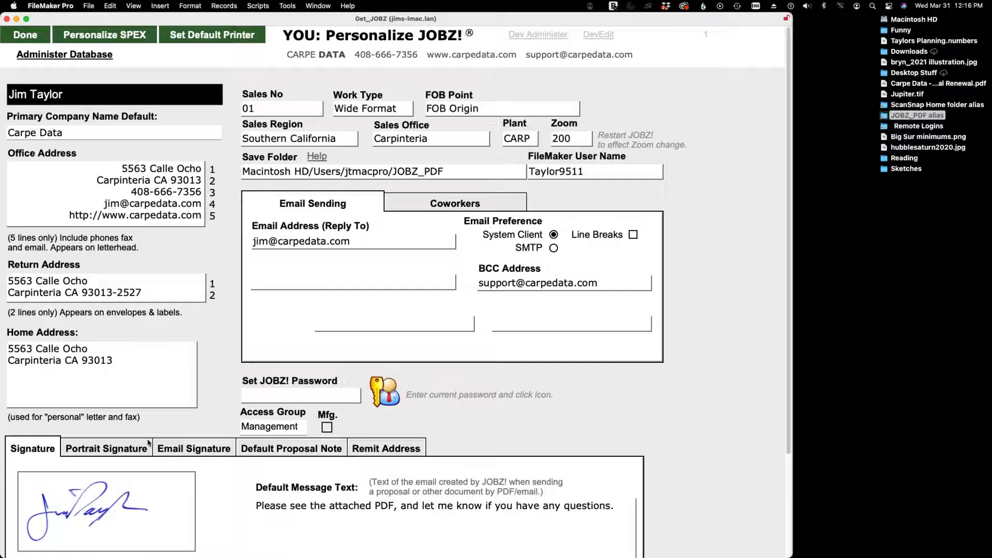
Step: Review the portrait signature and the standard signature, including the options for inserting a signature picture
left_click(123, 452)
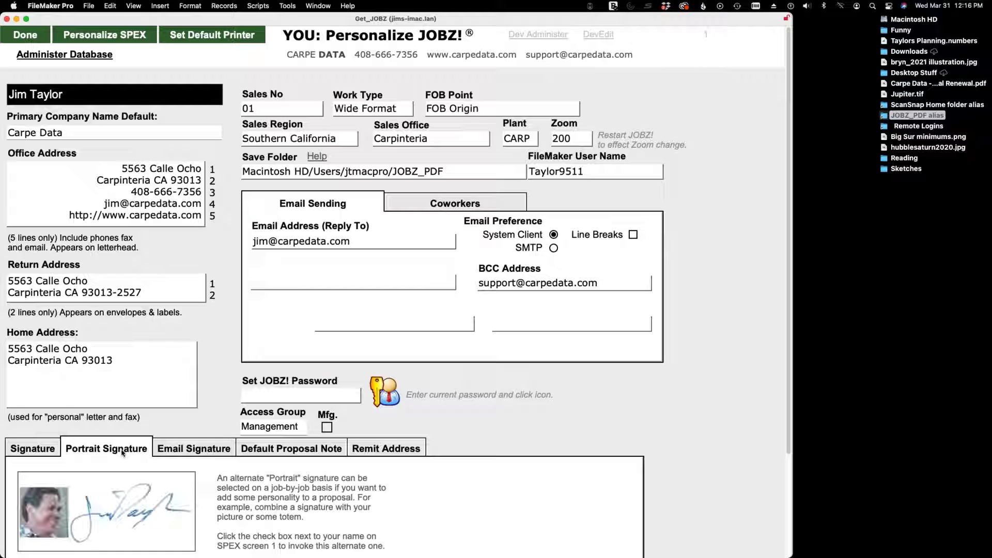
left_click(52, 445)
scroll(111, 477, "down", 5)
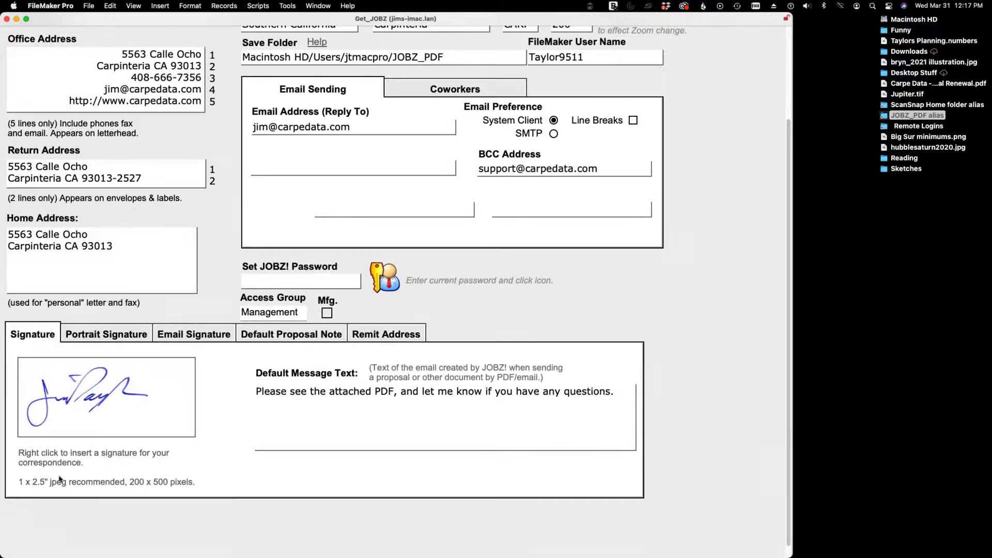
right_click(145, 390)
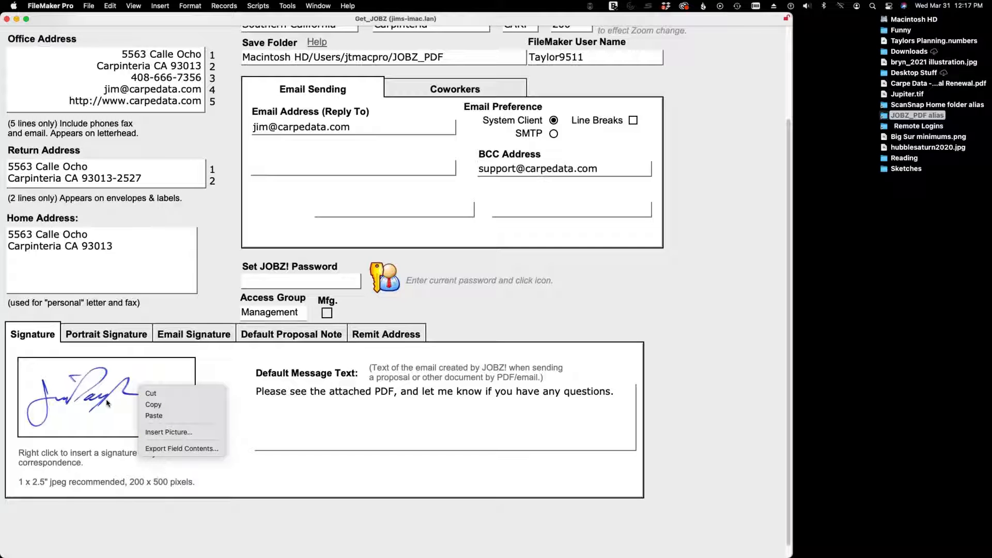
left_click(197, 333)
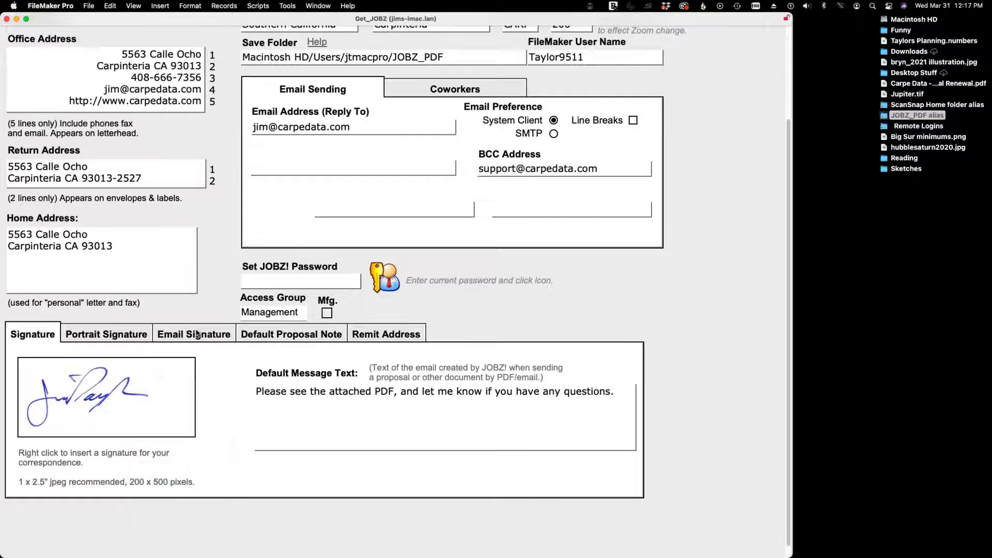
Step: Review the email signature text, the default proposal note field and the remit address used on invoices
left_click(197, 333)
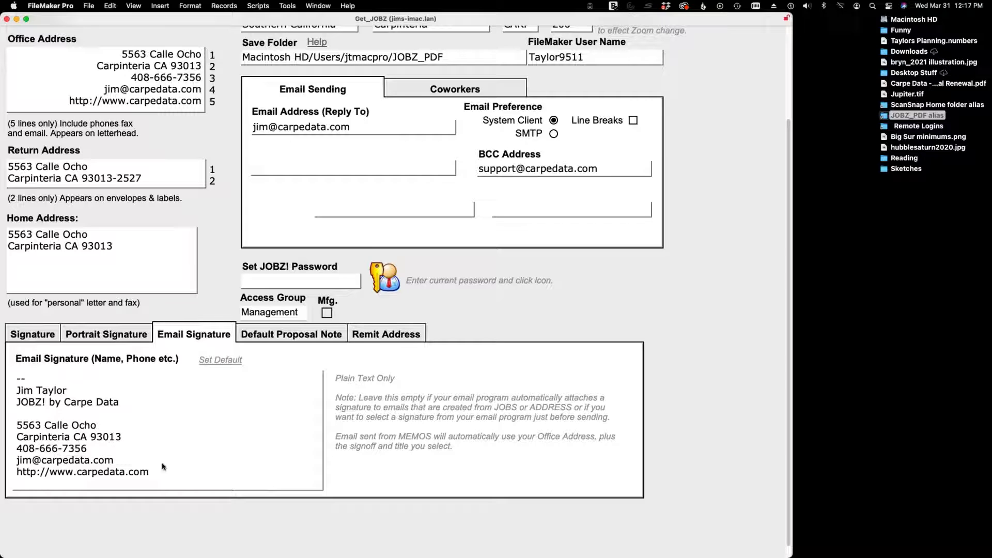
mouse_move(164, 465)
left_mouse_down()
mouse_move(93, 418)
mouse_move(62, 382)
mouse_move(63, 393)
left_mouse_up()
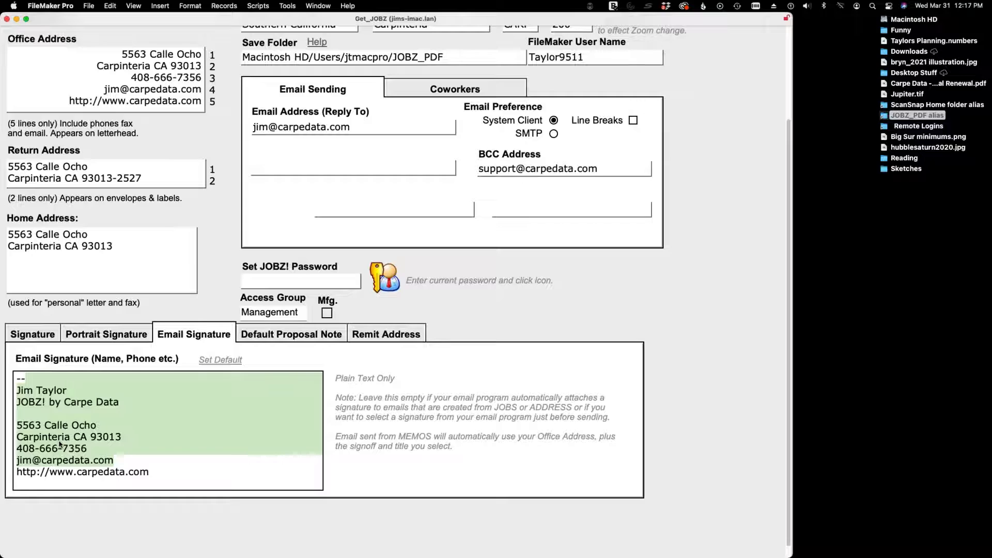
left_click(265, 336)
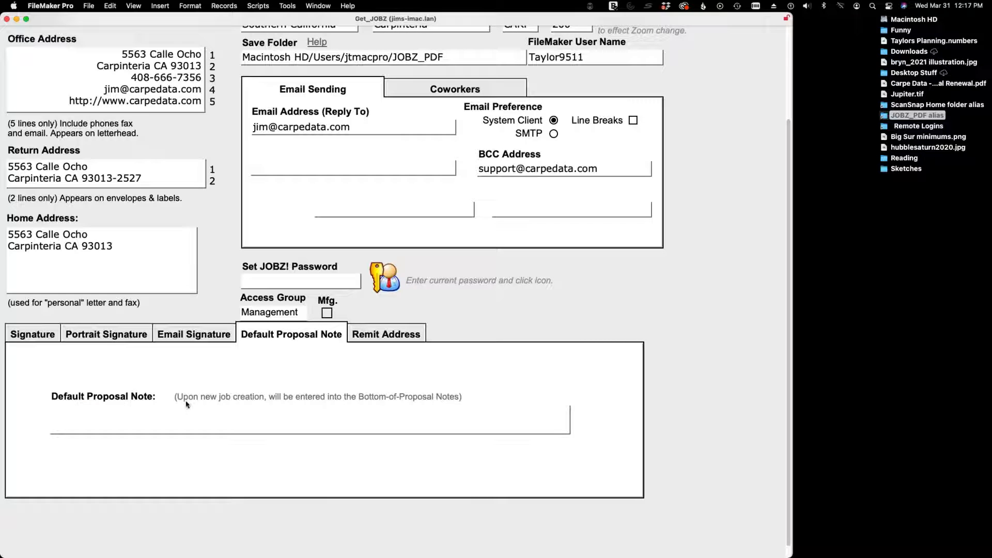
left_click(186, 418)
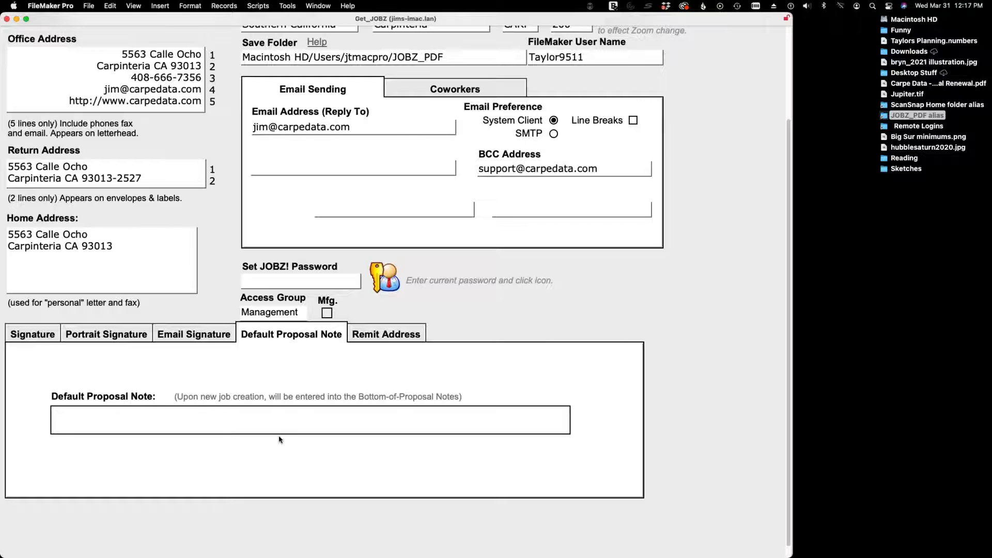
left_click(379, 336)
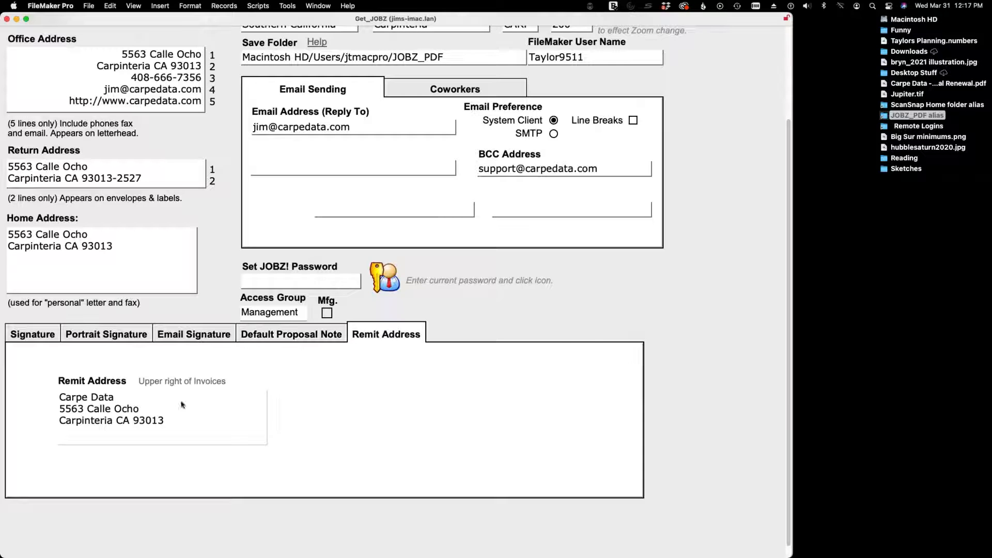
left_click(175, 418)
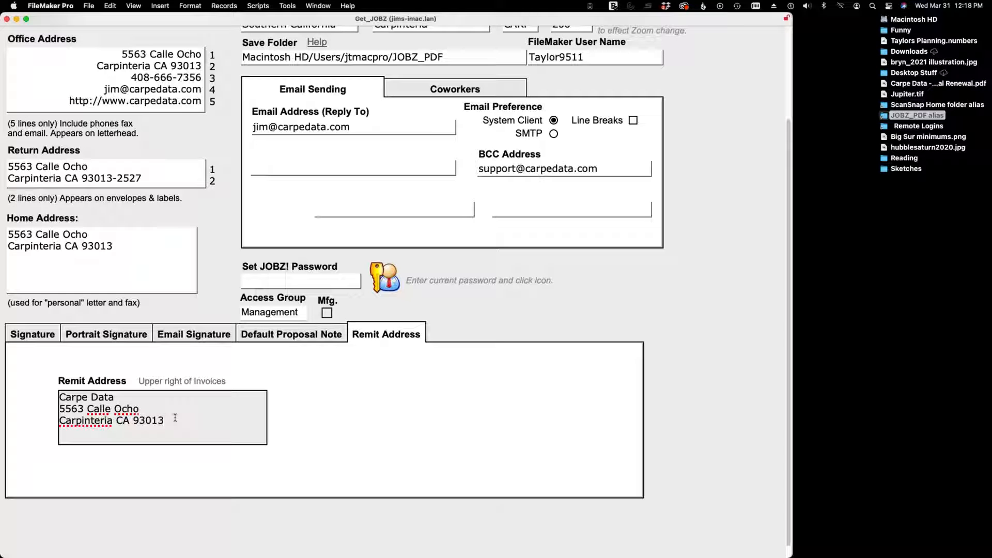
left_click(32, 335)
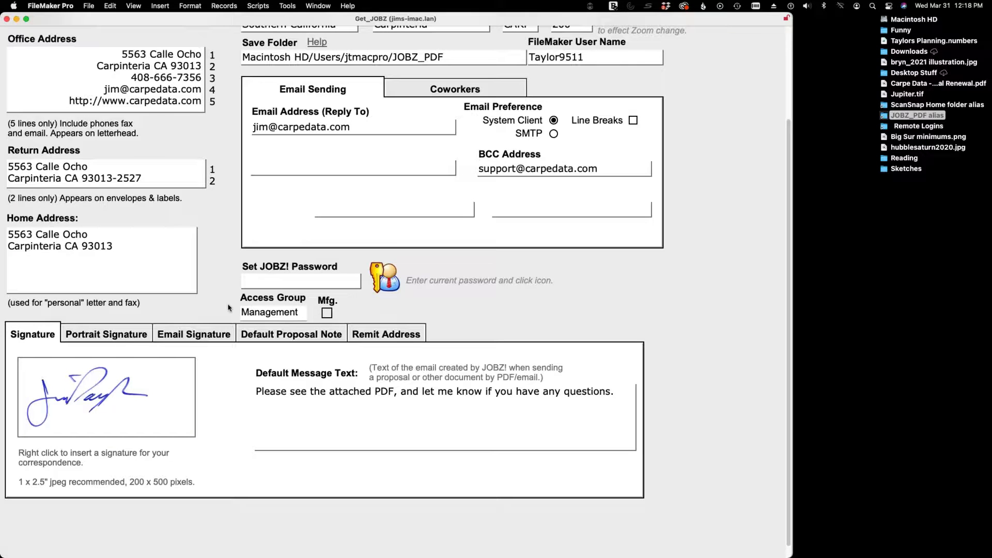
Step: Close the personal settings and switch from the Manager Home screen to the Address module
scroll(228, 308, "up", 5)
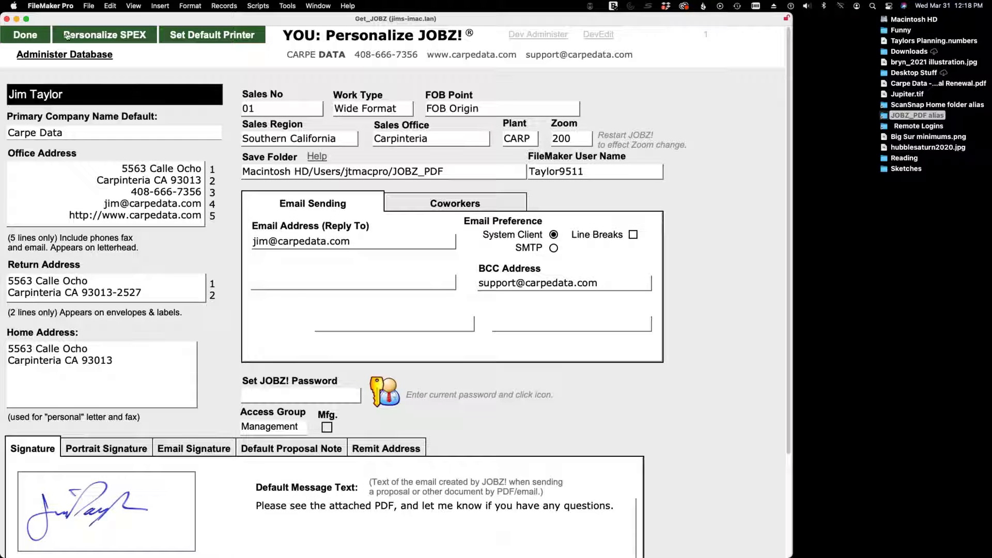
left_click(27, 35)
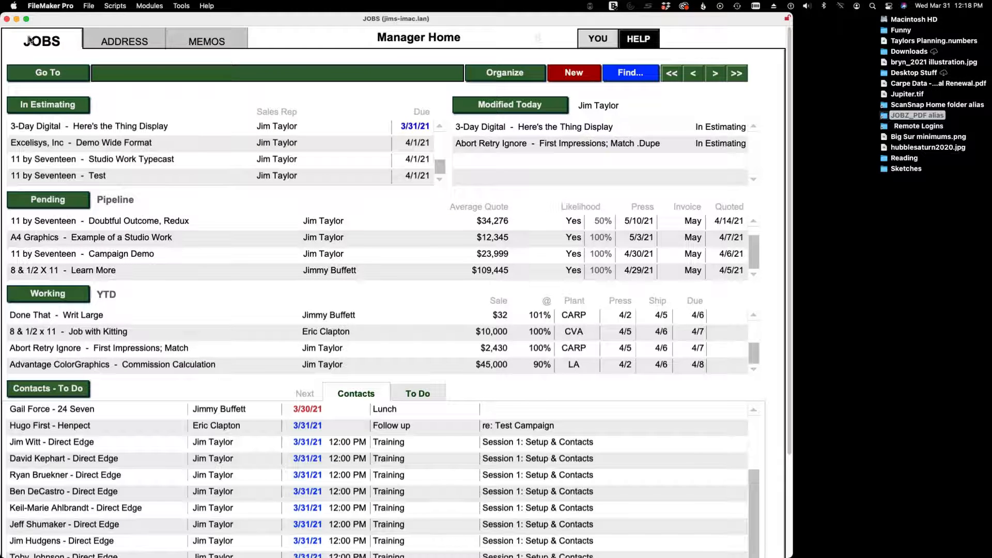
left_click(126, 39)
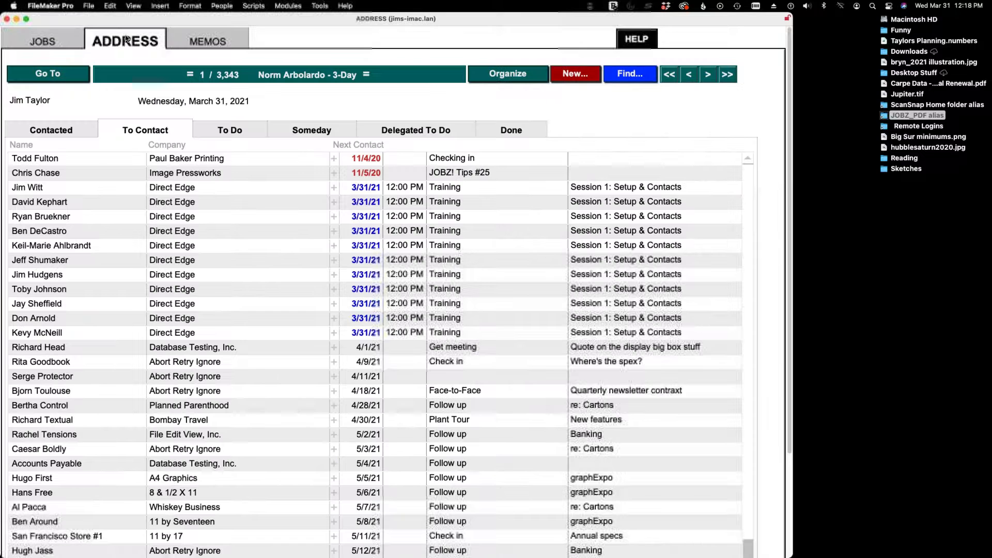
Step: Compare the Go To navigation choices of the Address and Jobs modules, switching back and forth between the two
left_click(45, 76)
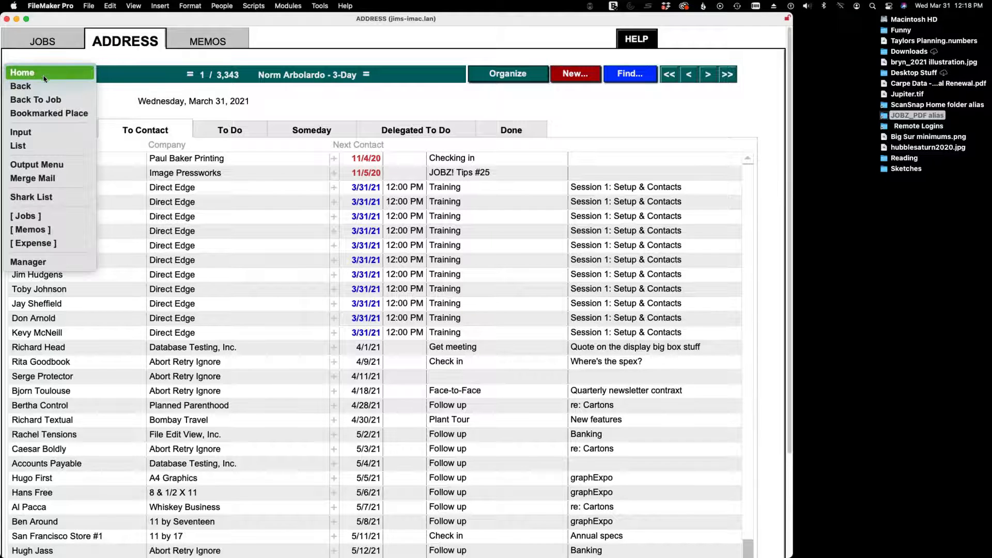
left_click(79, 76)
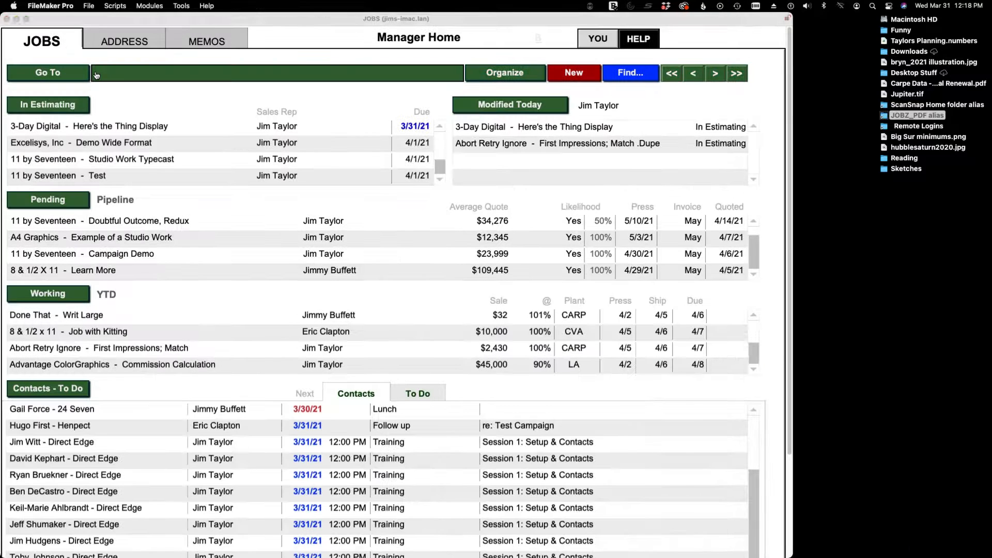
left_click(69, 75)
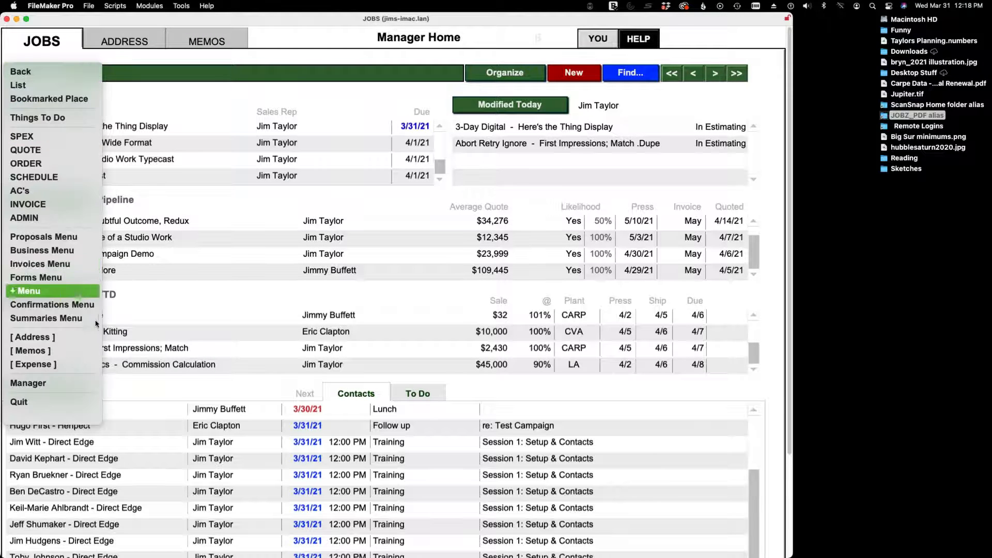
left_click(71, 339)
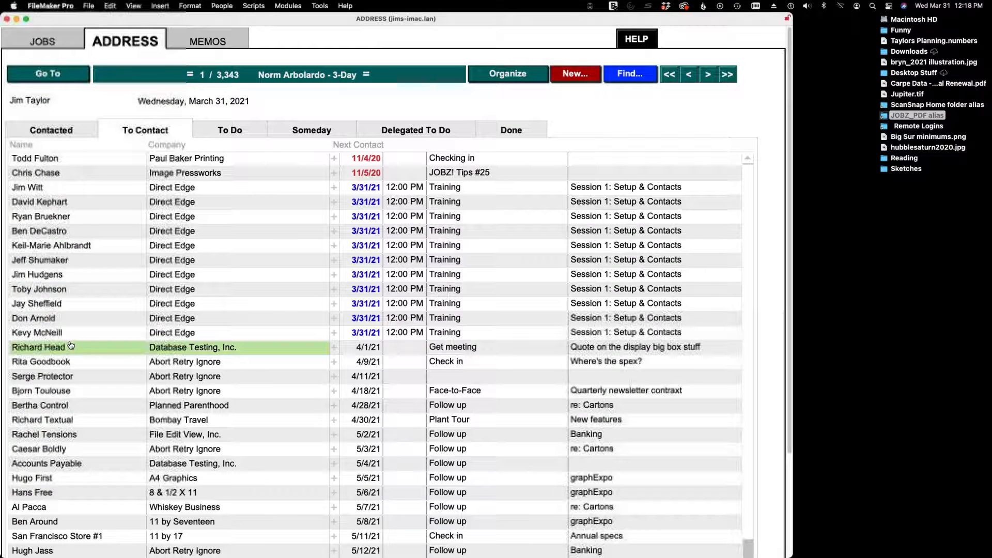
left_click(34, 42)
left_click(71, 73)
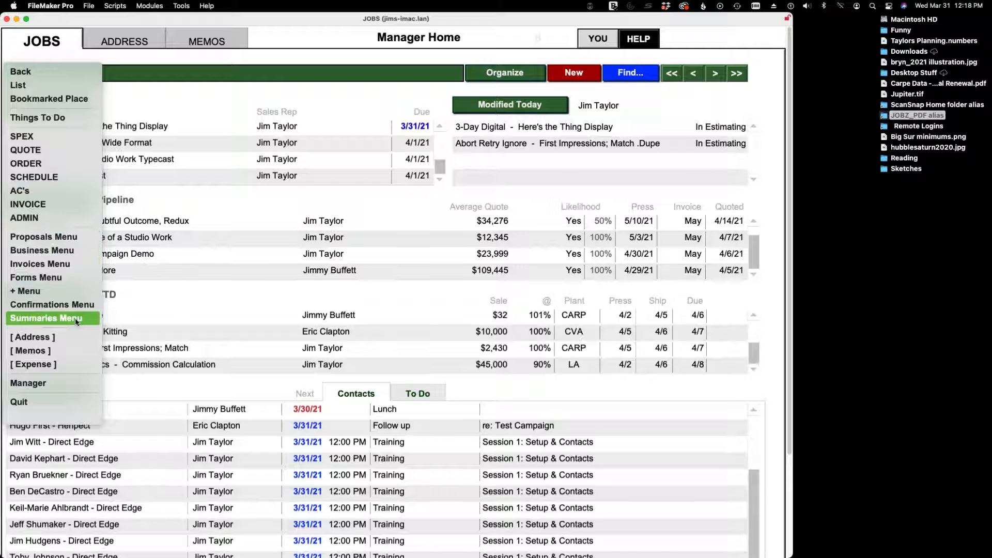
left_click(59, 21)
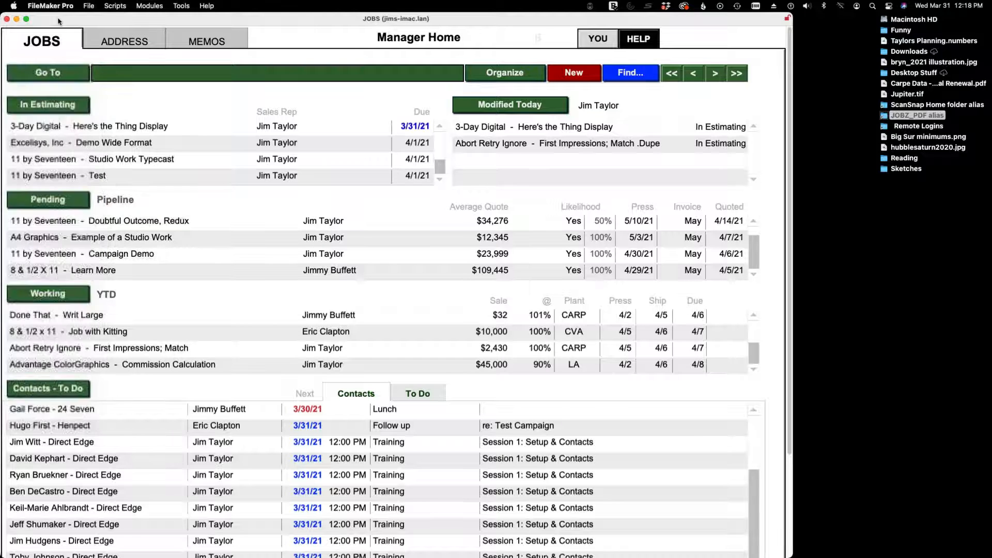
Step: Open the Shark List from the Address module and display its full list of accounts and prospects
left_click(120, 40)
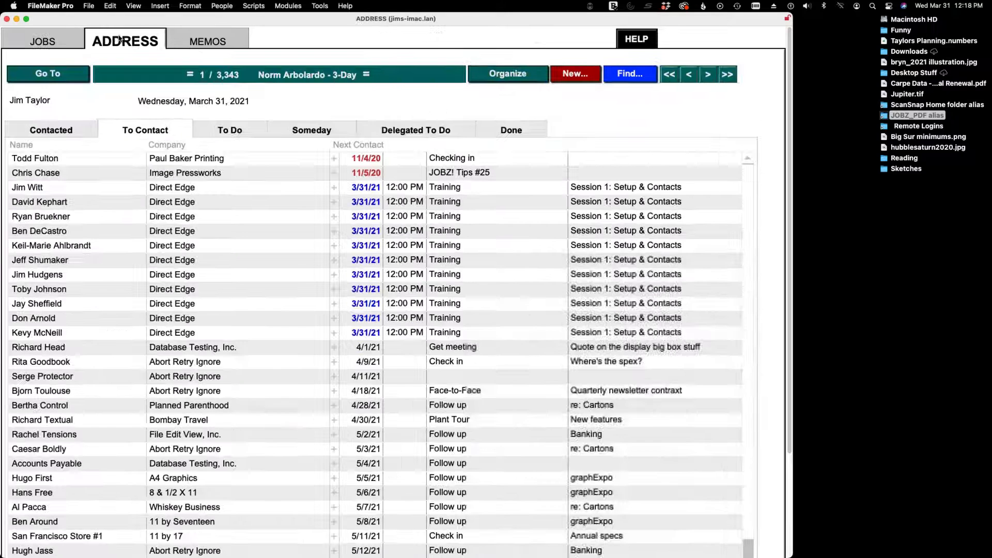
left_click(69, 72)
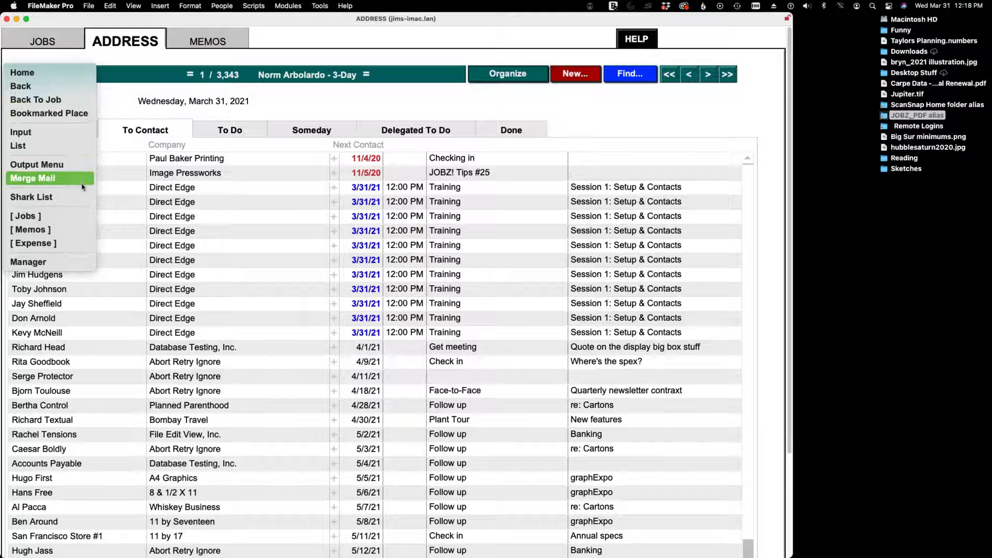
left_click(82, 200)
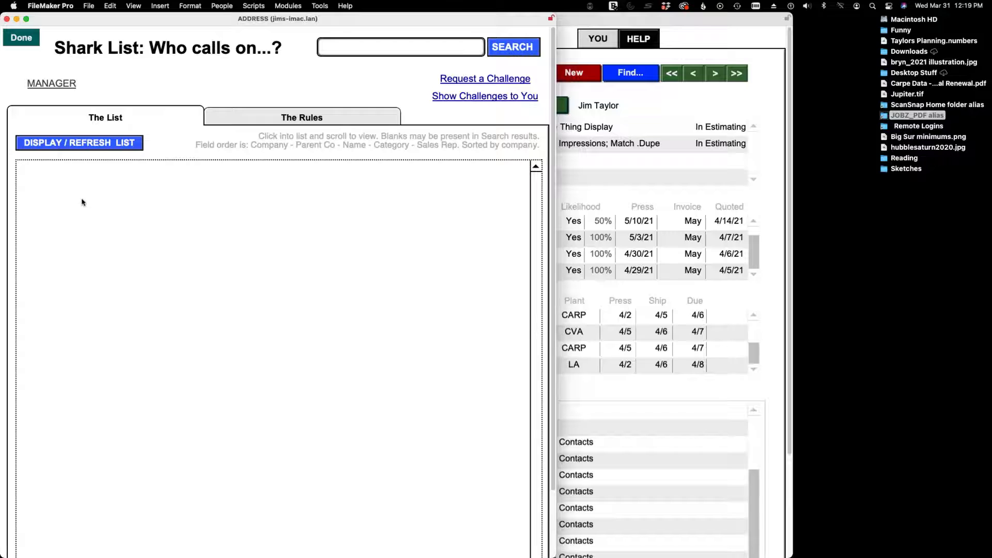
left_click(79, 144)
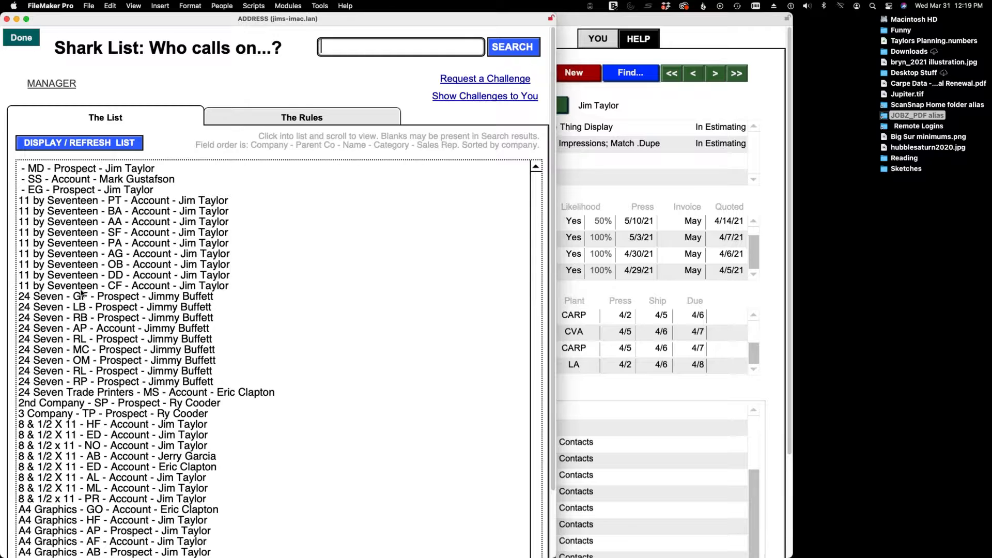
Step: Examine the Shark List entries by company, contact initials, category and sales rep, and read the rules for assigning contacts
scroll(81, 294, "down", 3)
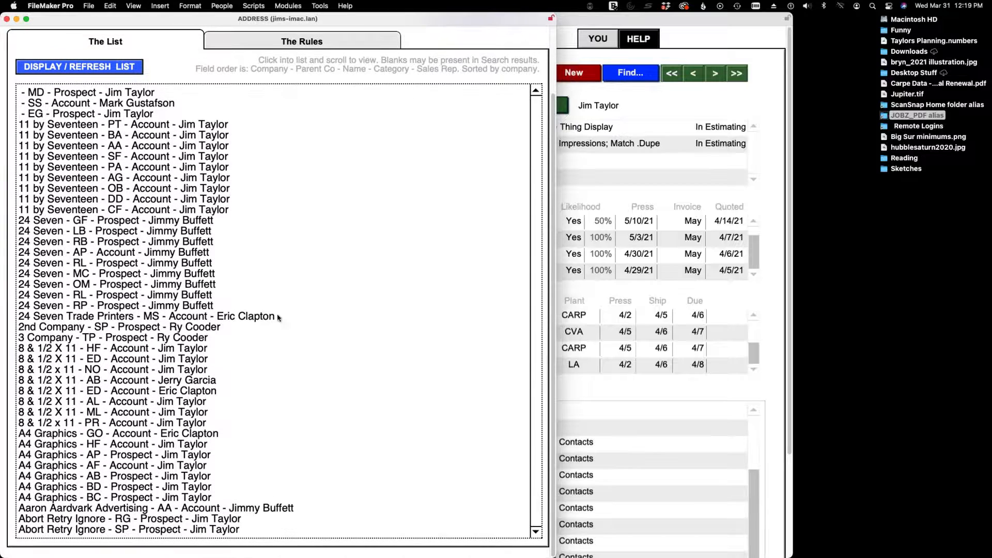
left_click(536, 514)
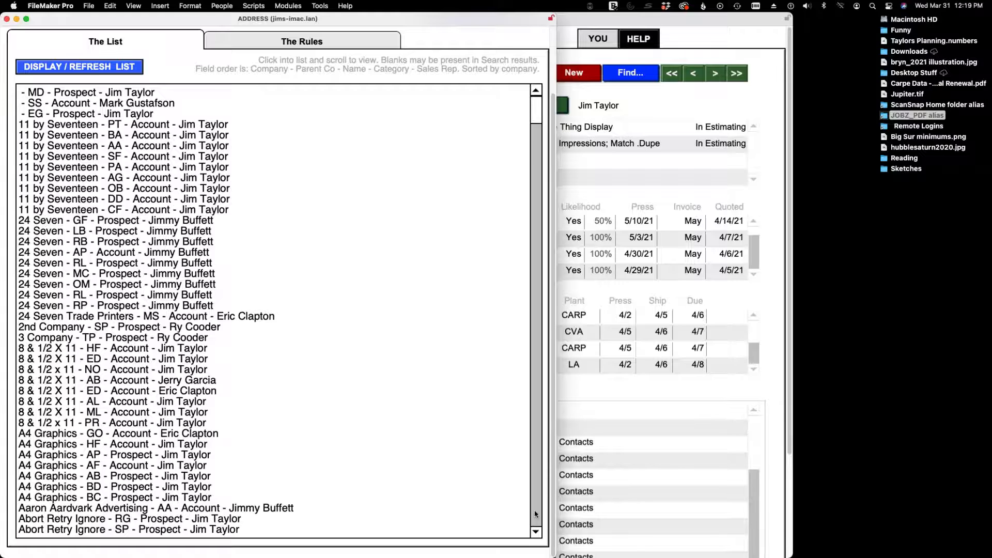
left_click(535, 514)
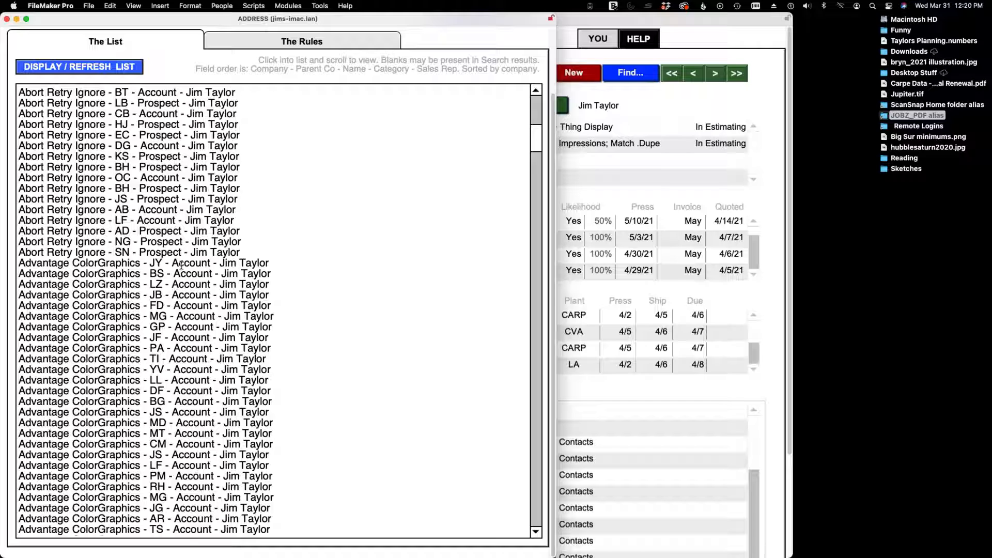
double_click(158, 253)
double_click(156, 199)
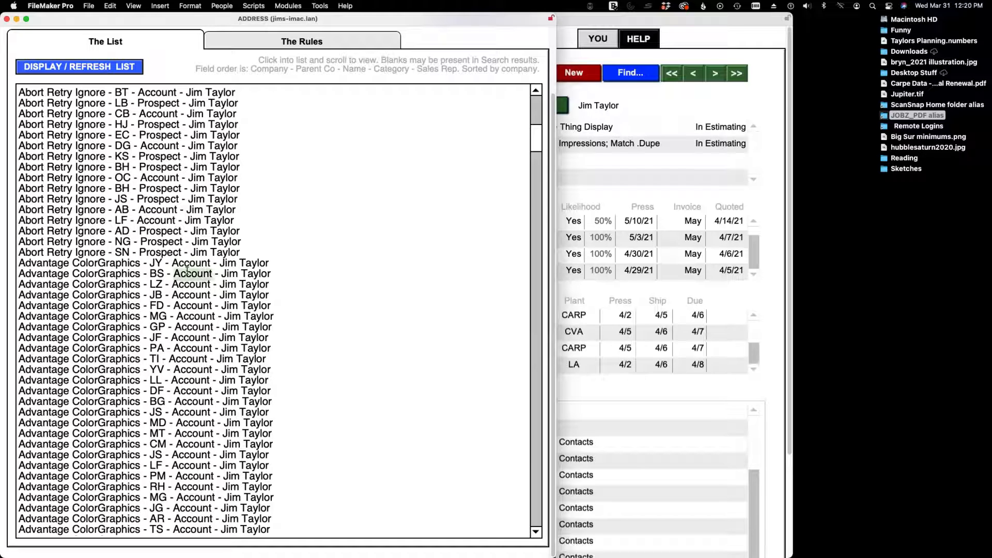
scroll(248, 247, "up", 10)
scroll(255, 248, "up", 1)
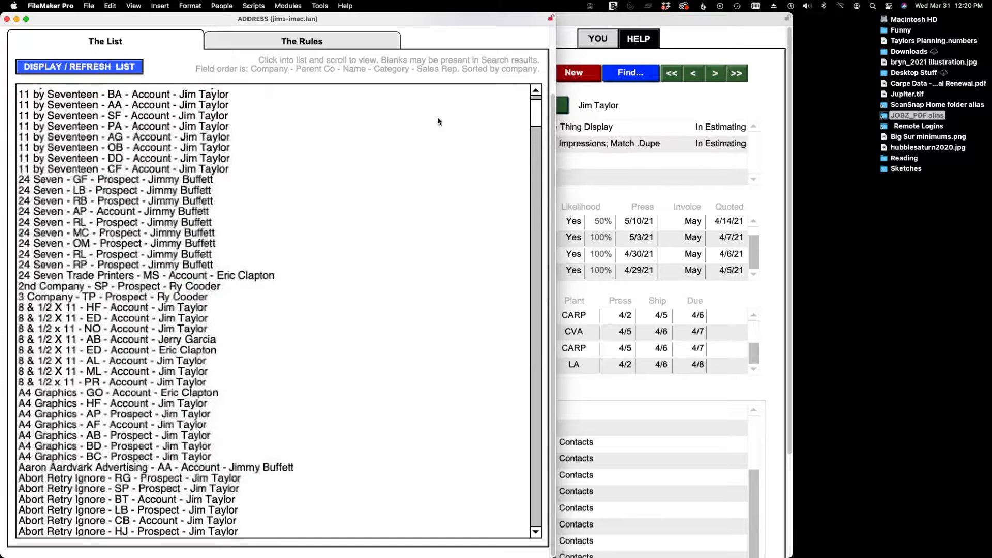
left_click(372, 40)
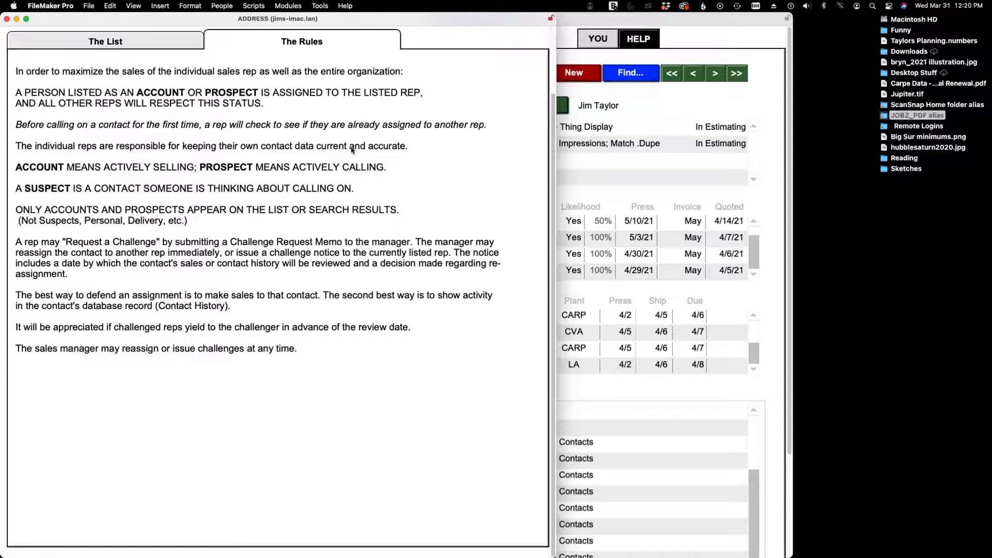
scroll(228, 296, "up", 3)
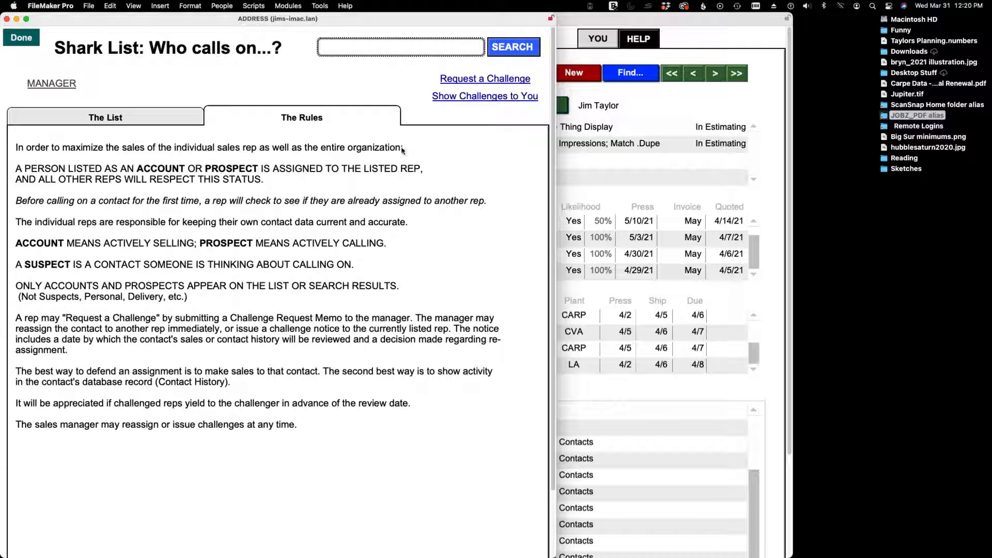
Step: Search the Shark List for "direct"
left_click(412, 44)
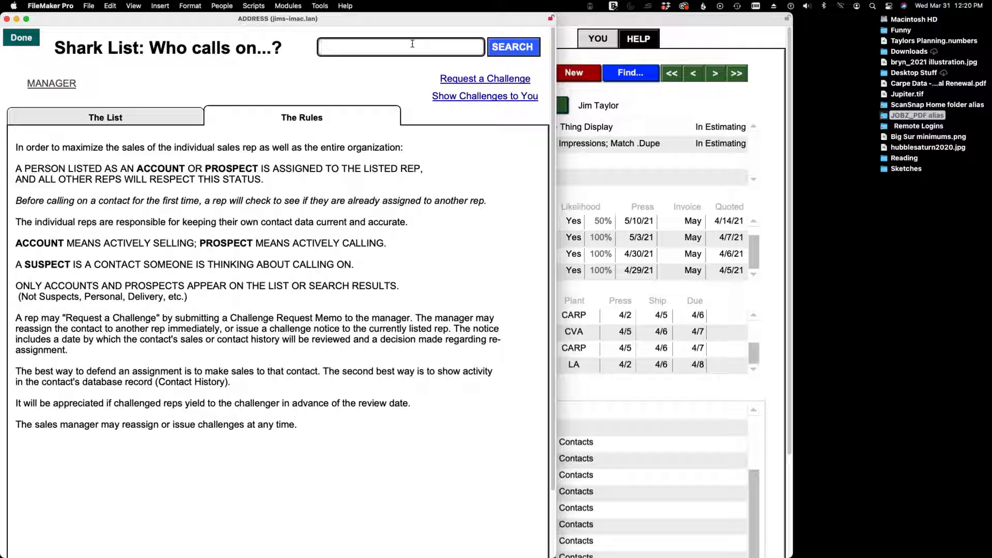
type("direct")
left_click(523, 47)
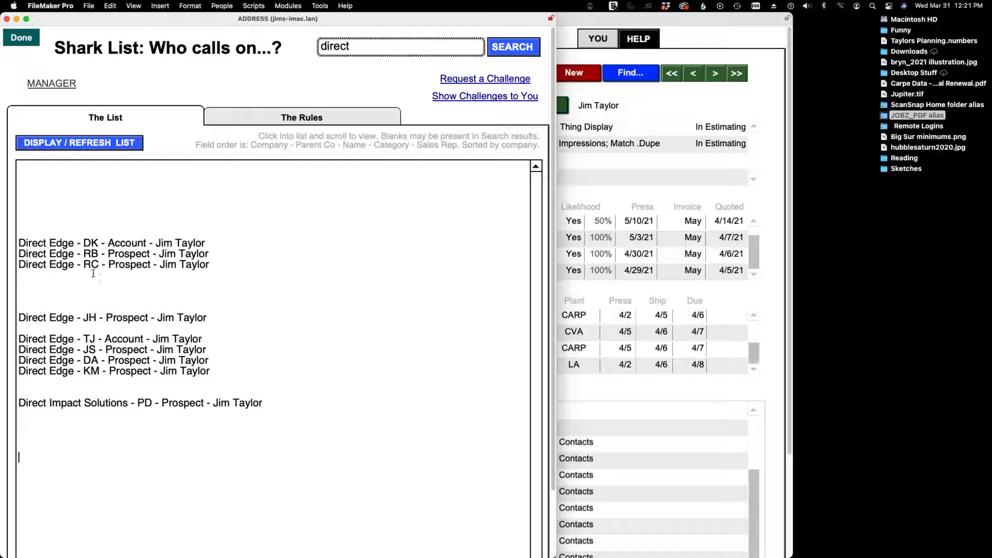
Step: Display the complete Shark List again and browse through its company entries
left_click(106, 143)
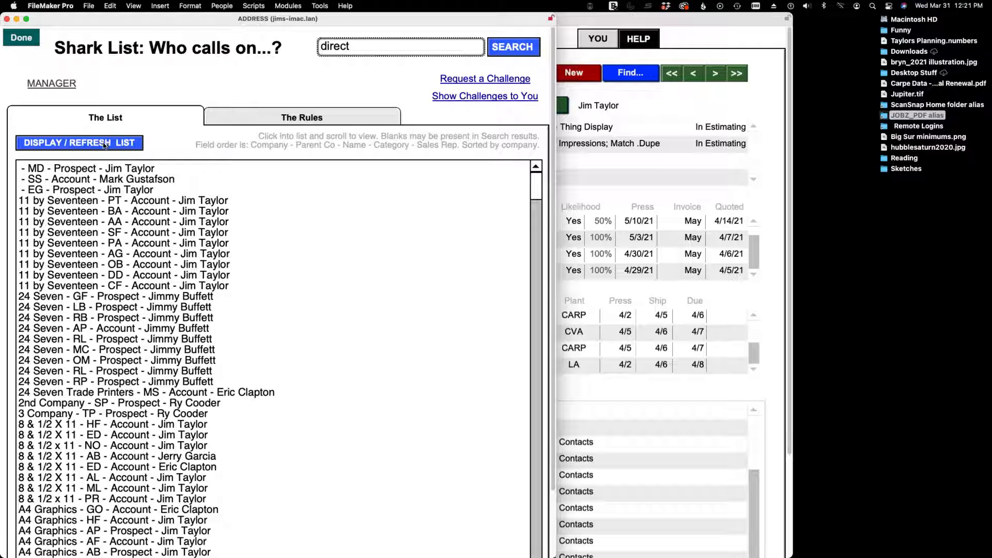
scroll(59, 264, "down", 3)
scroll(59, 263, "up", 3)
scroll(113, 232, "down", 9)
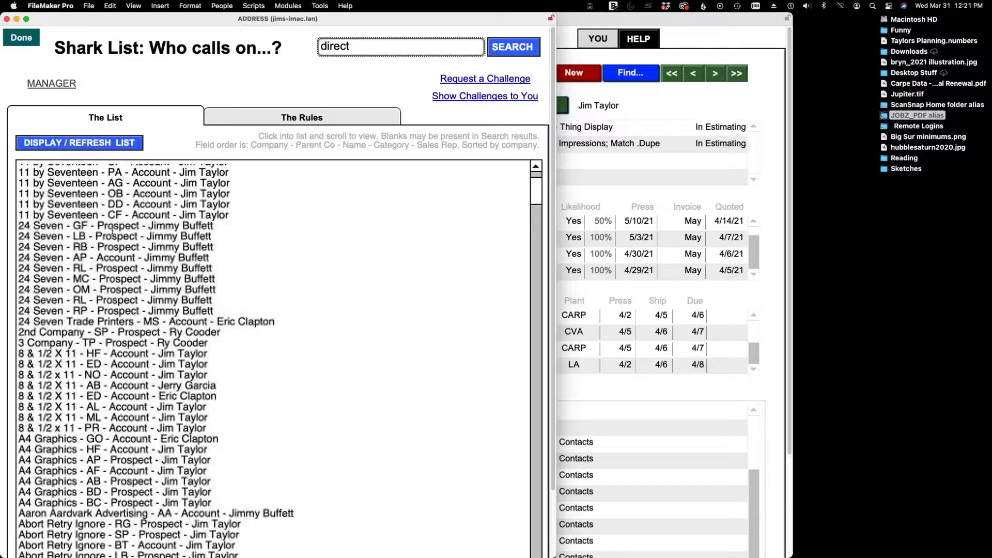
scroll(113, 231, "down", 1)
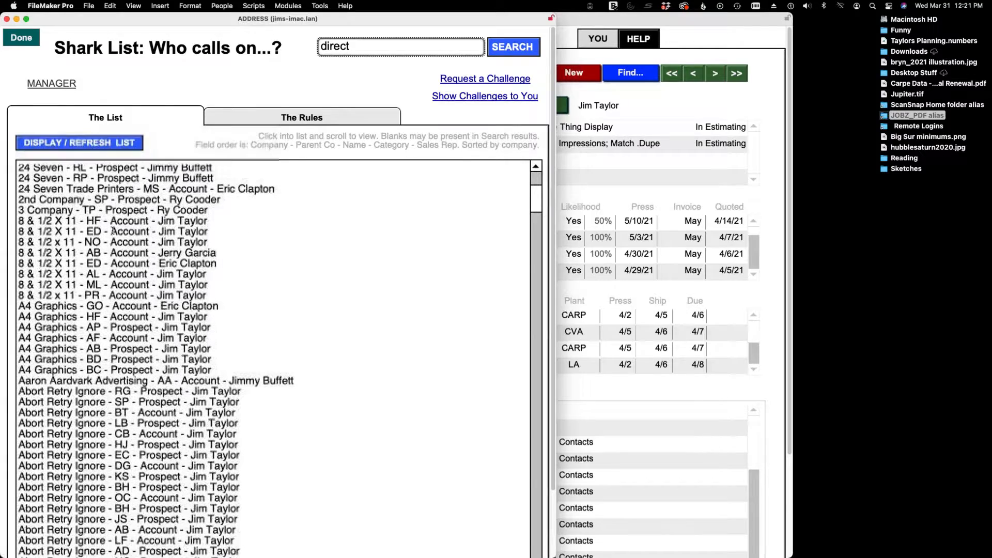
scroll(113, 231, "down", 15)
scroll(113, 231, "down", 2)
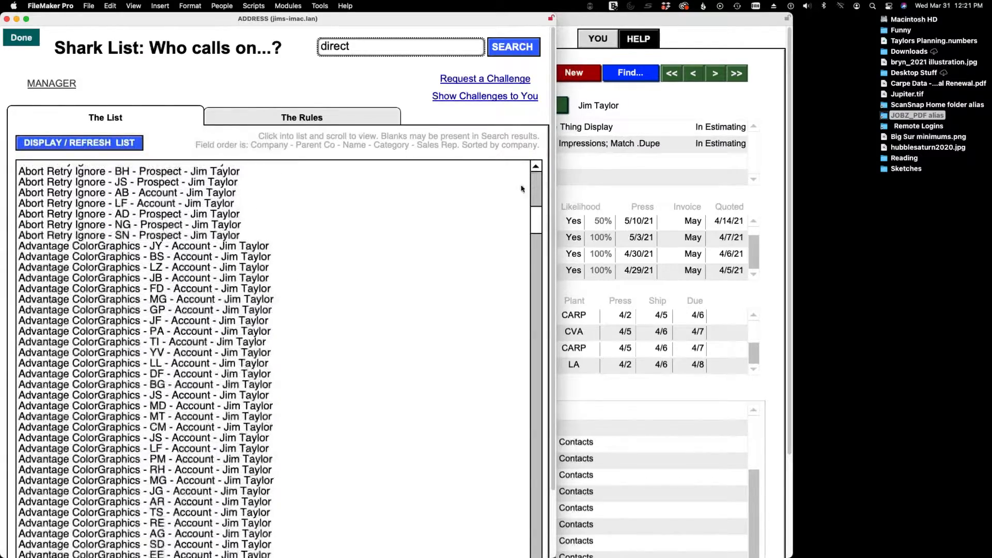
Step: Search the Shark List for "apple" and return to the Address home screen
left_click(355, 47)
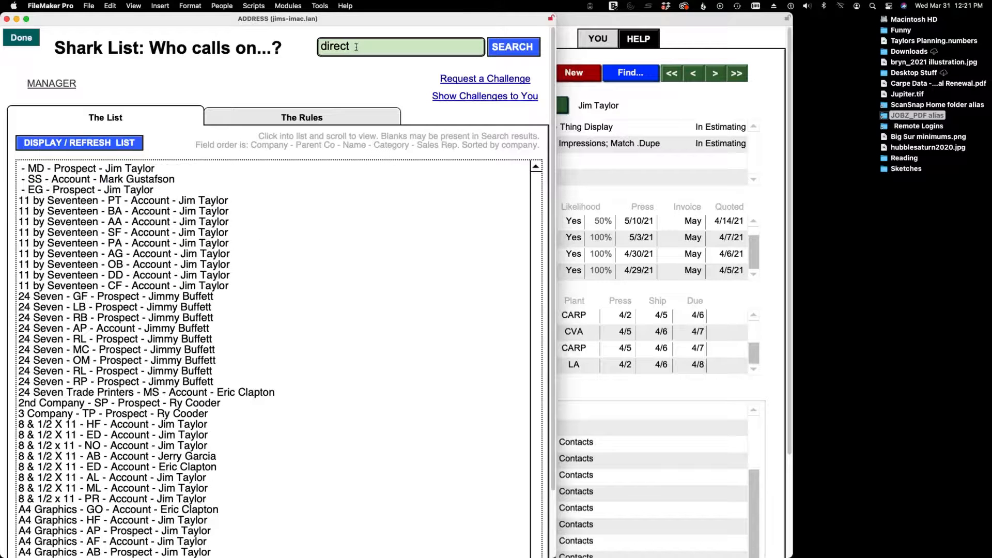
type("apple")
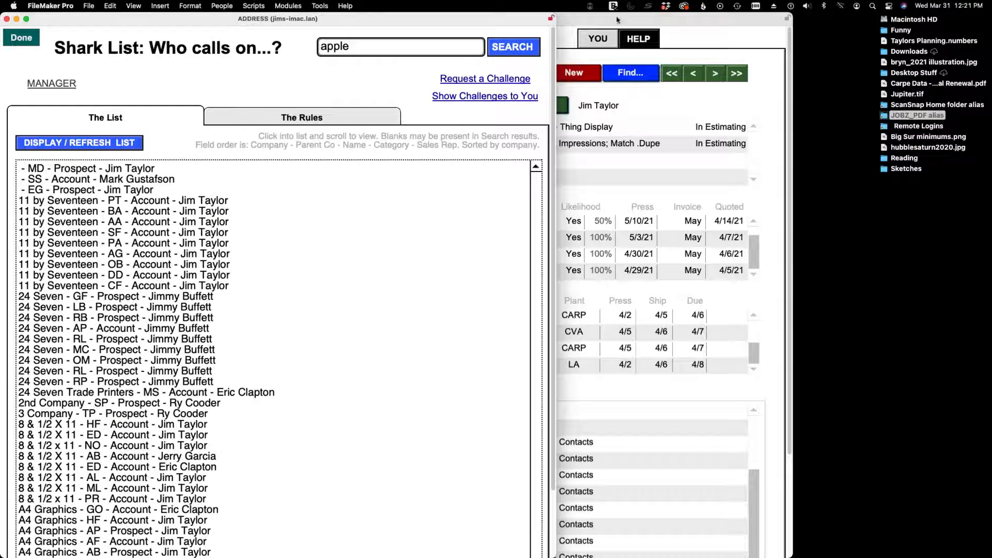
left_click(513, 47)
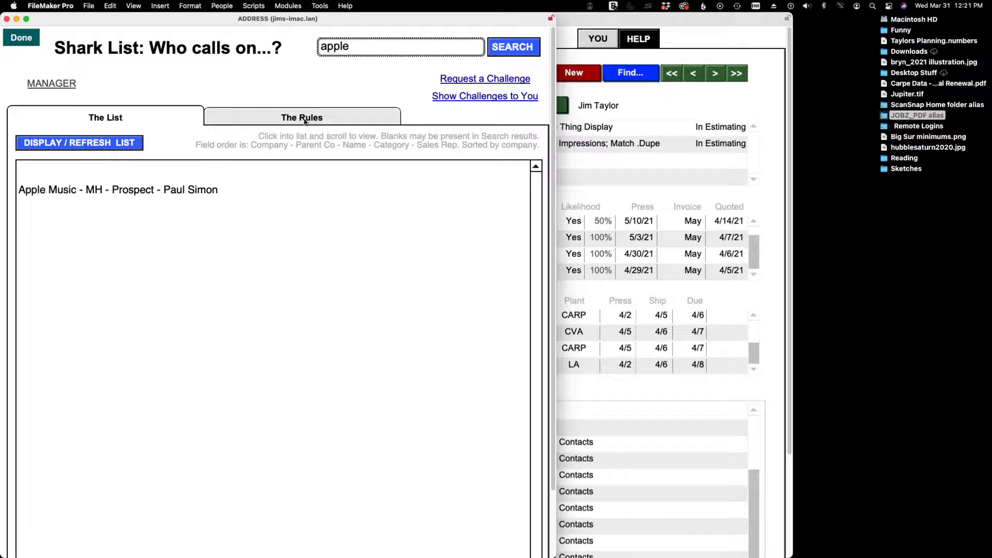
left_click(26, 37)
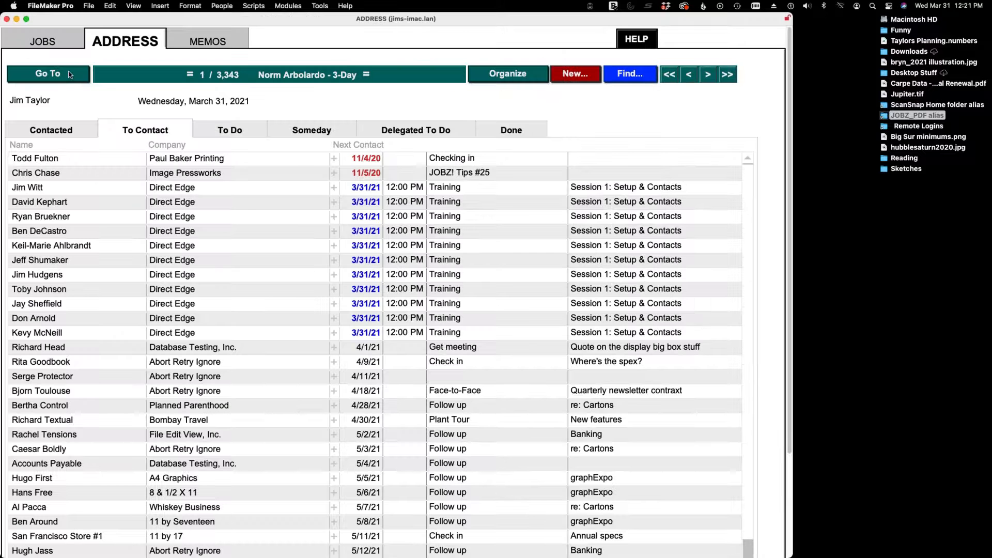
Step: Look over the Address module's Go To choices and review the To Contact list with its next contact dates and planned activities
left_click(69, 74)
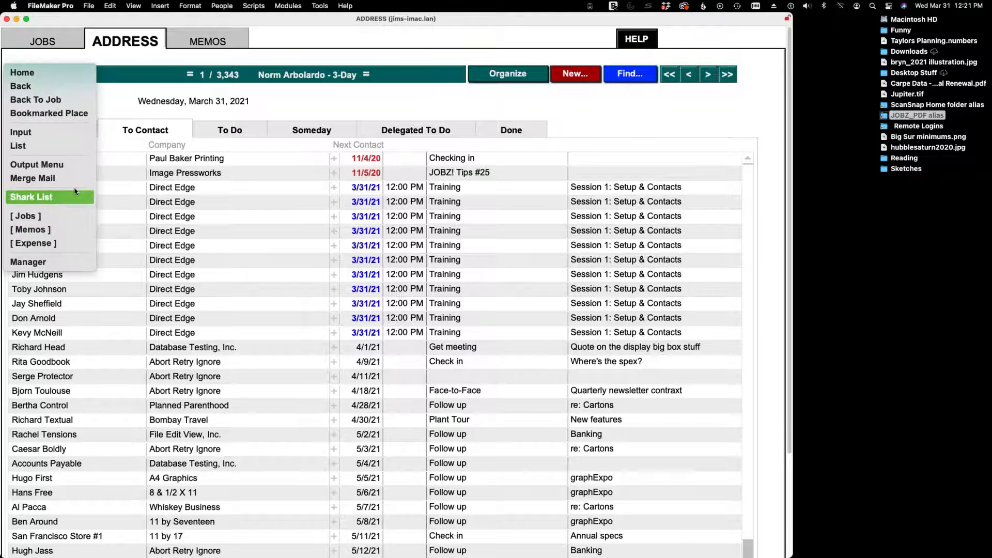
left_click(286, 24)
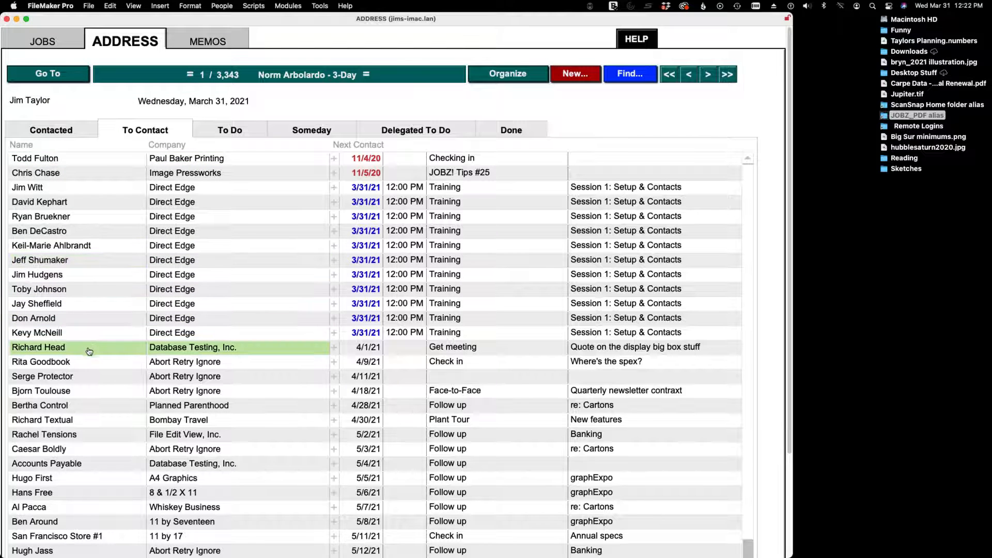
left_click(87, 378)
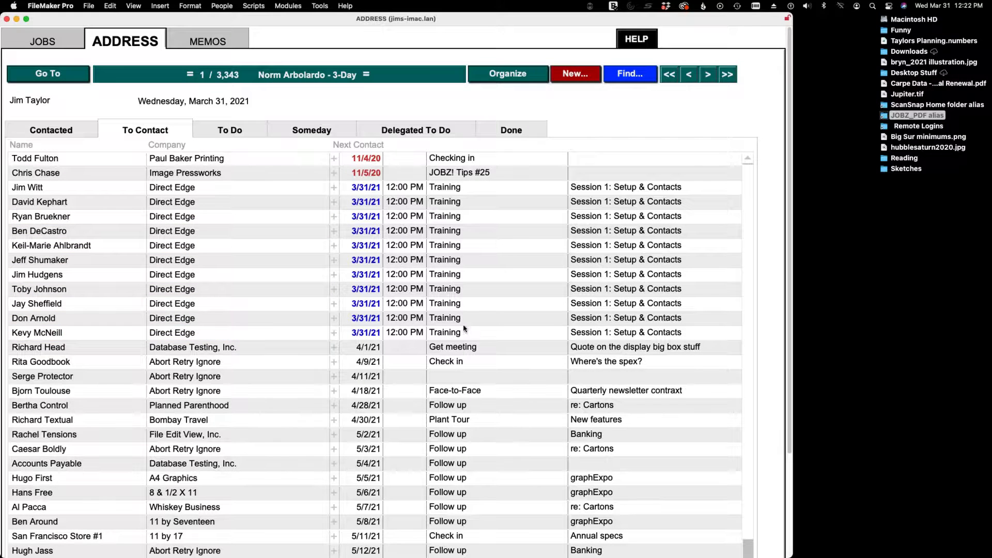
scroll(292, 341, "down", 10)
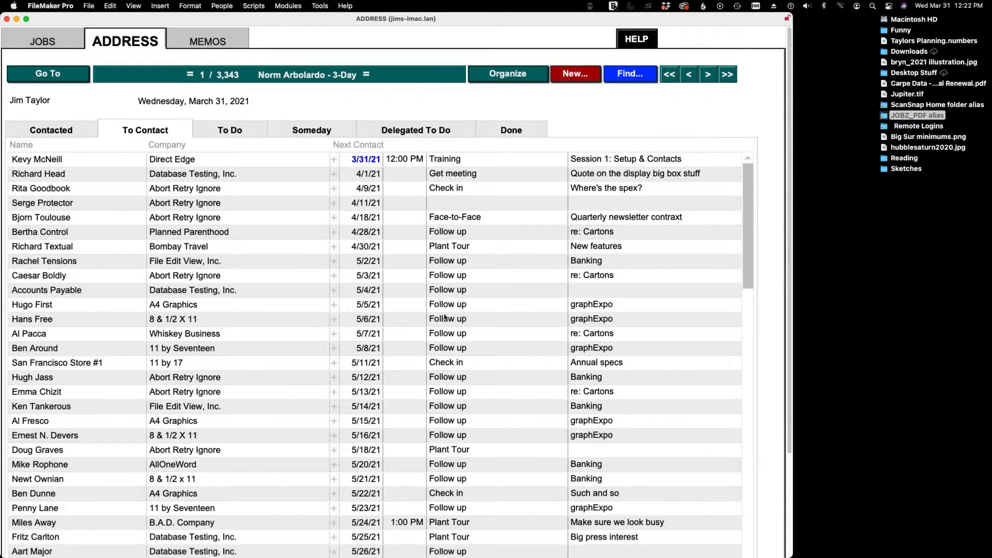
scroll(445, 319, "down", 3)
scroll(444, 319, "down", 3)
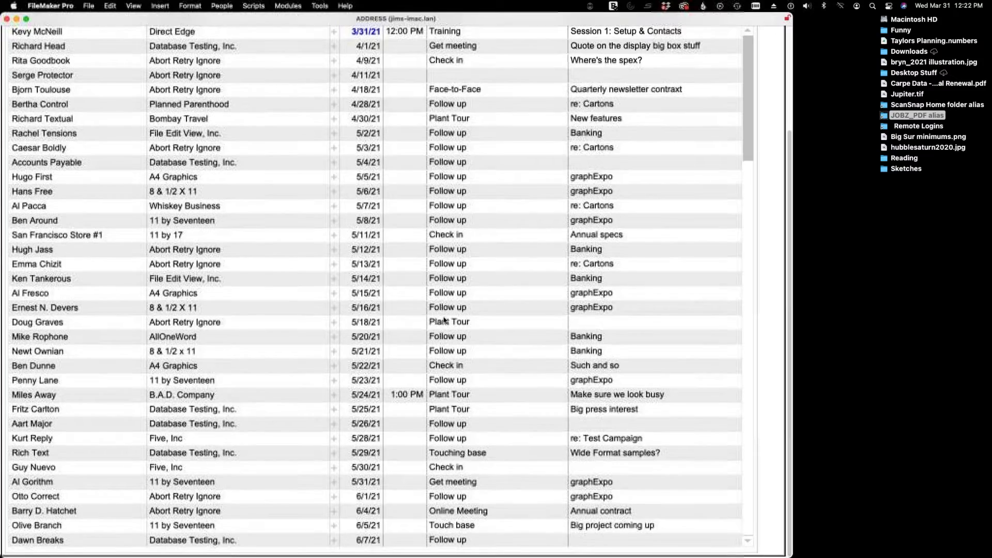
Step: Go back through the To Contact list to its earliest next contact dates
scroll(444, 320, "up", 3)
scroll(444, 319, "up", 3)
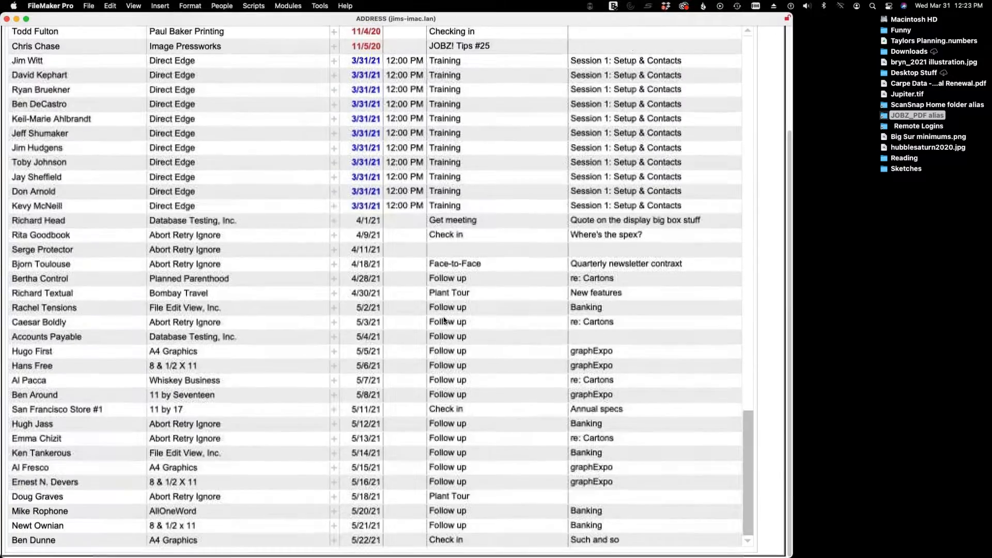
scroll(445, 320, "up", 3)
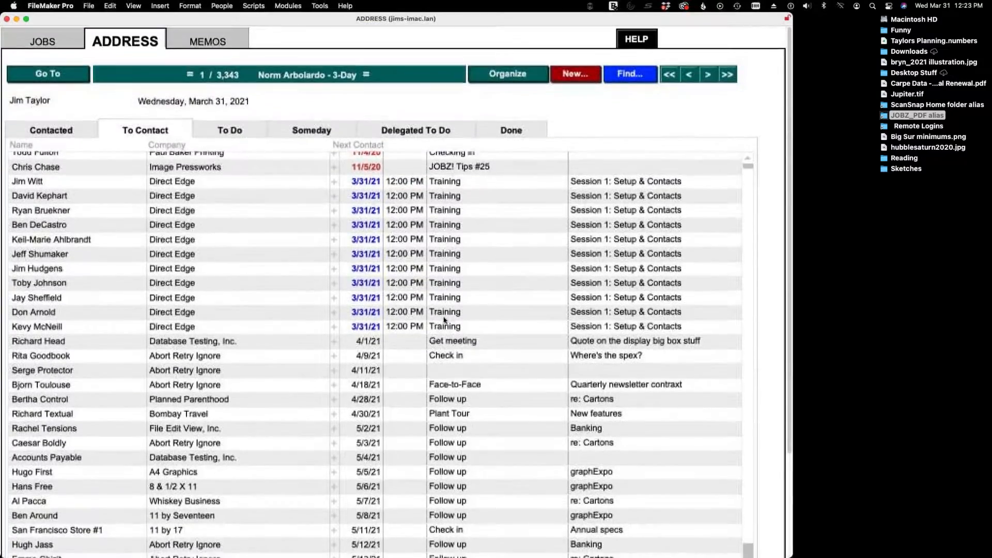
Step: Switch to the Jobs Manager Home and browse the upcoming contacts scheduled for all sales reps
left_click(42, 38)
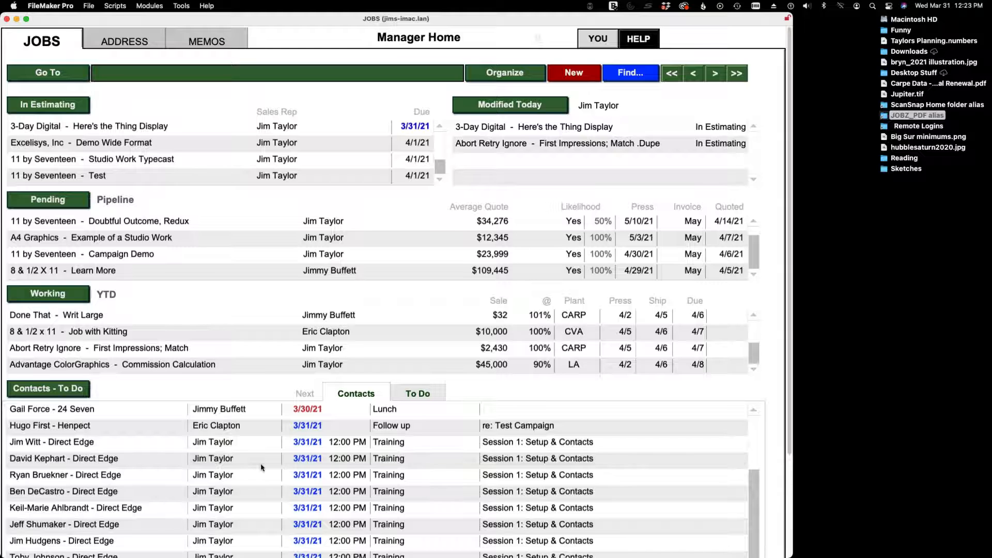
scroll(75, 508, "down", 4)
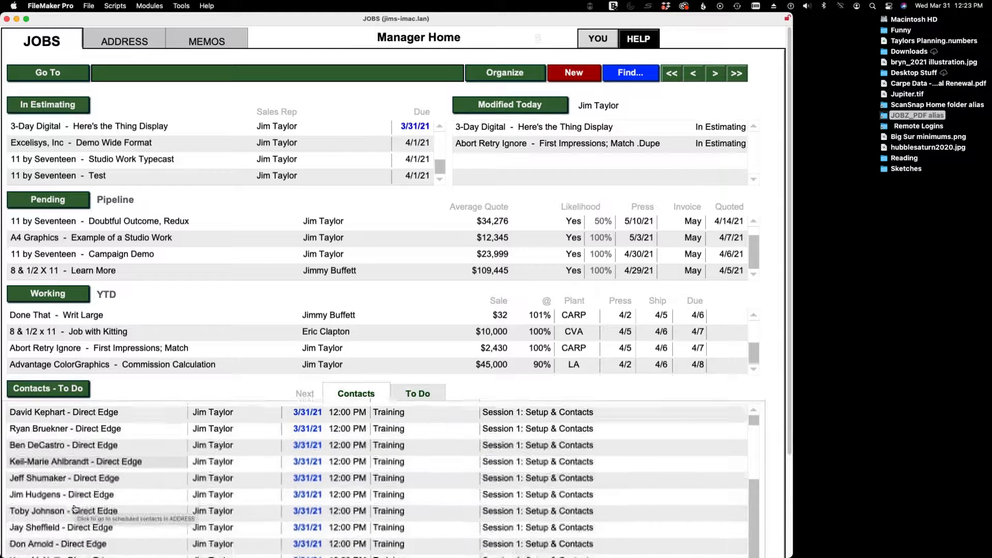
scroll(75, 509, "down", 5)
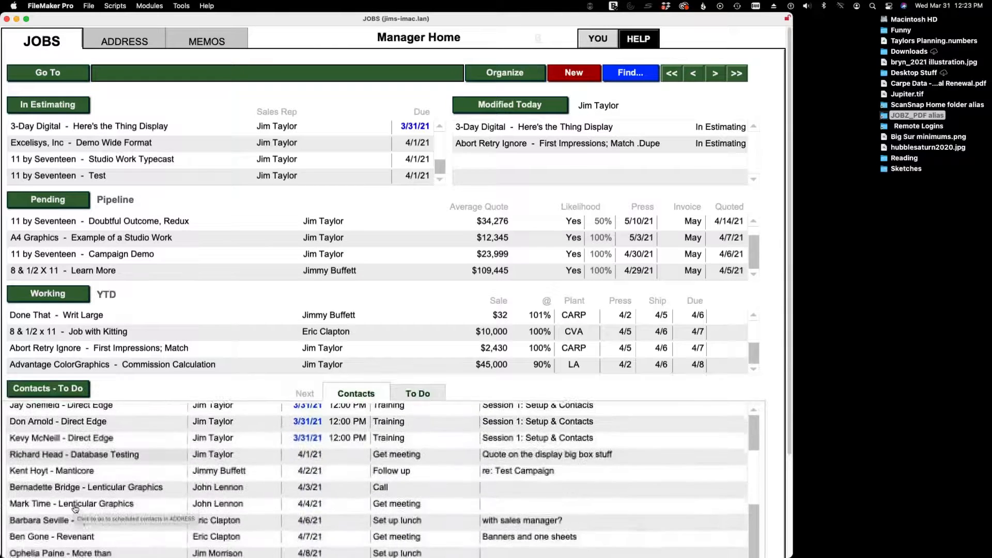
scroll(75, 509, "down", 3)
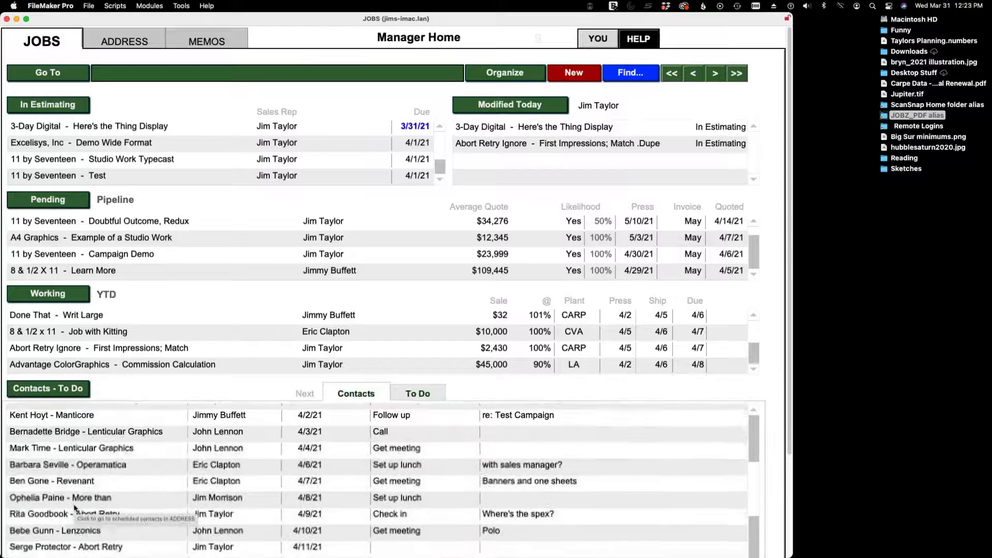
scroll(75, 509, "up", 3)
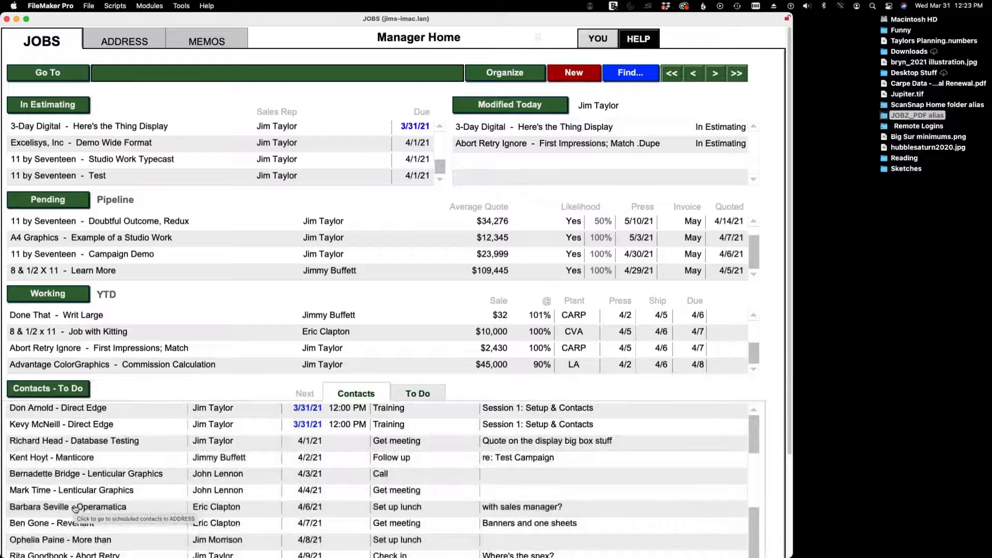
scroll(75, 509, "down", 2)
Step: Open the Operamatica contact's record from the scheduled contacts and go back to the Address home screen
left_click(64, 483)
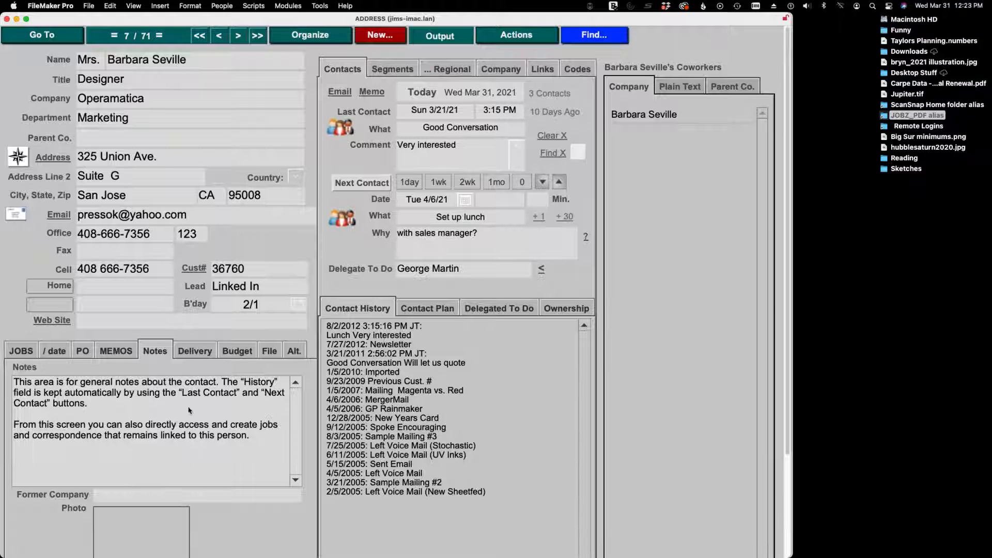
left_click(66, 31)
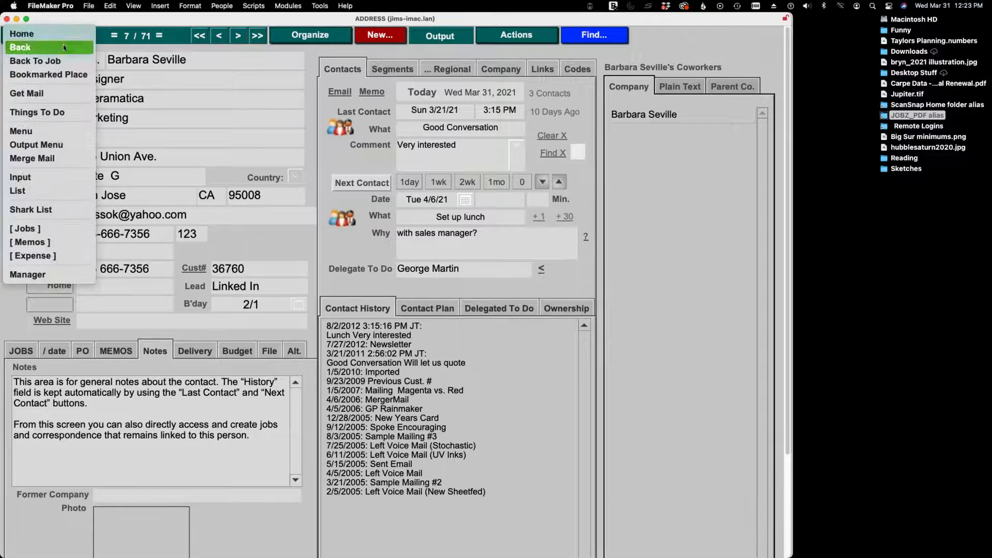
left_click(63, 45)
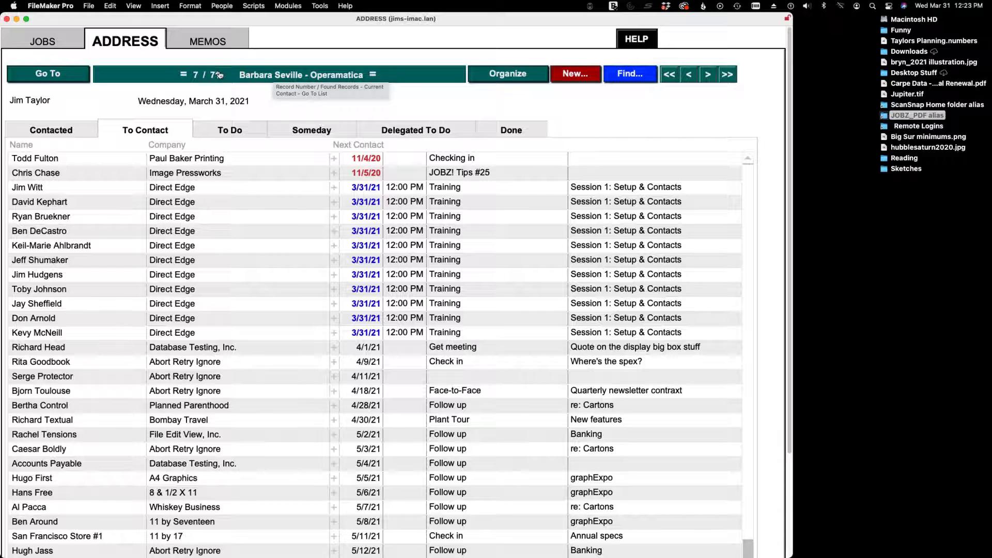
Step: Display the found contacts as a list in Date View, check its Go To choices, and return to the Address home screen
left_click(183, 76)
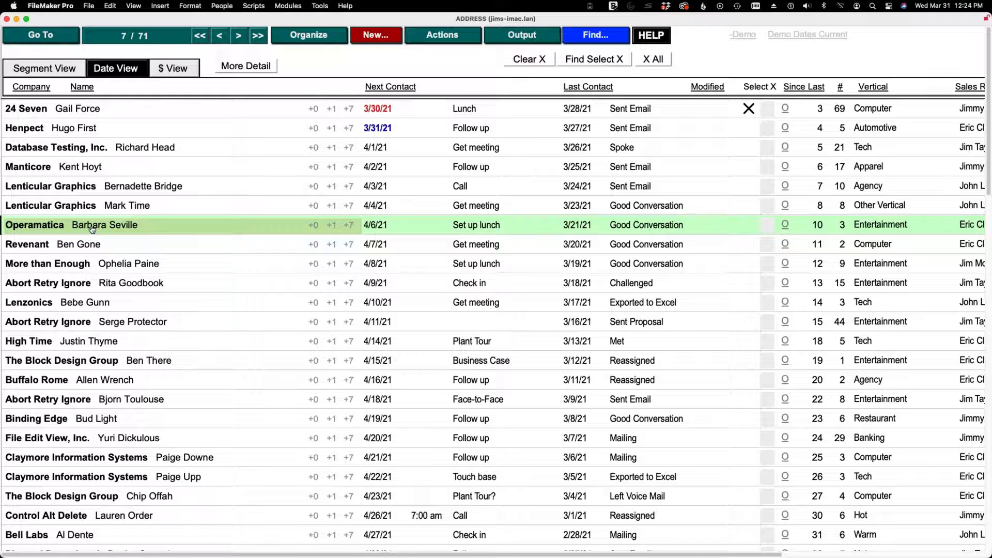
left_click(62, 34)
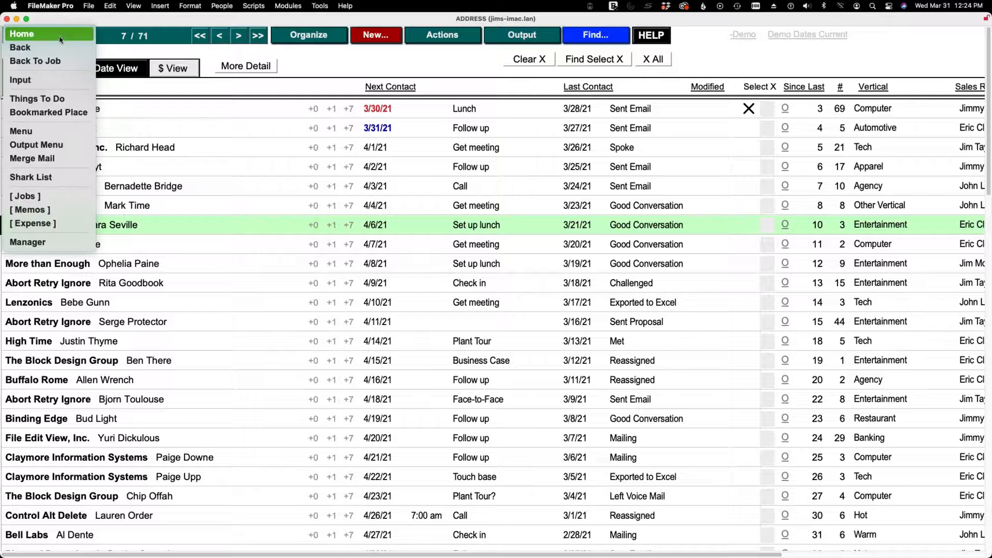
left_click(61, 19)
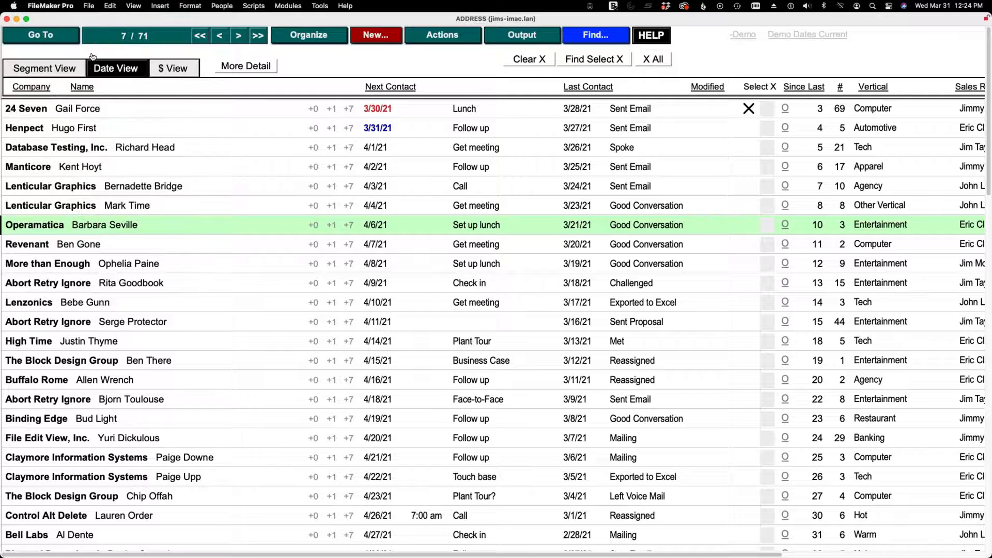
left_click(152, 37)
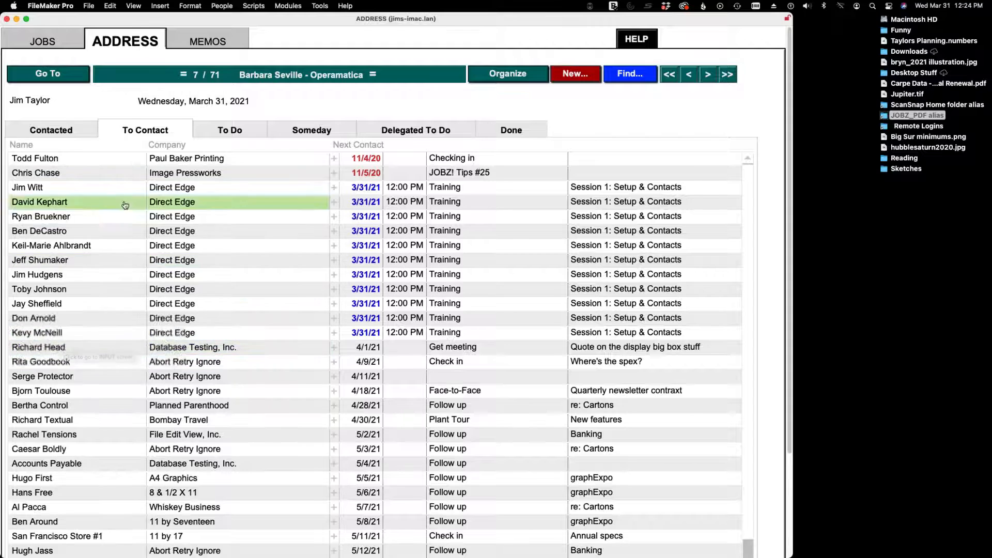
Step: Open the Database Testing, Inc. contact due 4/1/21, view its found set as a list, and return to the record
left_click(78, 350)
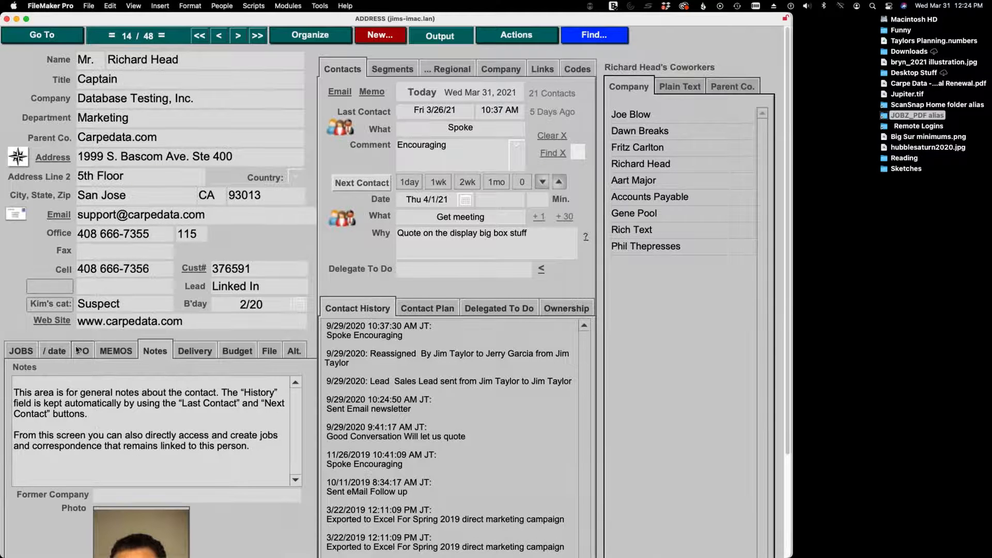
left_click(120, 38)
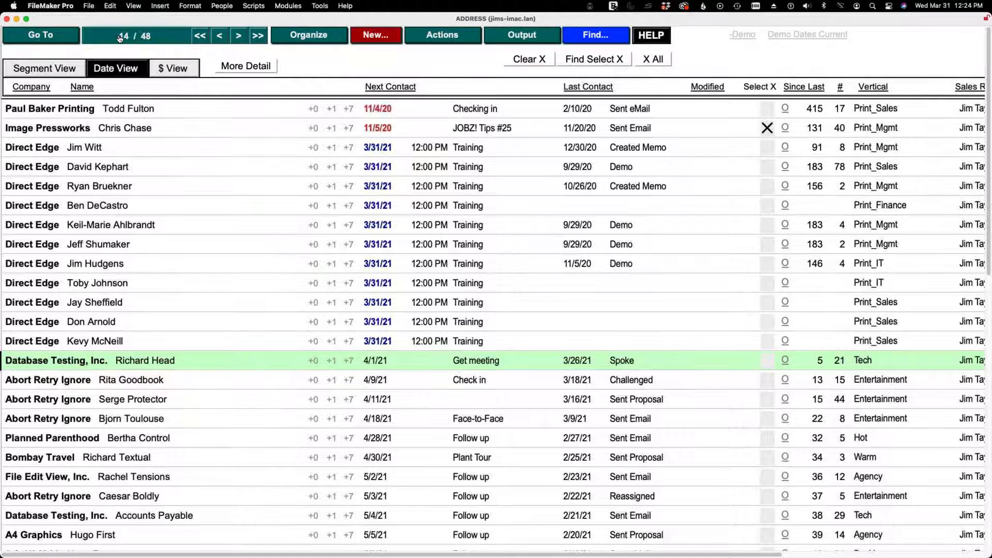
left_click(119, 38)
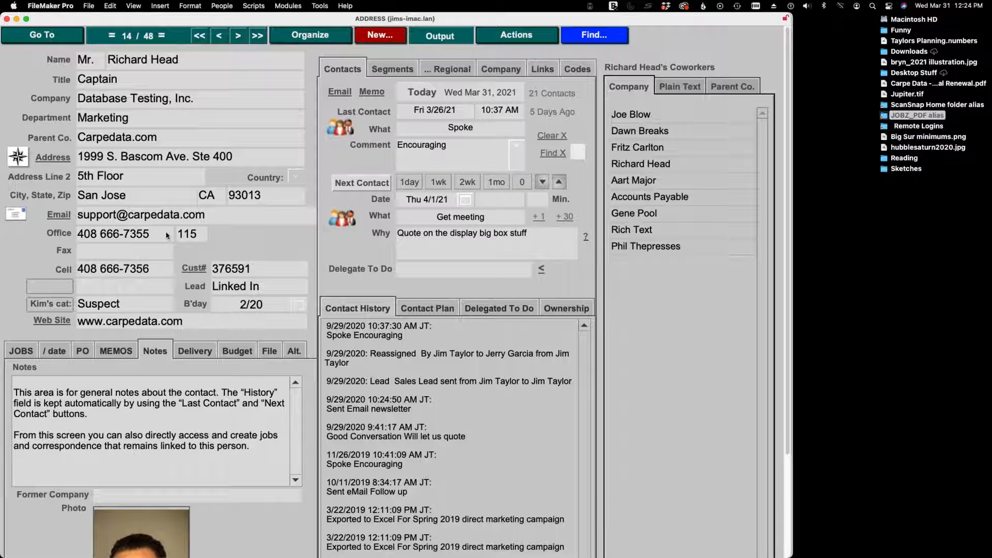
Step: Look over the contact's title, salutation, department, parent company and two address line fields
left_click(132, 78)
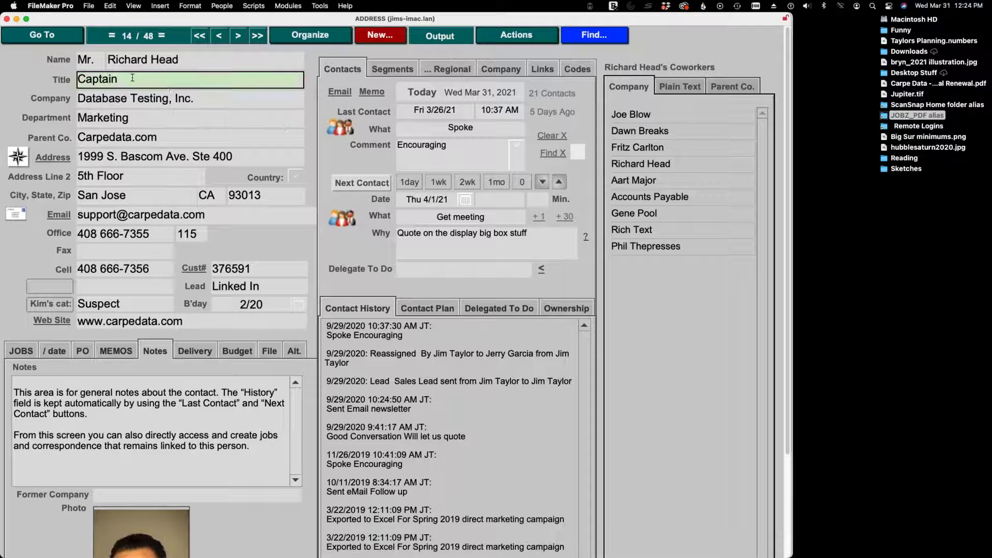
left_click(98, 59)
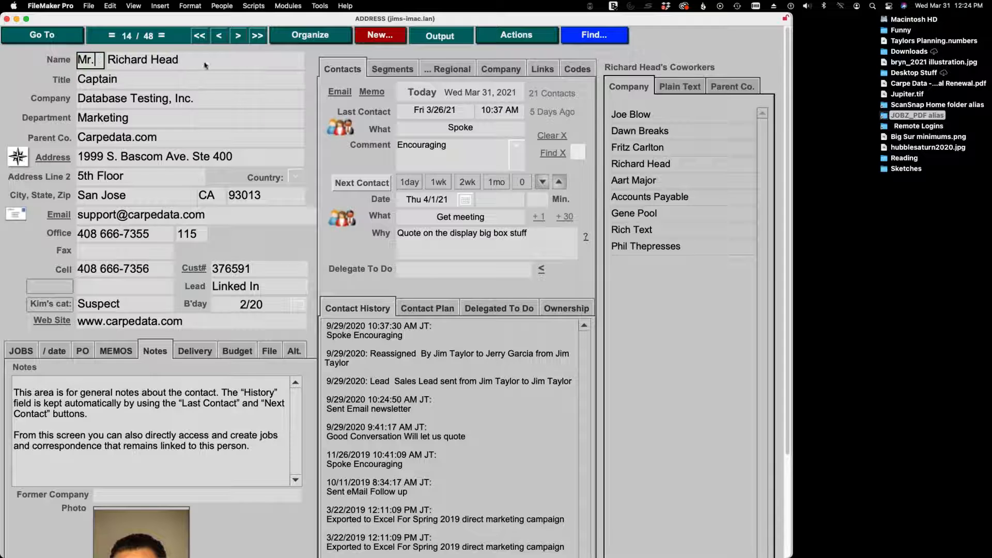
left_click(157, 121)
left_click(156, 138)
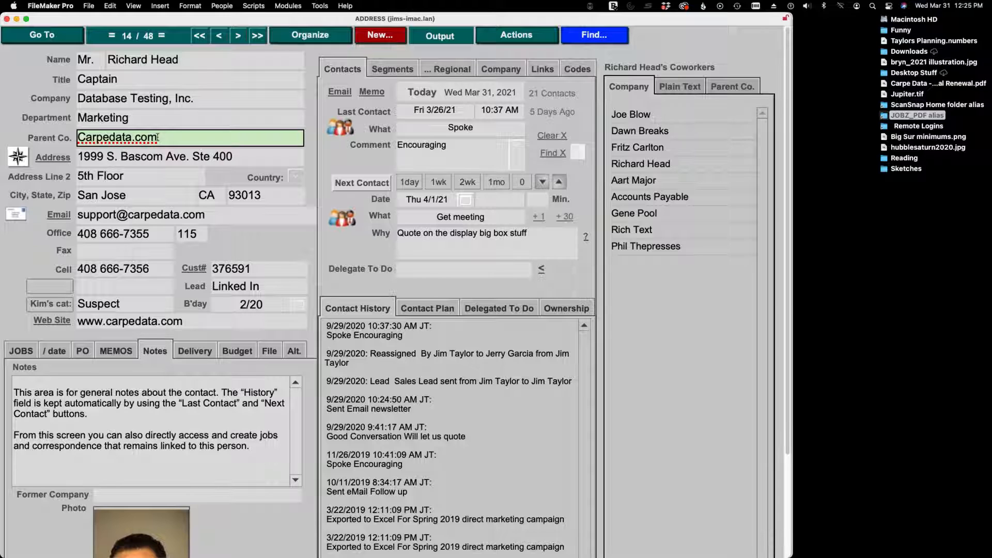
left_click(171, 160)
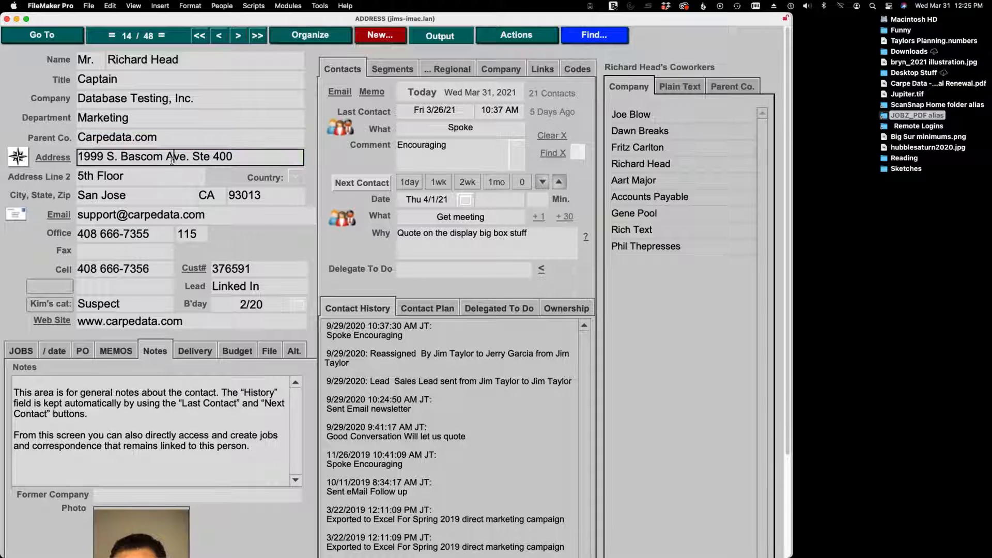
left_click(142, 178)
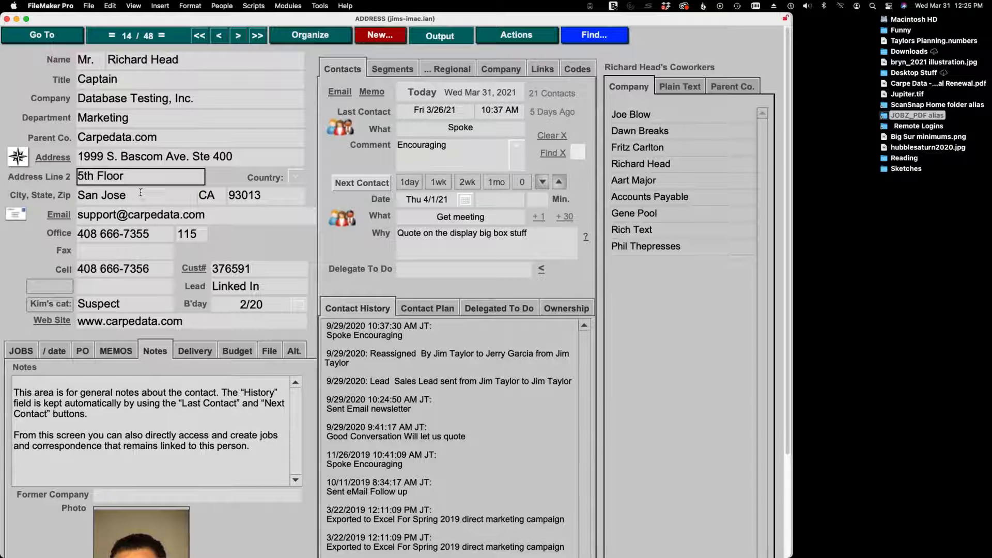
Step: Clear the contact's City field and re-enter San Jose from the city value list by jumping to "san"
left_click(141, 192)
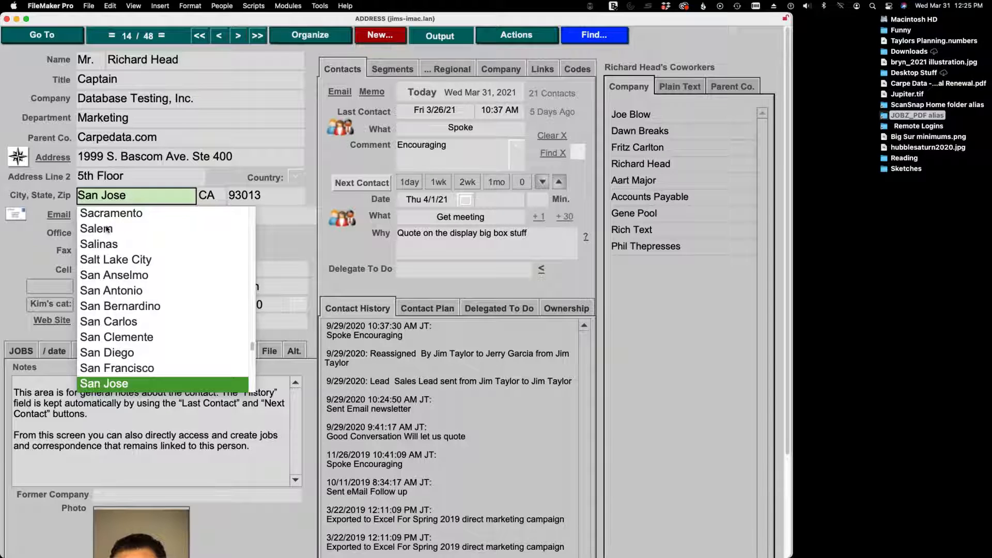
left_click(130, 195)
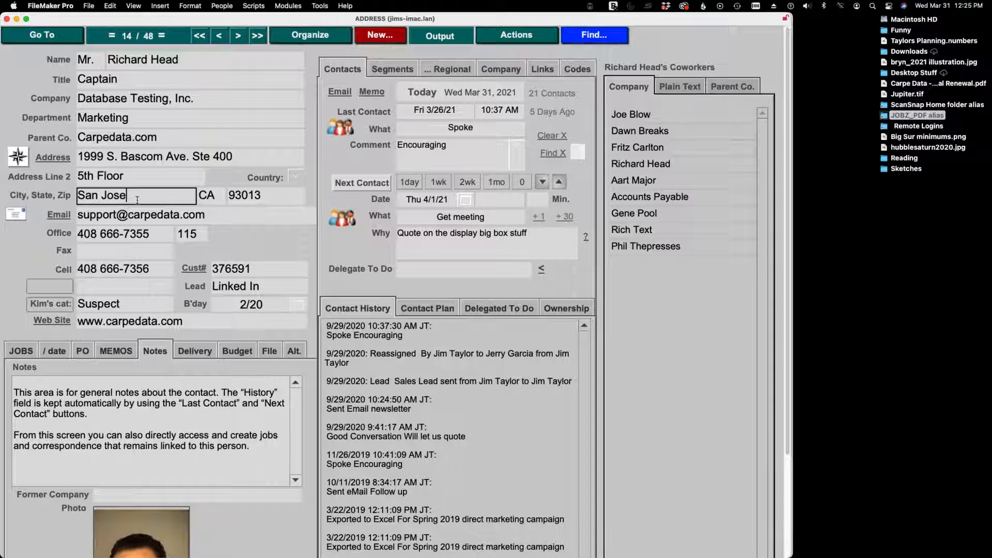
left_click_drag(131, 195, 68, 191)
key("BackSpace")
key("Escape")
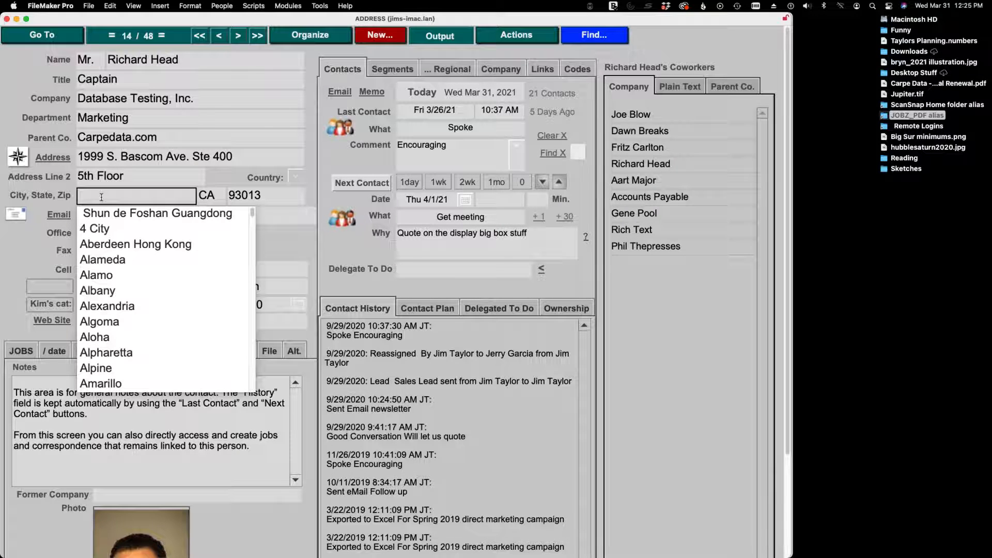
type("san")
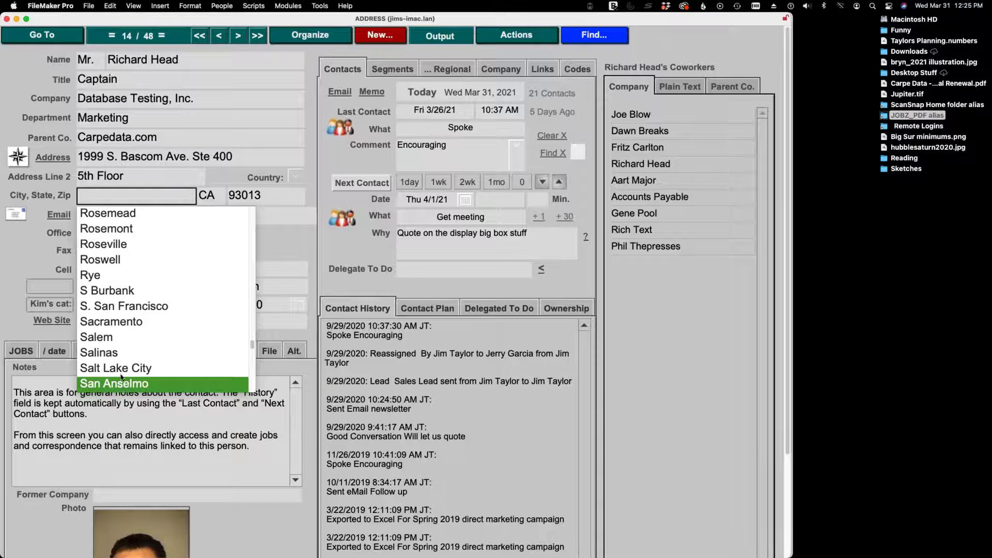
scroll(122, 375, "down", 3)
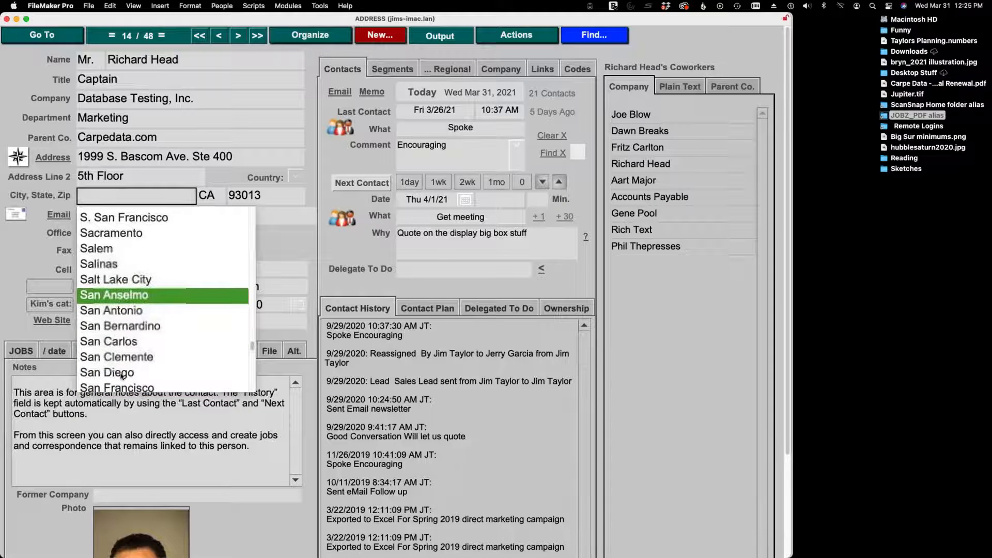
scroll(124, 365, "down", 5)
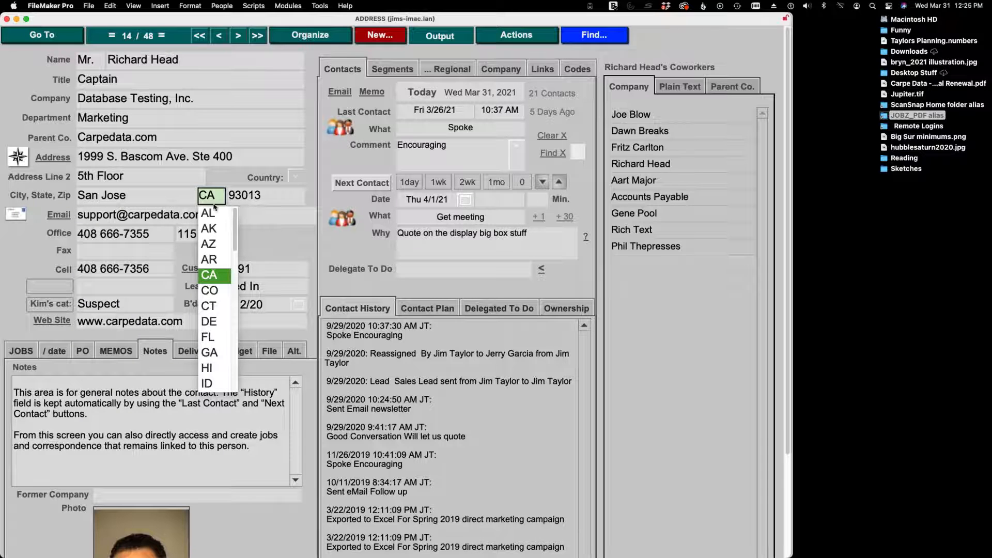
Step: Look over the zip and email fields, then map the contact's address, view the first match, and return to the record
left_click(267, 196)
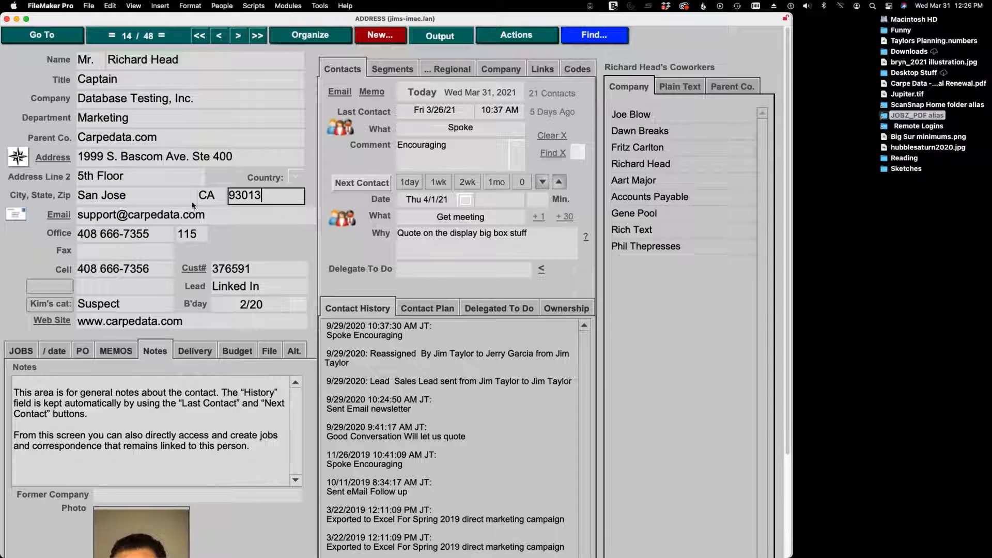
left_click(104, 216)
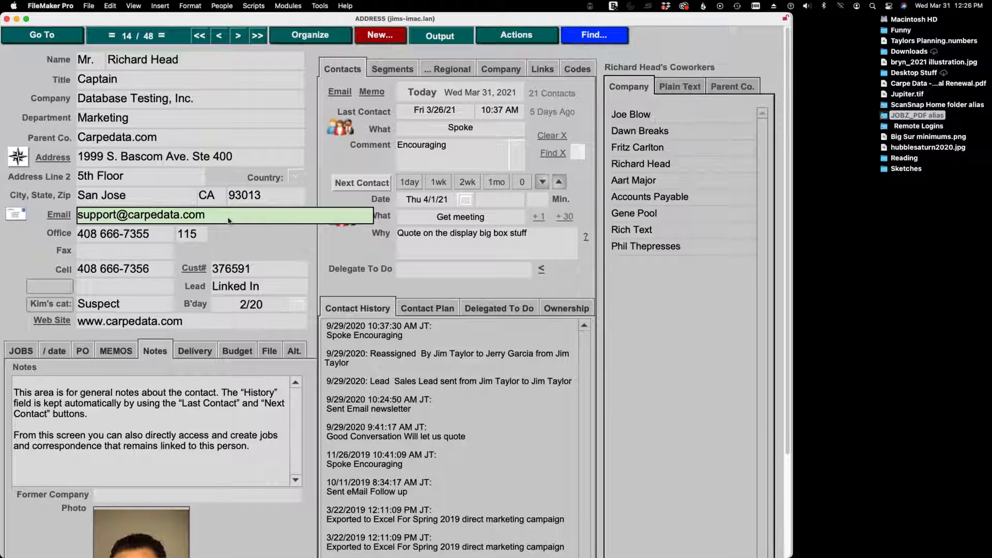
left_click(16, 158)
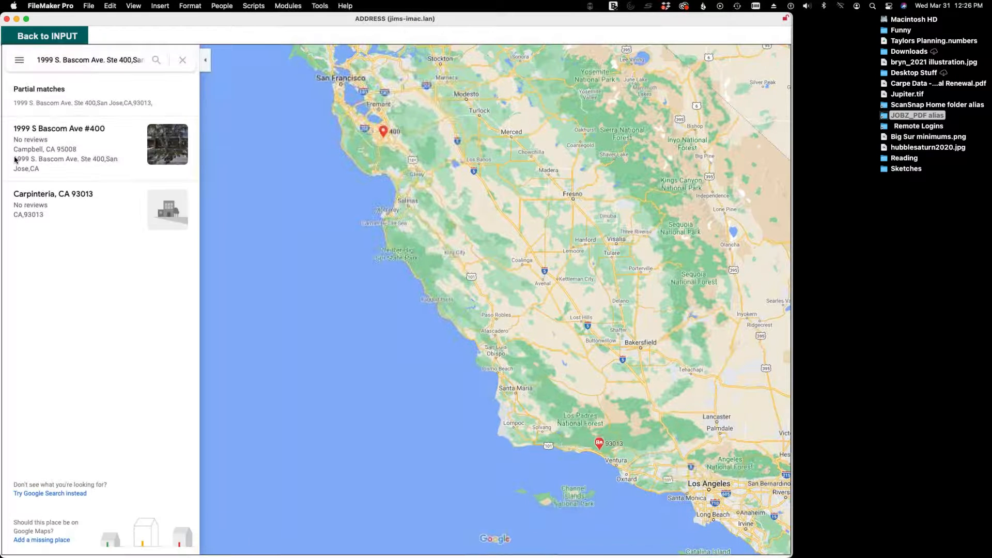
left_click(60, 153)
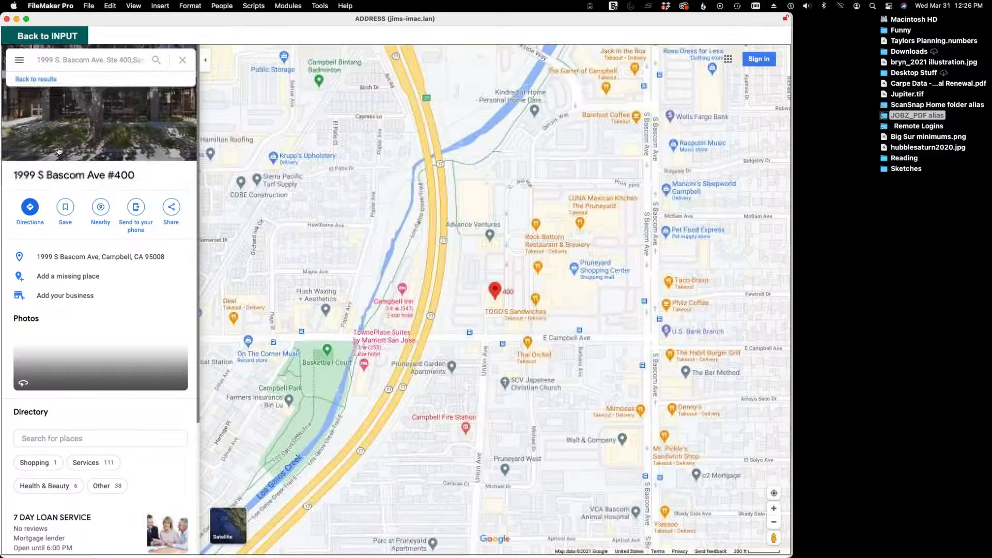
left_click(56, 34)
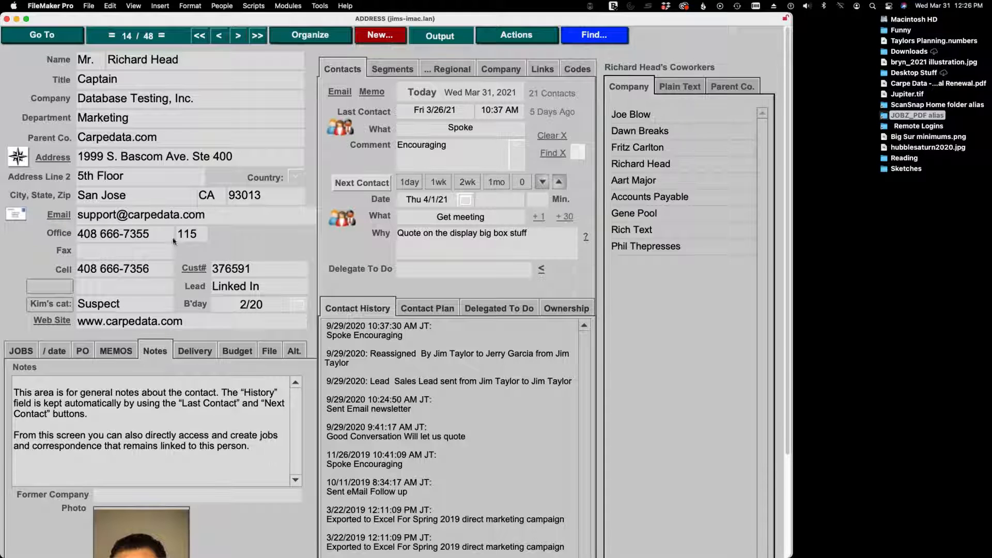
Step: Look over the contact's office phone, fax and cell phone fields
left_click(144, 237)
left_click(143, 253)
left_click(156, 272)
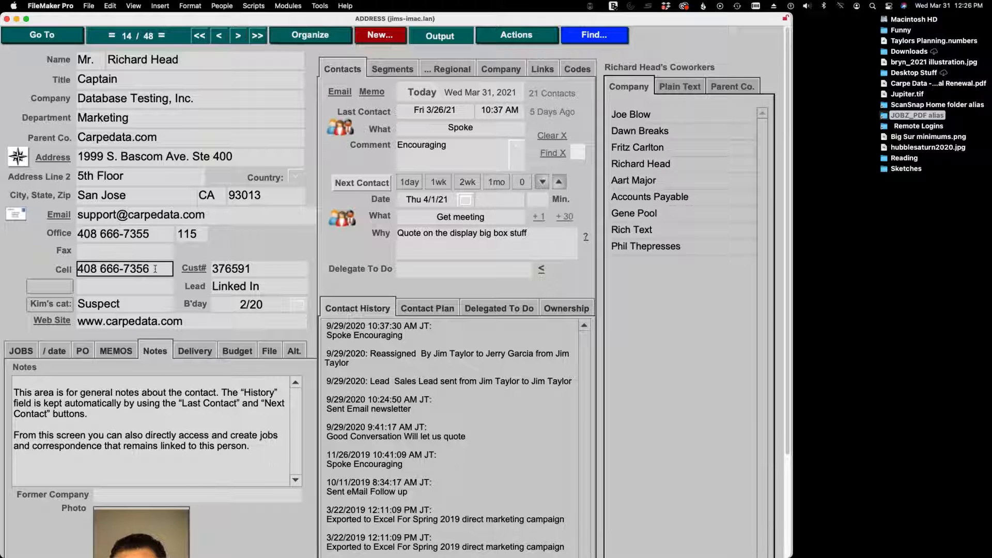
Step: Look over the choices for both customizable field labels, and set the blank label below Cell to Office 2
left_click(63, 287)
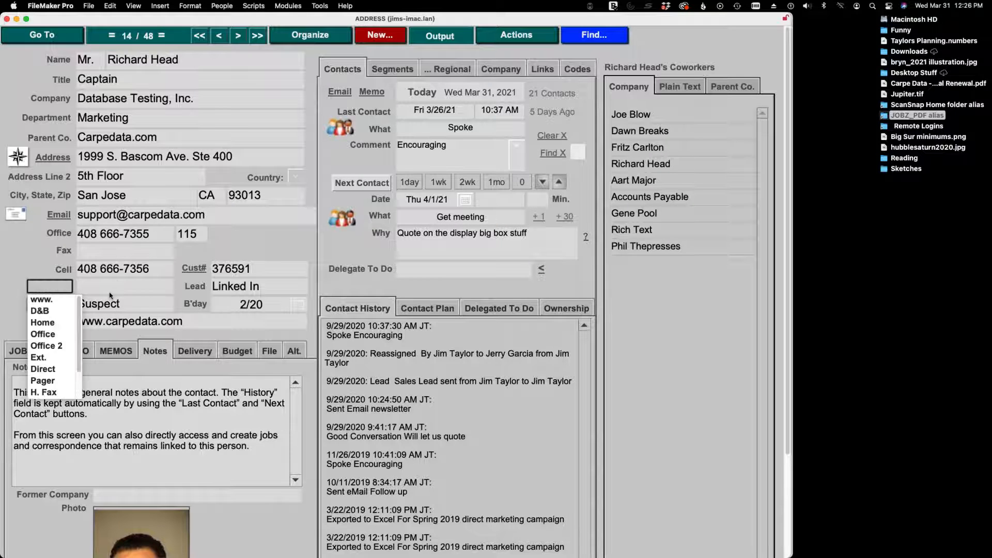
left_click(65, 305)
left_click(62, 304)
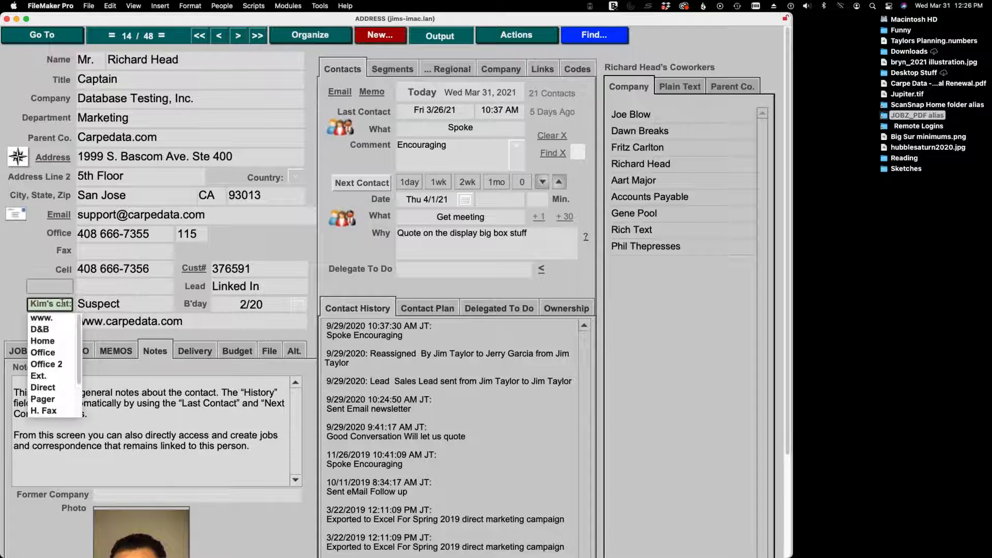
left_click(53, 283)
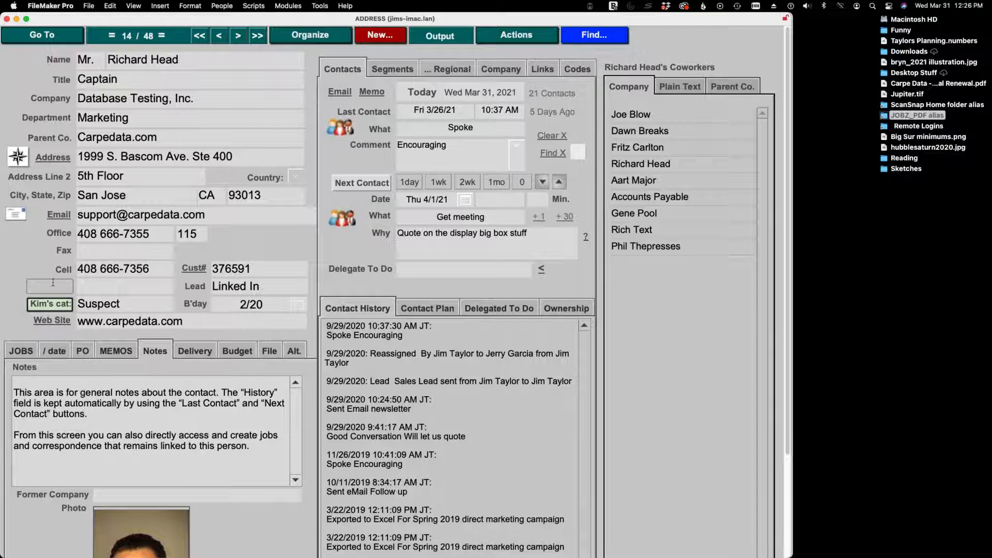
left_click(53, 283)
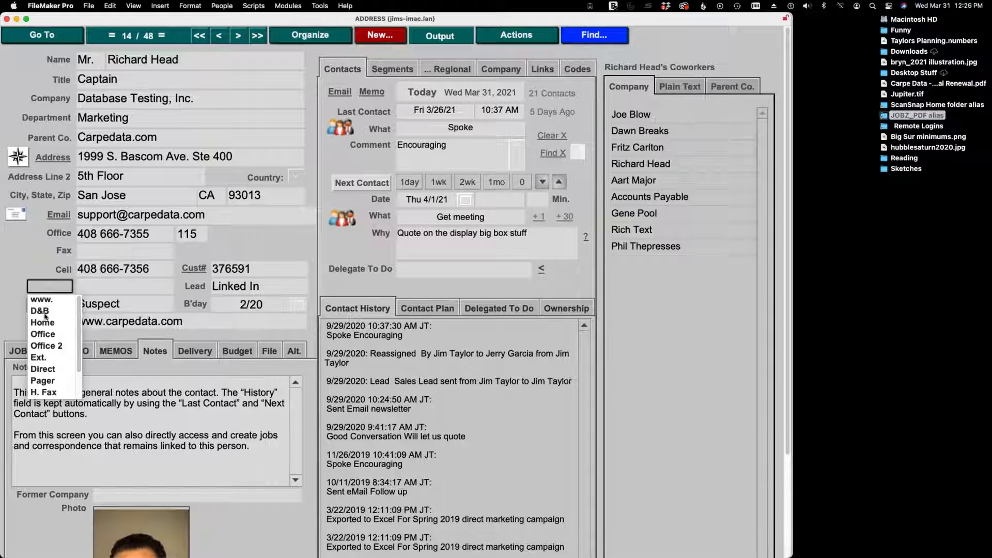
left_click(44, 348)
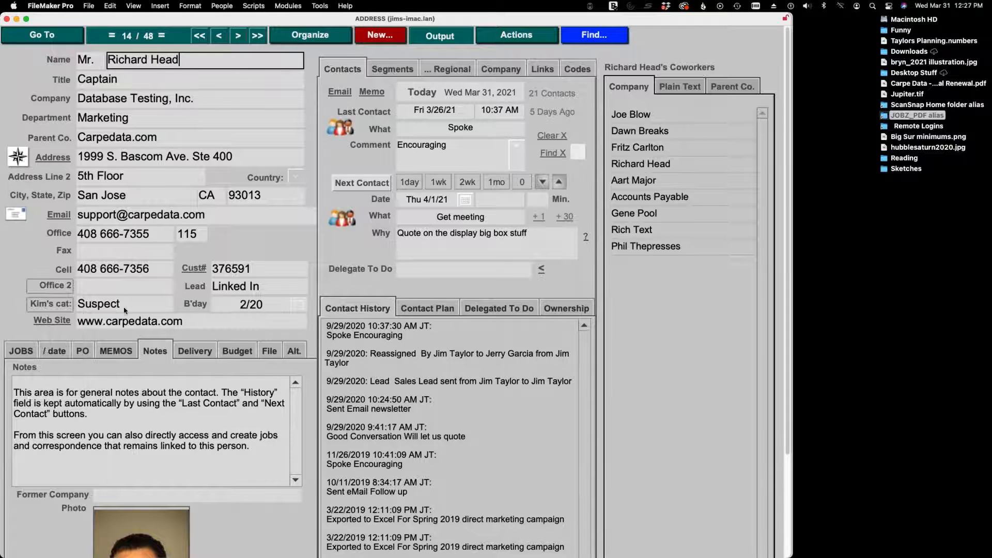
left_click(98, 286)
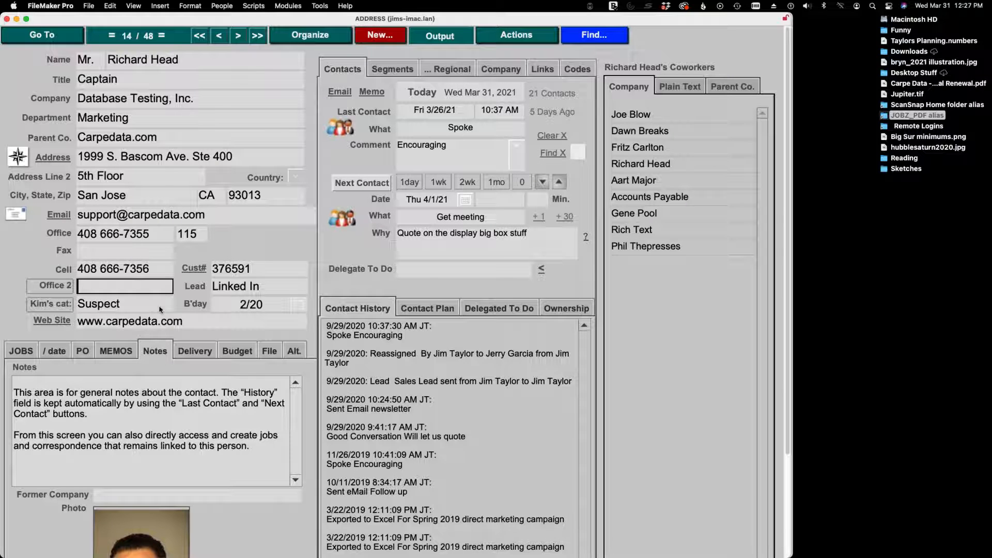
Step: Look over the contact's web site and customer number fields, and change the lead source to Event
left_click(175, 324)
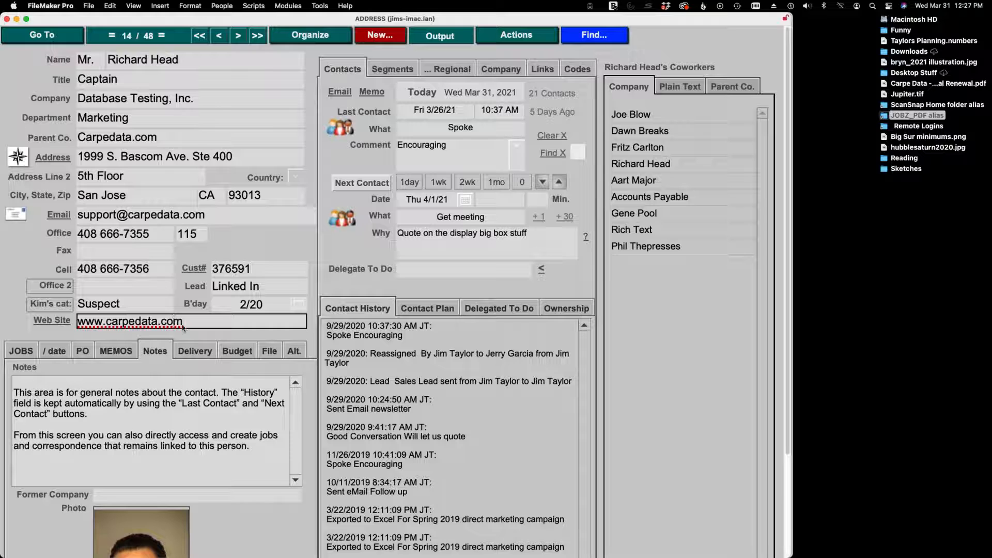
left_click(257, 269)
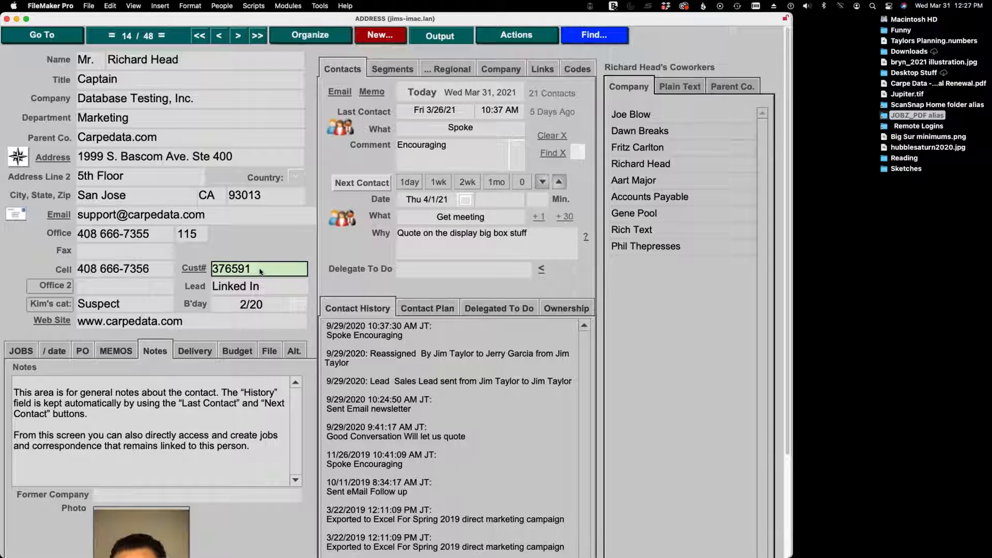
left_click(270, 289)
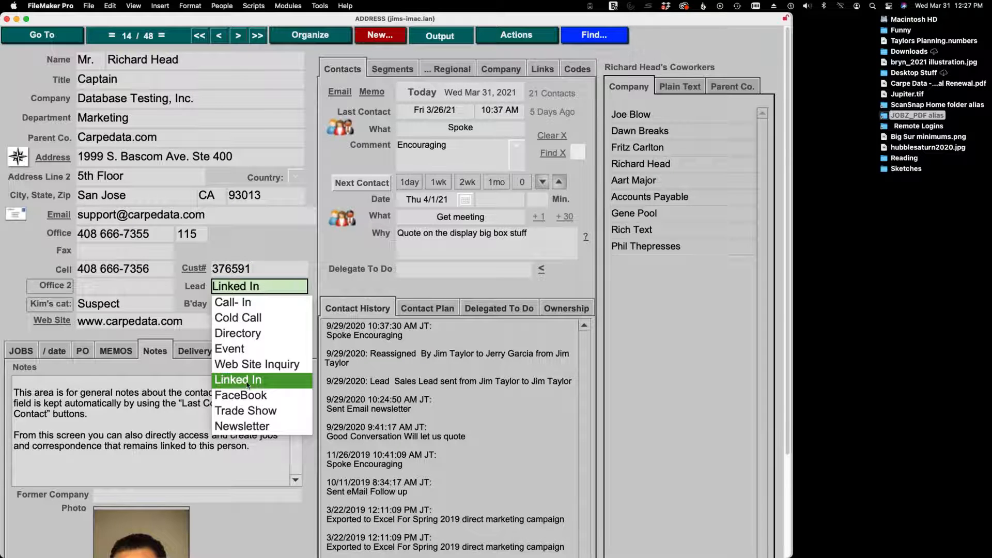
left_click(235, 350)
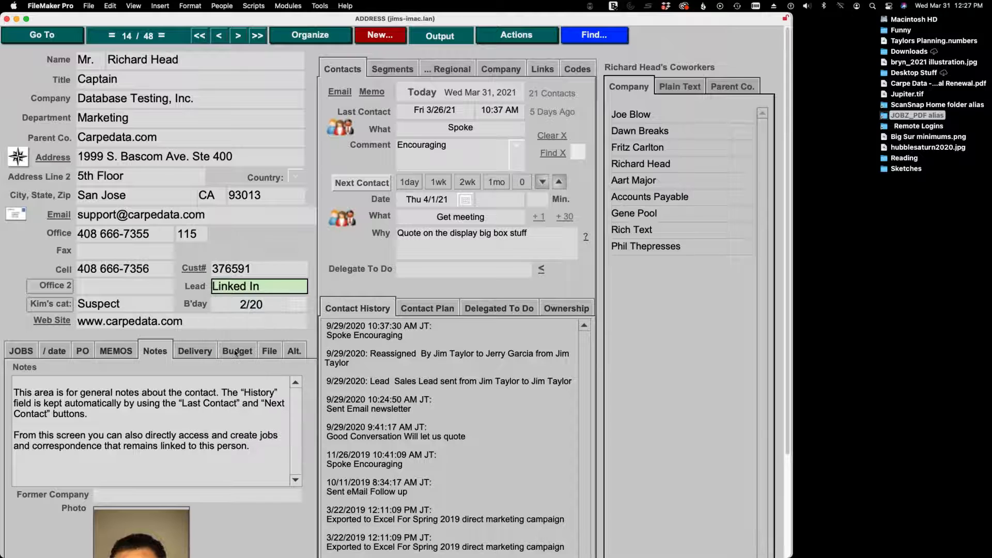
left_click(249, 286)
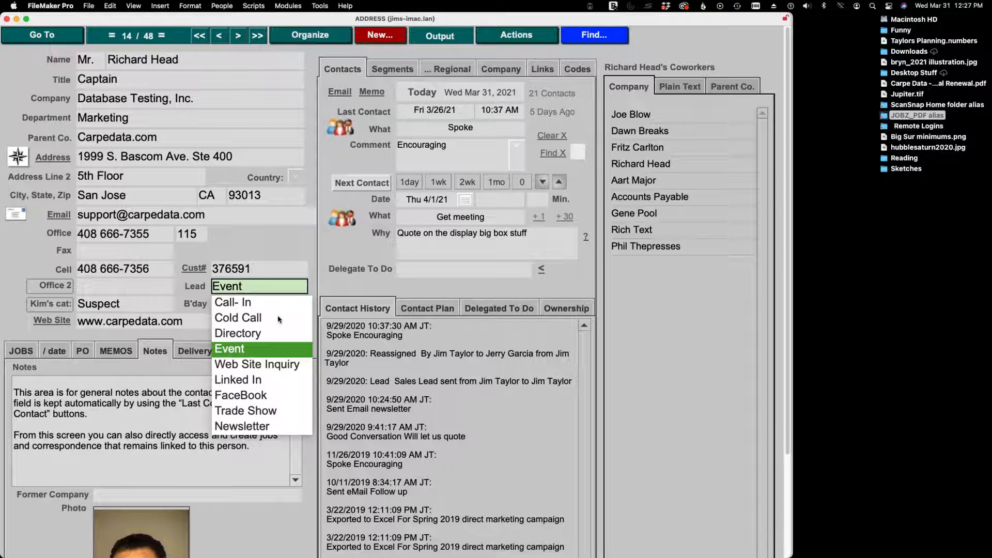
left_click(253, 287)
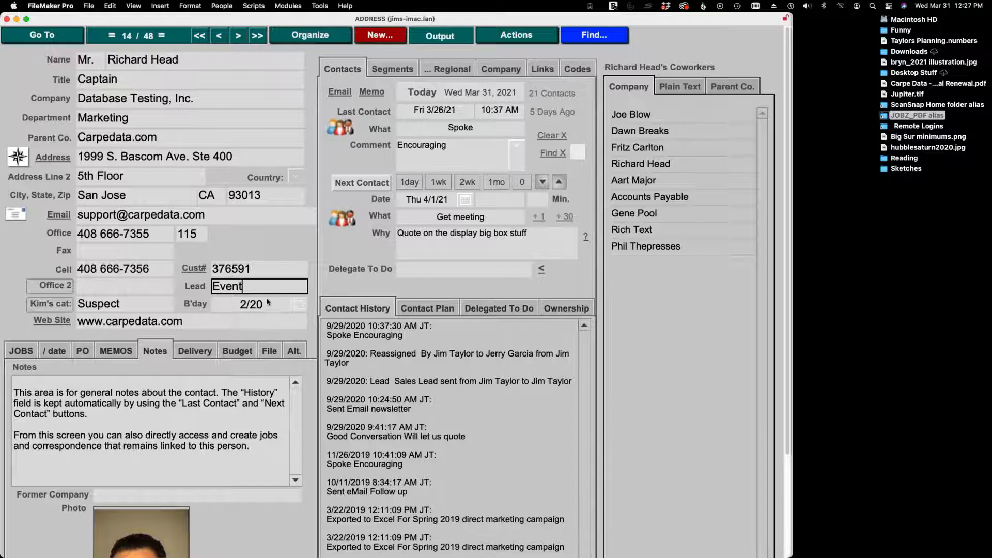
Step: Look over the contact's birthday field, general notes and photo
left_click(268, 304)
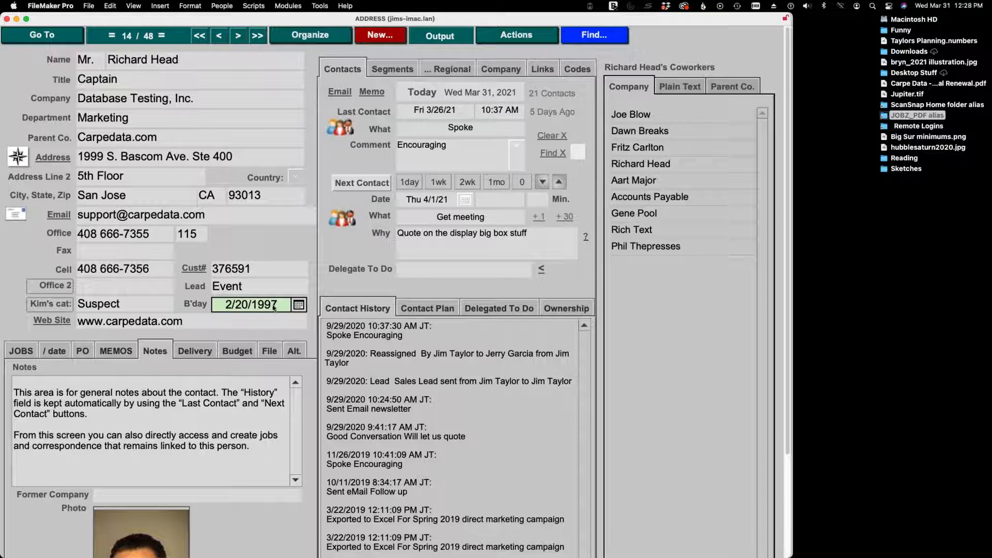
left_click(239, 242)
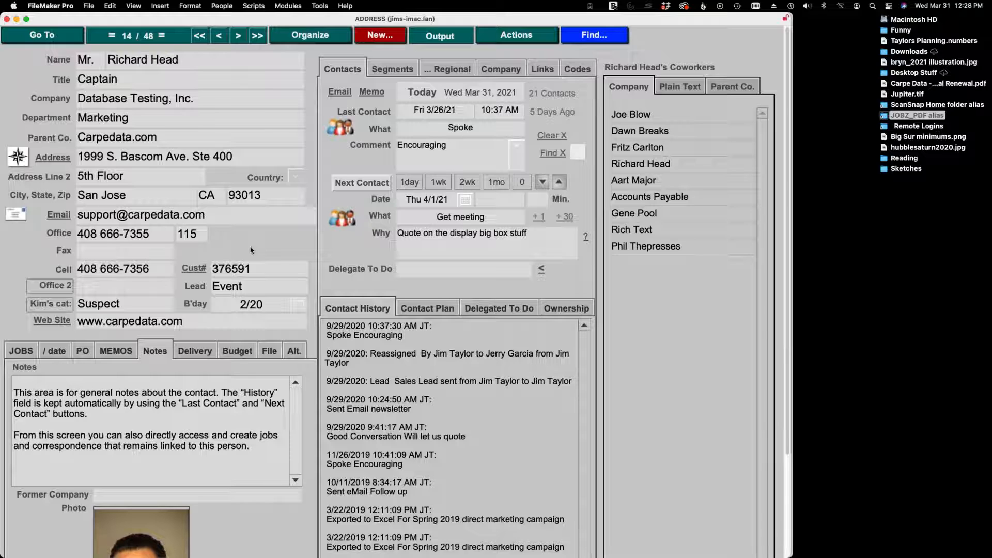
left_click(106, 417)
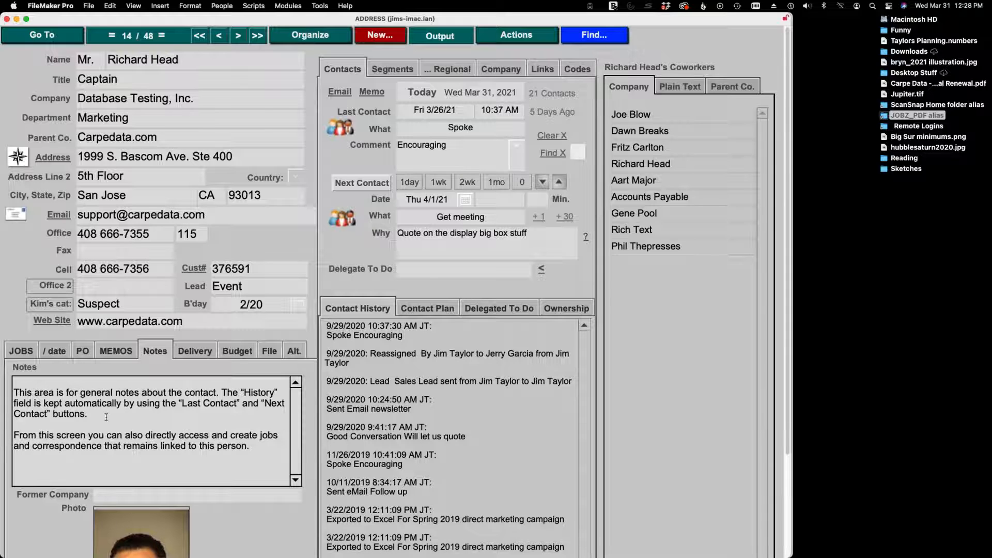
scroll(152, 455, "down", 3)
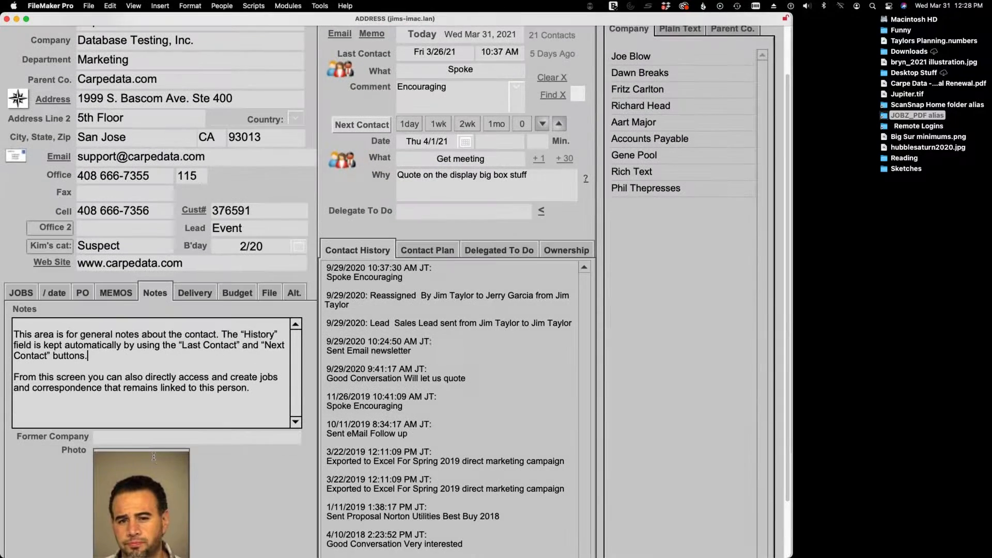
scroll(154, 459, "down", 3)
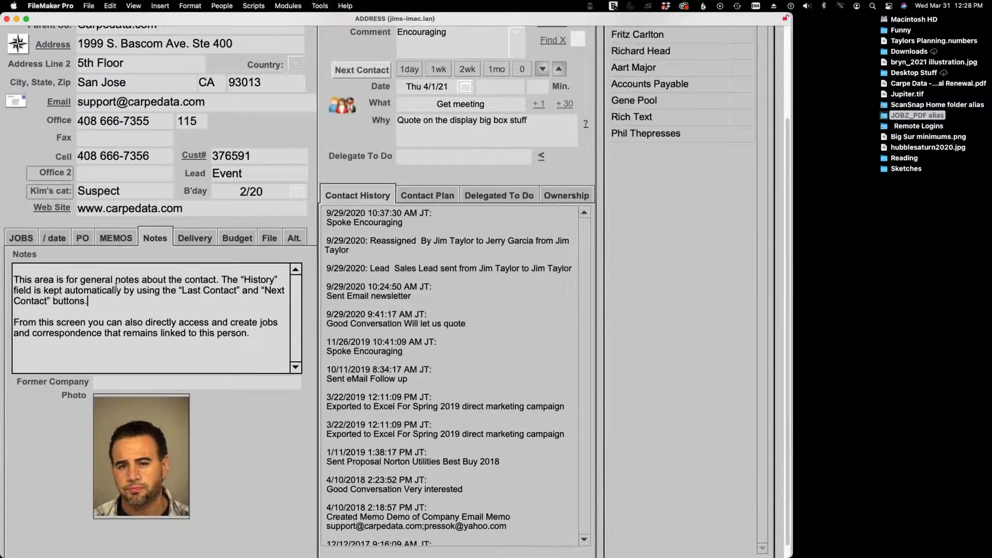
Step: Insert blank lines above the text in the contact's notes, and remove them again
left_click(197, 269)
key("super+Up")
key("Return")
key("Return")
key("Return")
key("Return")
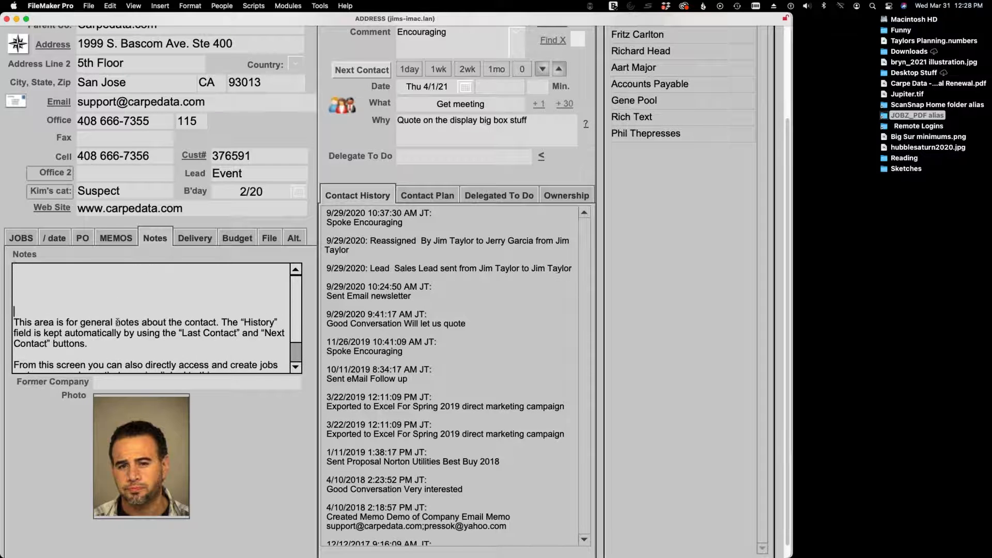
key("BackSpace")
key("BackSpace")
key("BackSpace")
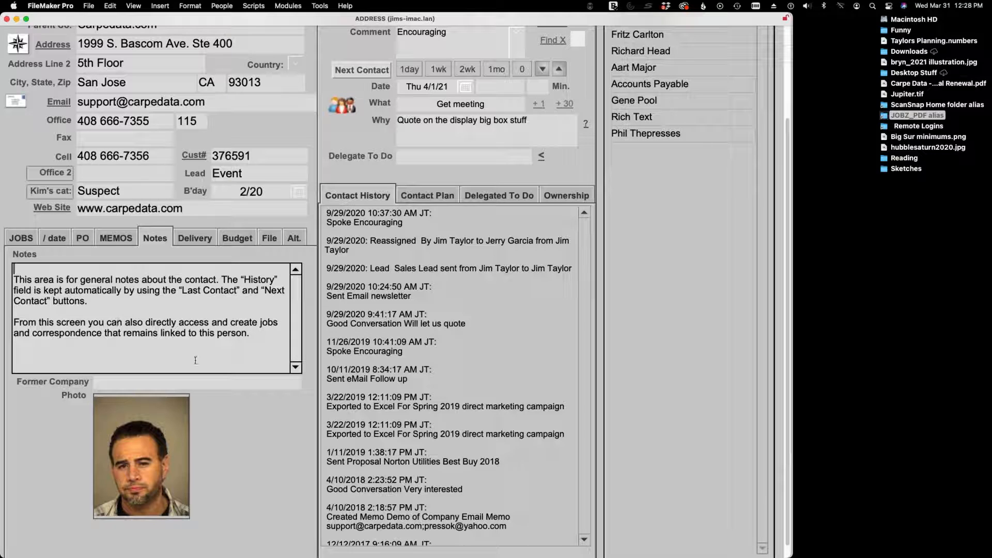
Step: Look over the contact's job list, recheck the notes, and return to the job list
left_click(21, 243)
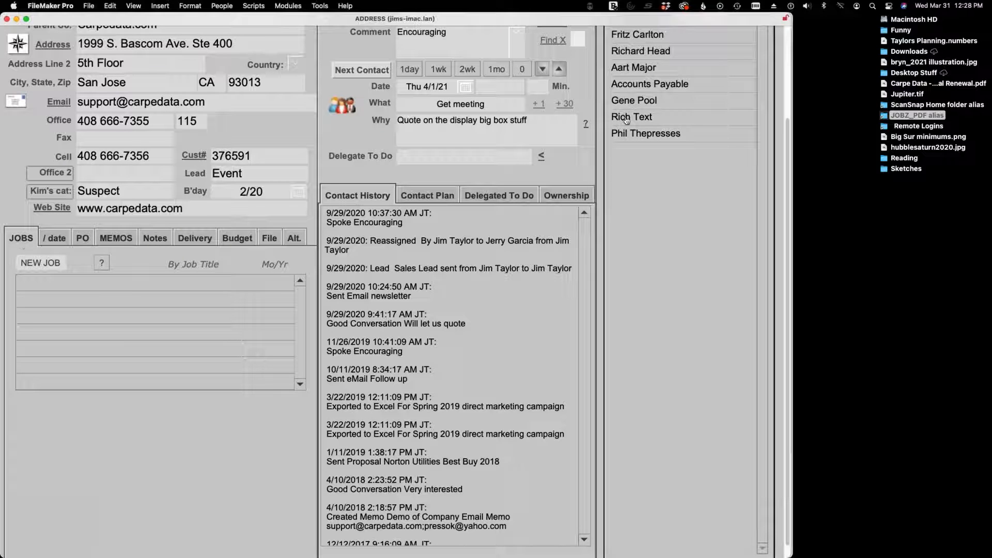
scroll(422, 138, "up", 5)
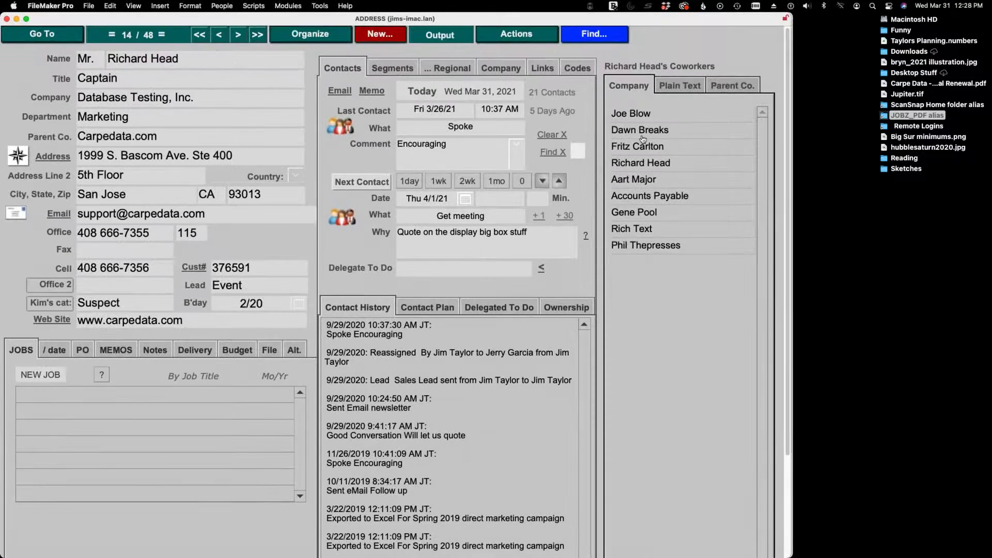
left_click(147, 351)
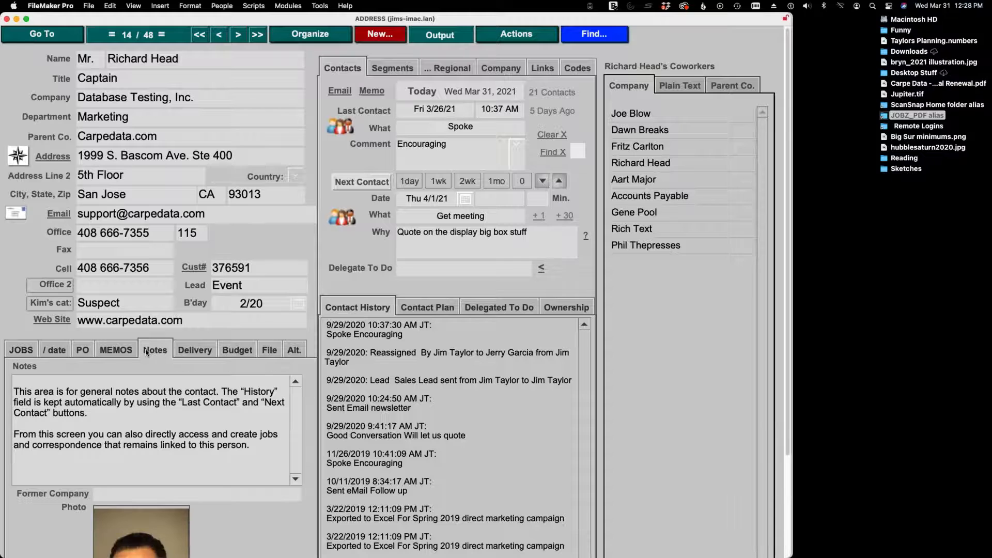
left_click(20, 350)
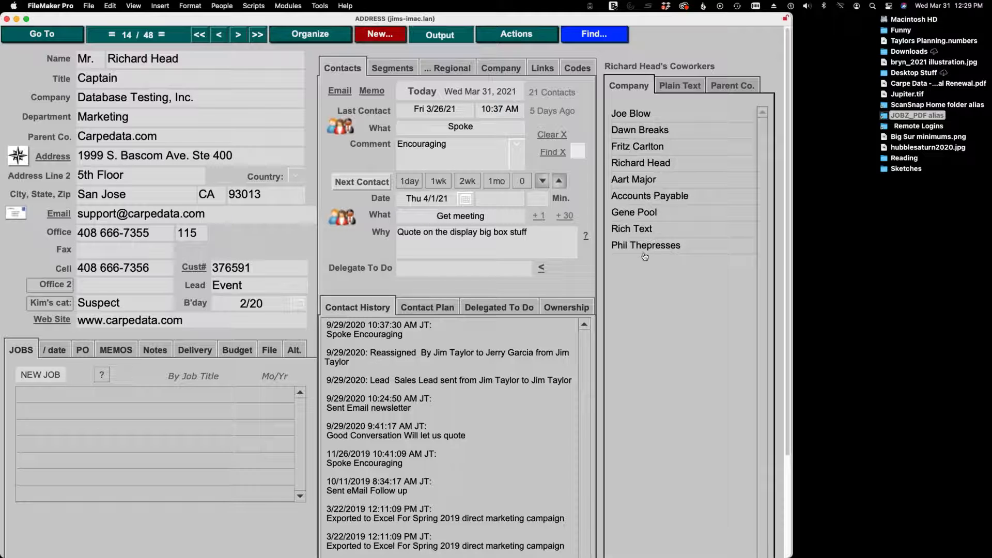
Step: Open the record of the coworker who is a Designer in Engineering, and look over the job list and notes
left_click(639, 229)
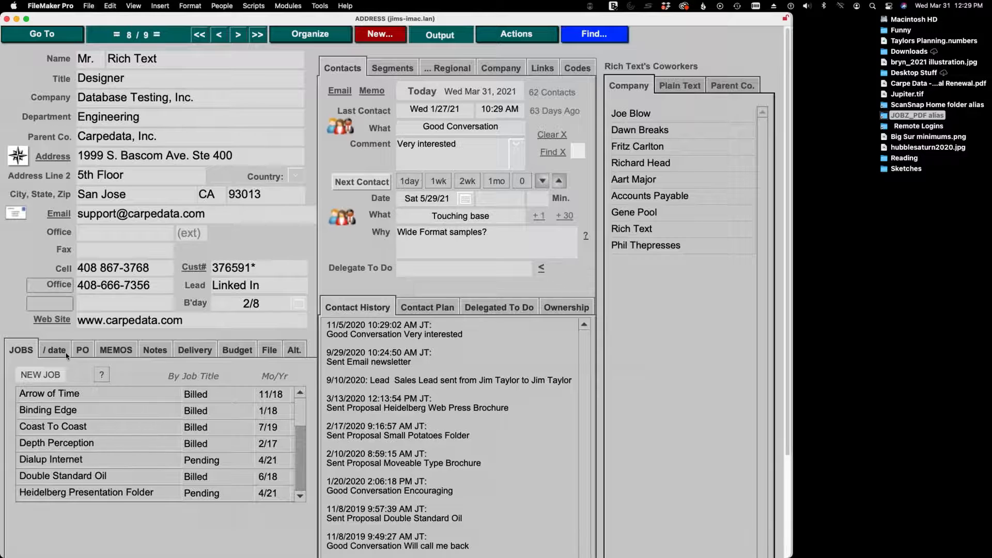
left_click(164, 353)
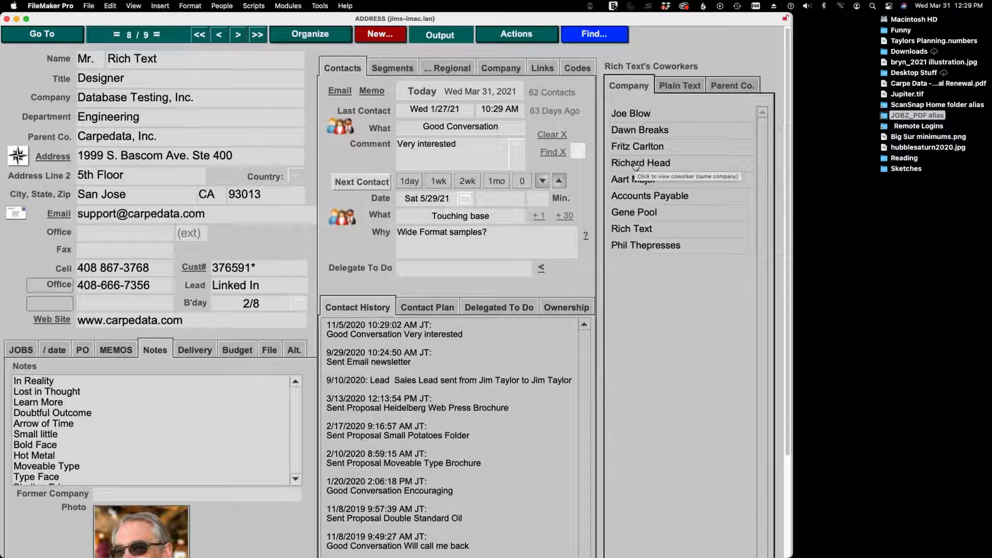
left_click(639, 229)
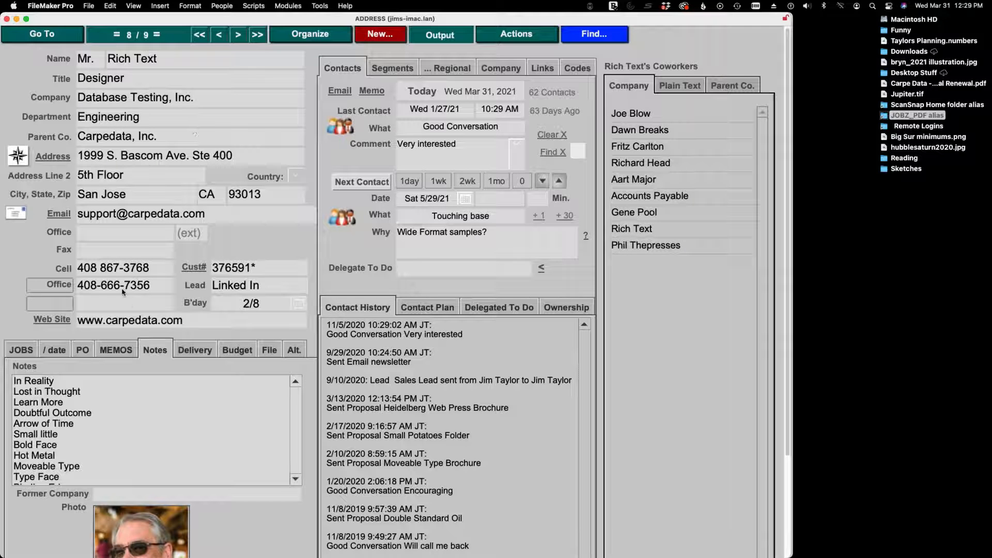
left_click(107, 412)
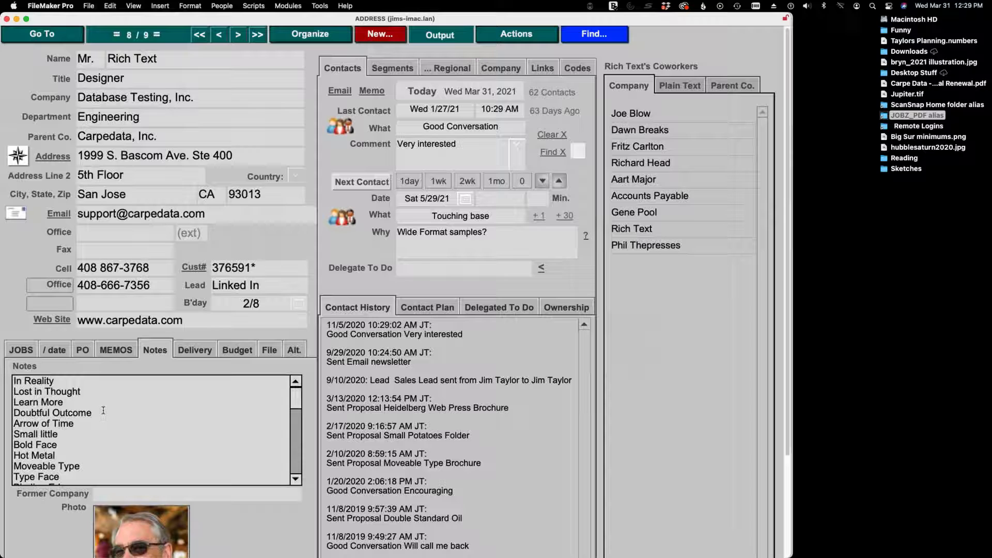
Step: Look over the coworker's jobs sorted by job title and by invoice month and year
left_click(20, 351)
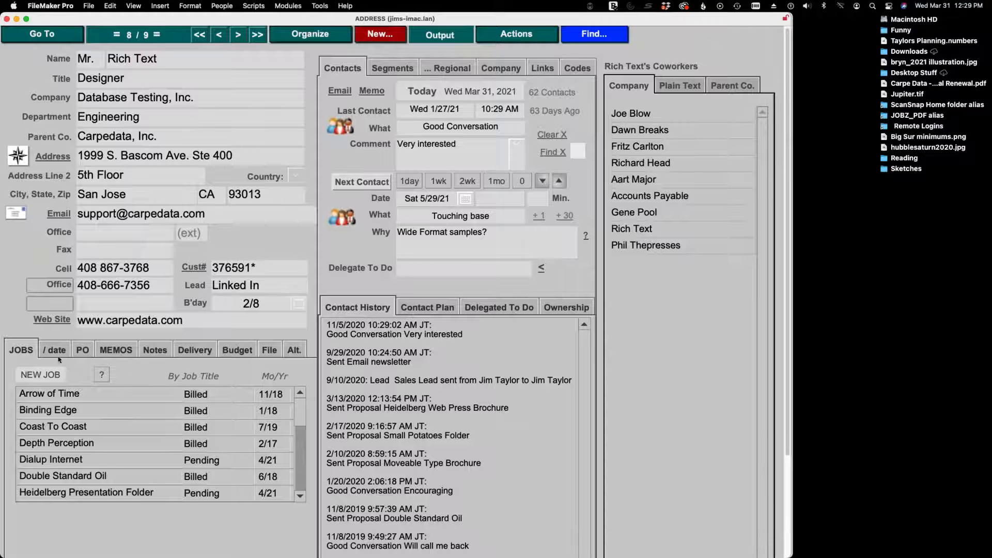
left_click(51, 443)
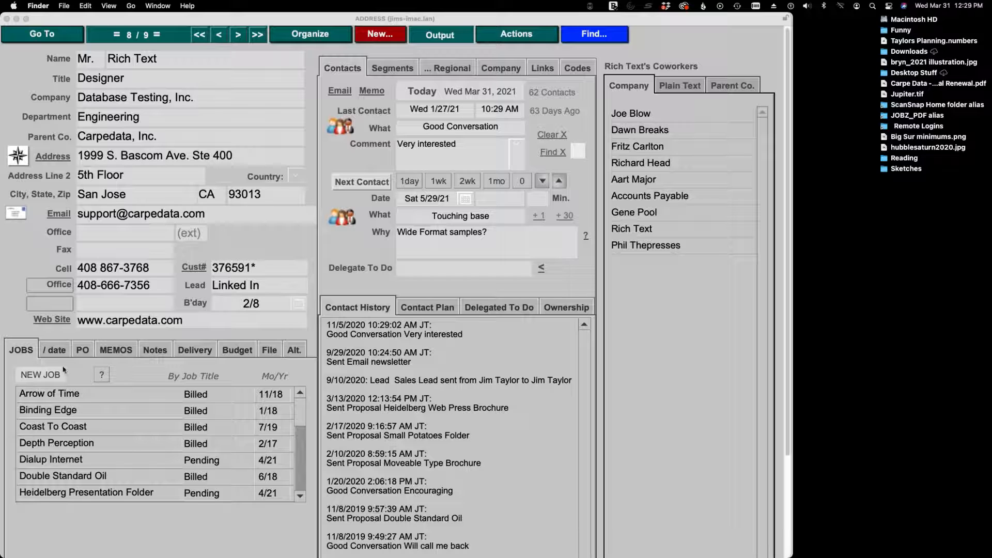
left_click(52, 352)
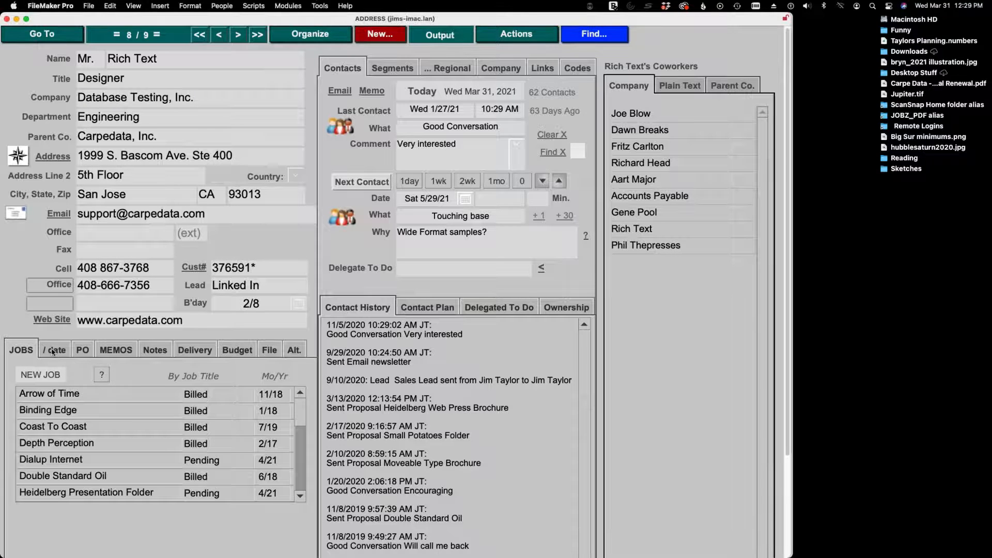
left_click(52, 352)
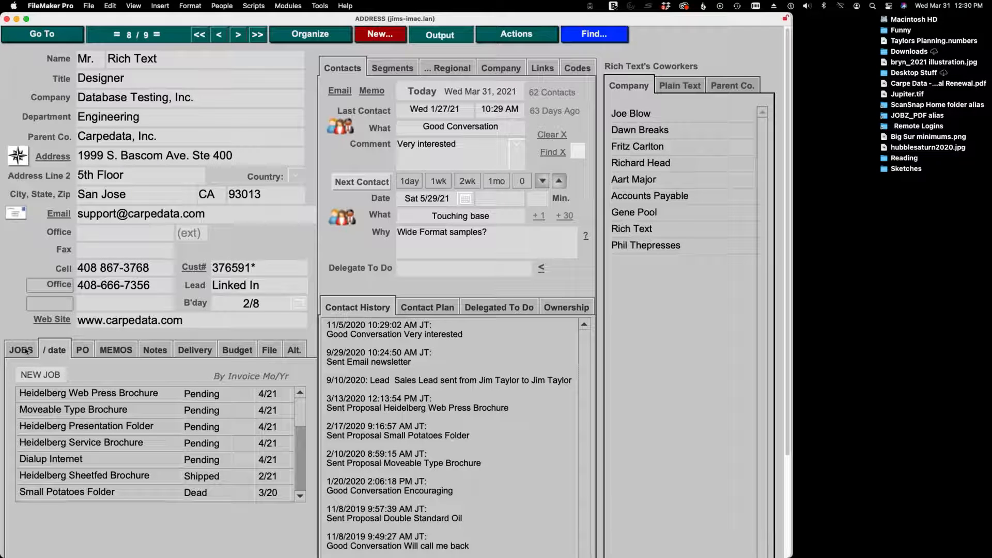
Step: Create a new job from the contact, set Accounts Payable as its invoice contact, and check the available terms of sale
left_click(46, 377)
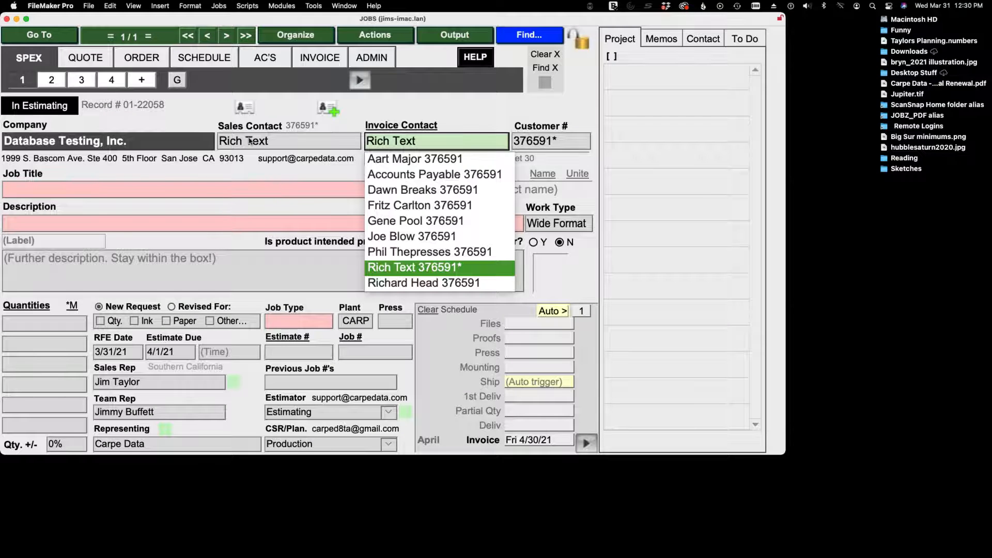
left_click(411, 174)
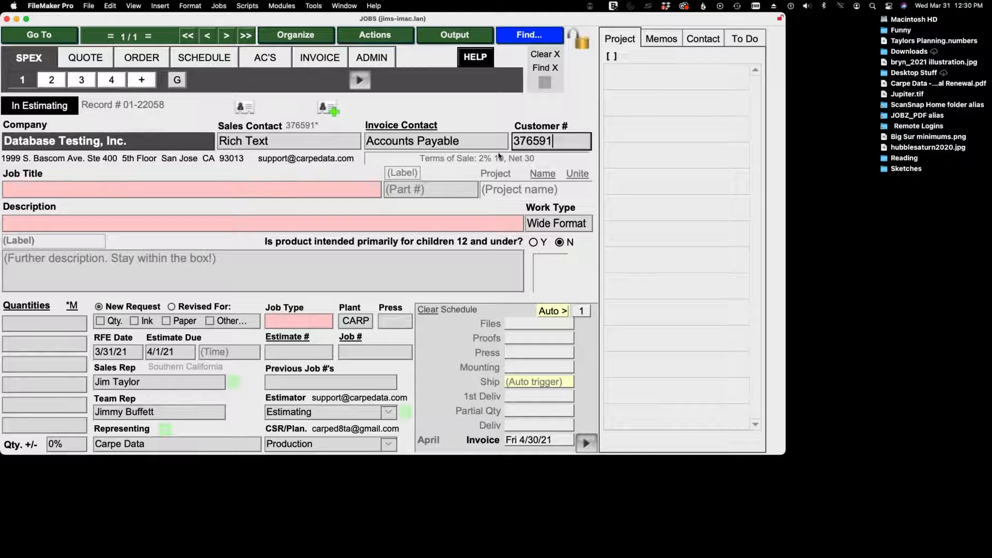
left_click(470, 157)
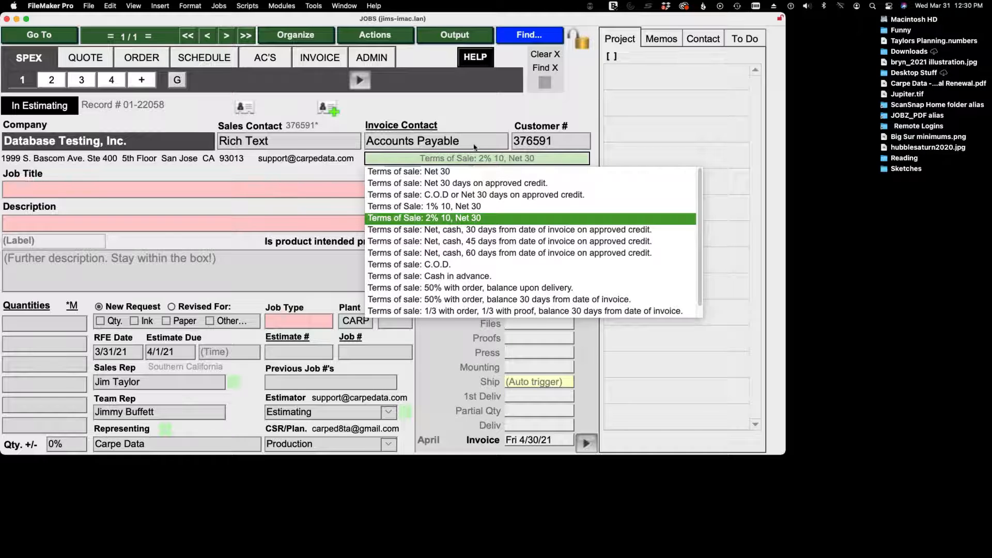
left_click(470, 160)
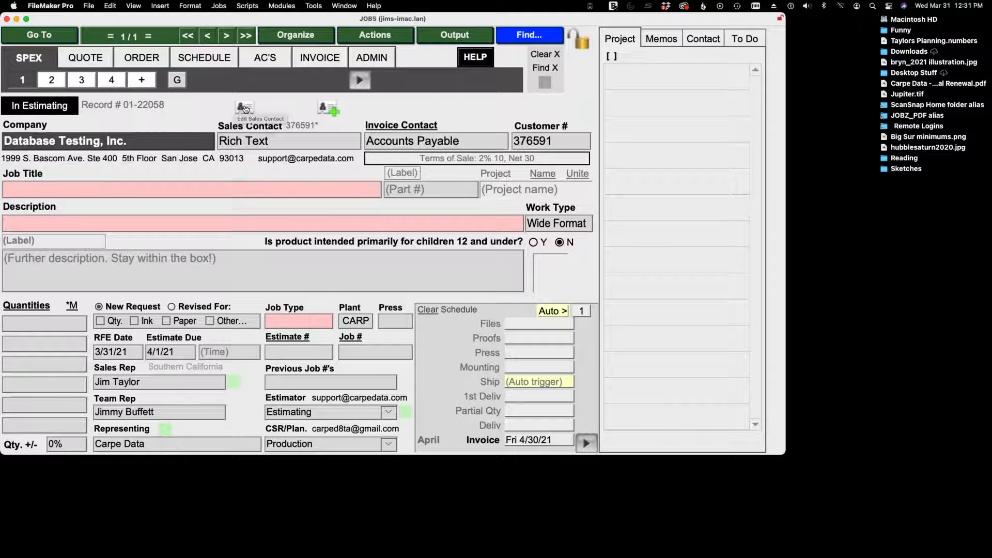
Step: Enter Alpha Beta Delta as the title of the new job
left_click(39, 187)
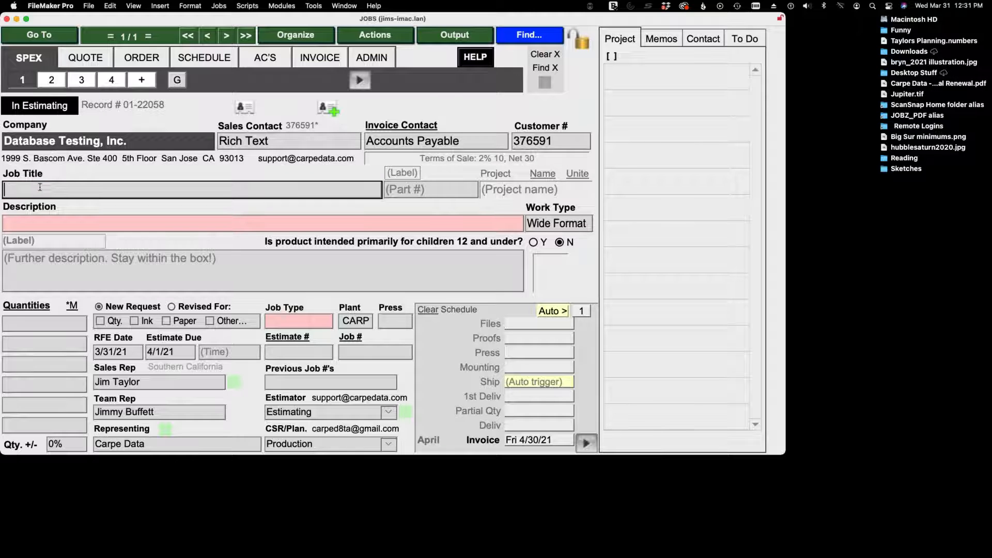
type("Alph Beta Delta")
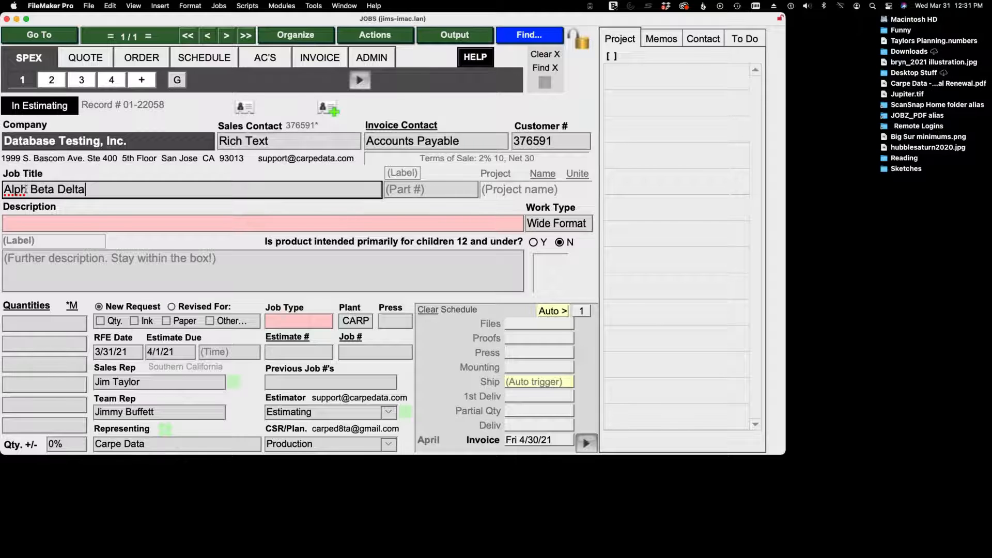
left_click(28, 189)
type("a")
left_click(47, 219)
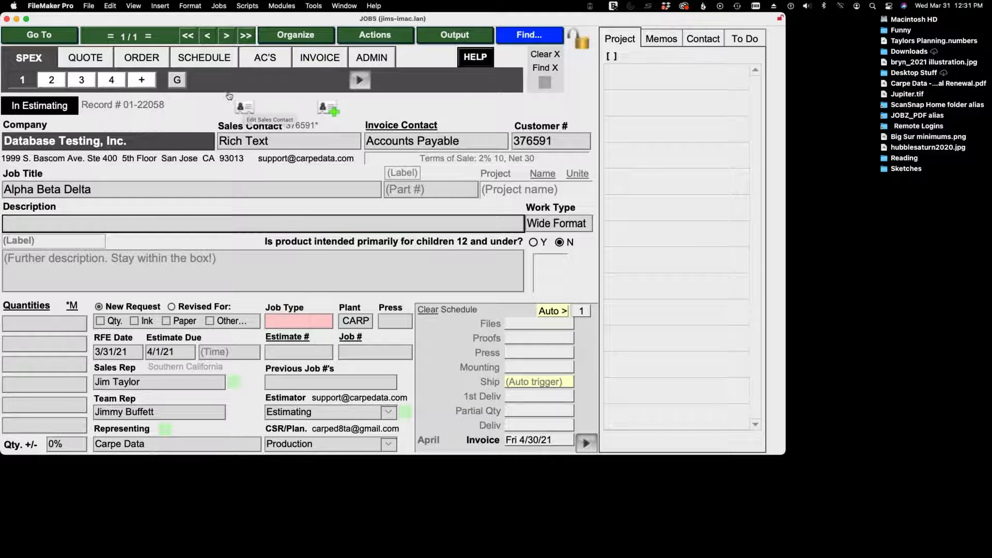
Step: Open the job's sales contact record and compare its job list sorted by job title and by invoice month and year
left_click(245, 109)
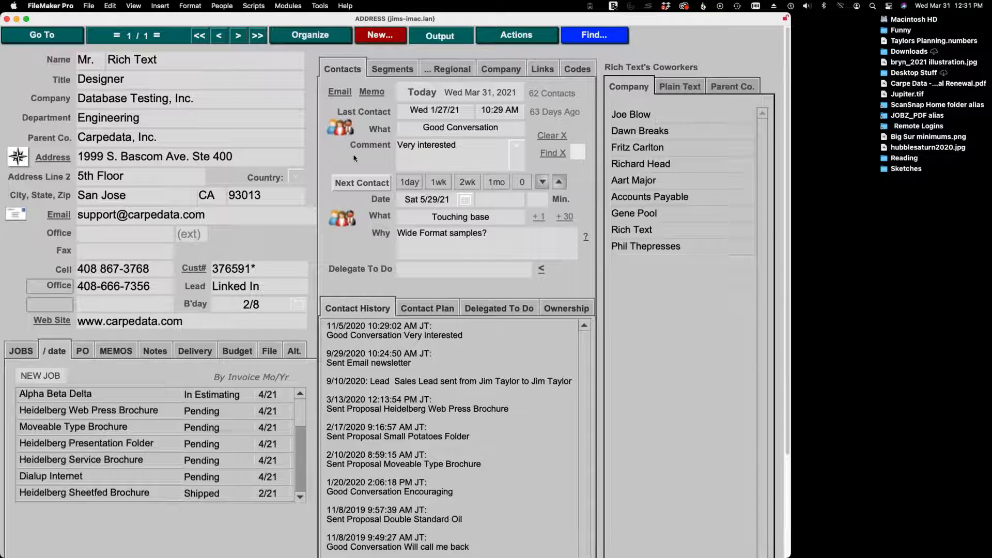
left_click(22, 350)
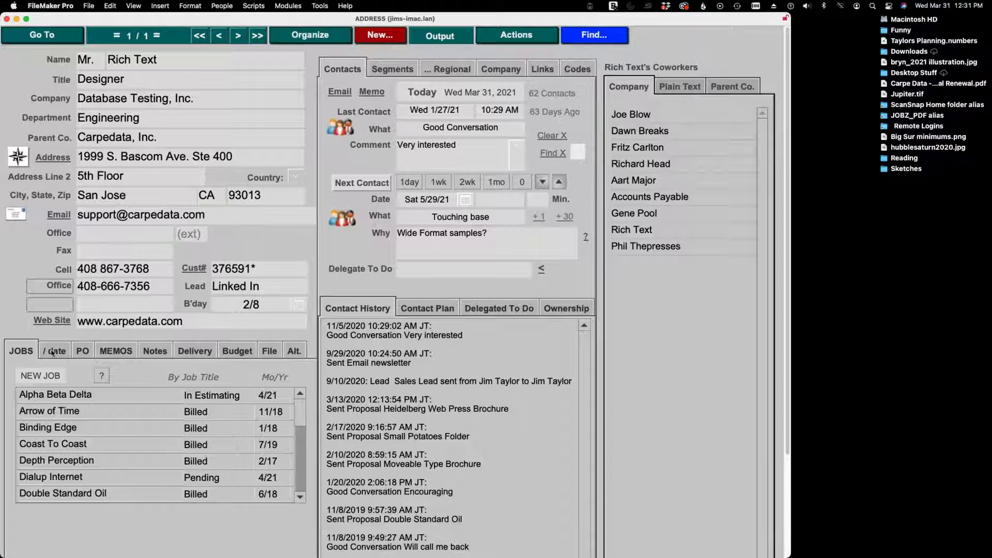
left_click(46, 352)
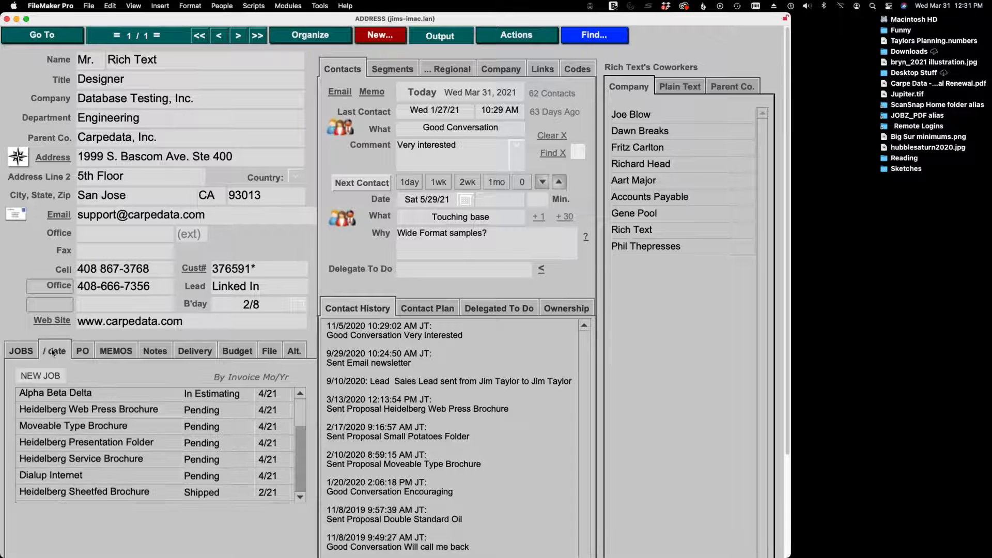
left_click(25, 352)
left_click(53, 353)
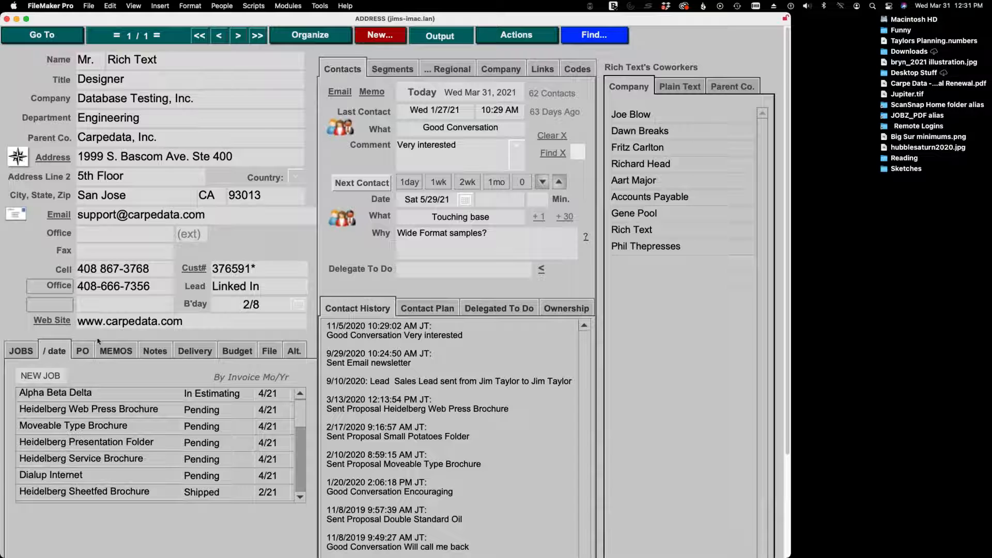
Step: Look over the contact's notes and the delivery note that flows into job delivery instructions
left_click(155, 353)
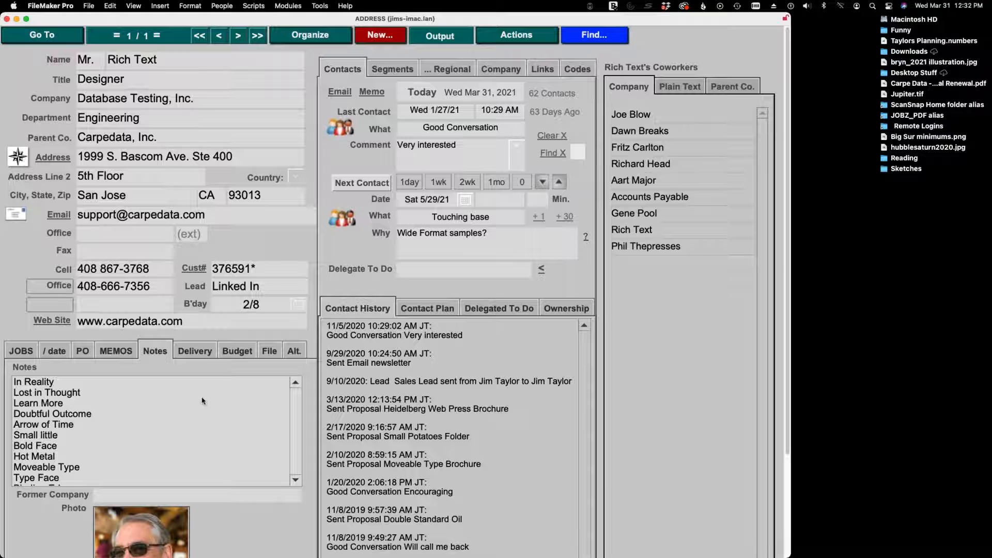
left_click(202, 353)
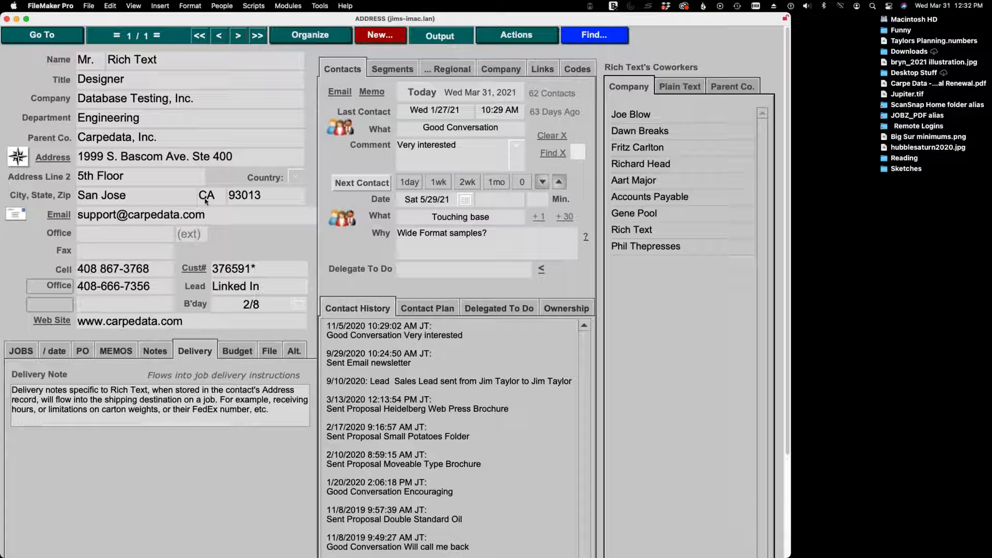
left_click(166, 64)
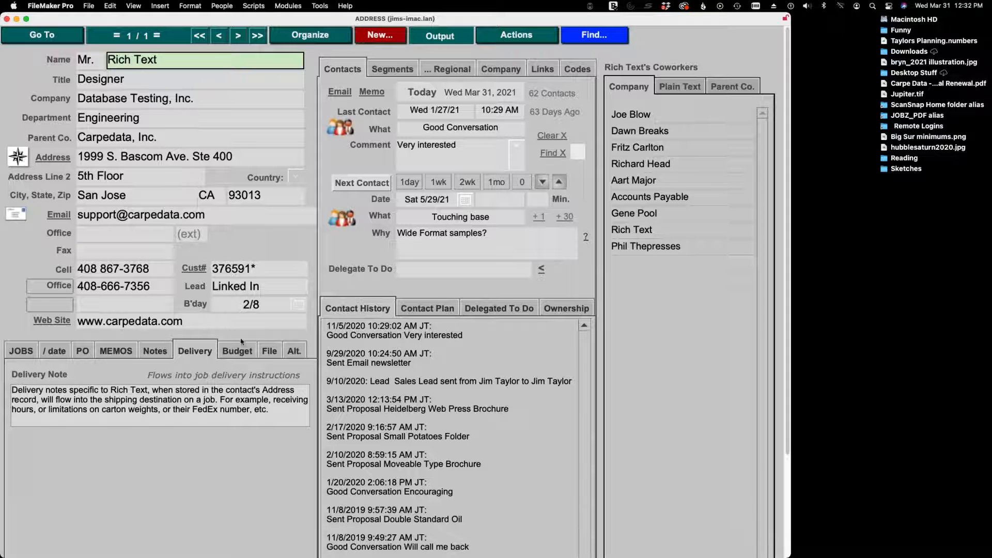
left_click(276, 411)
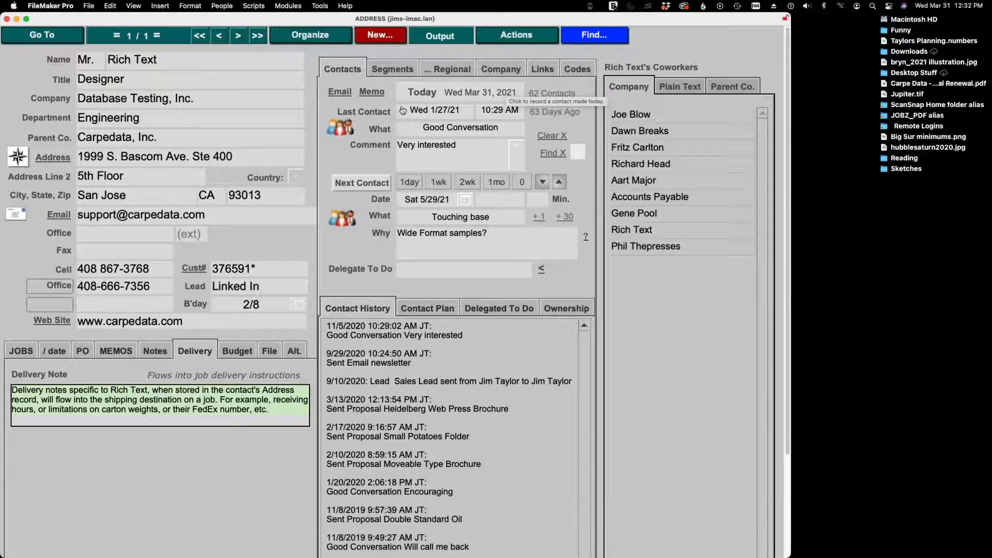
Step: Record a contact made today as Exchanged Email with the comment Will let us quote
left_click(429, 92)
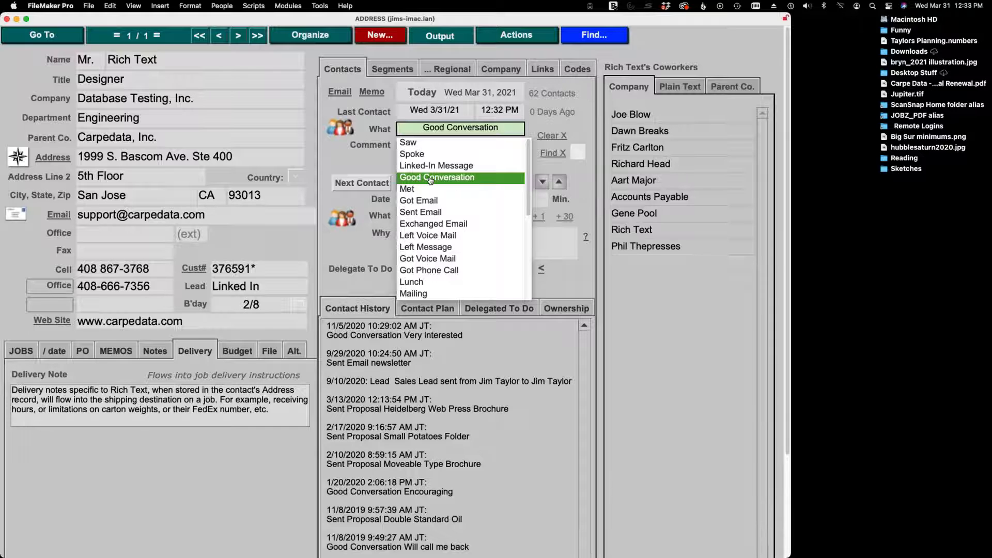
left_click(434, 223)
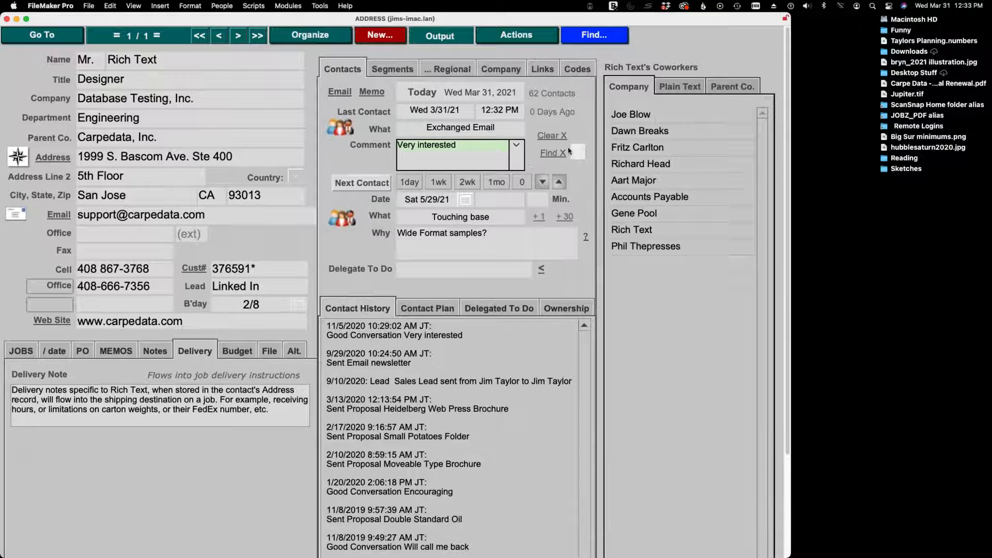
left_click(516, 147)
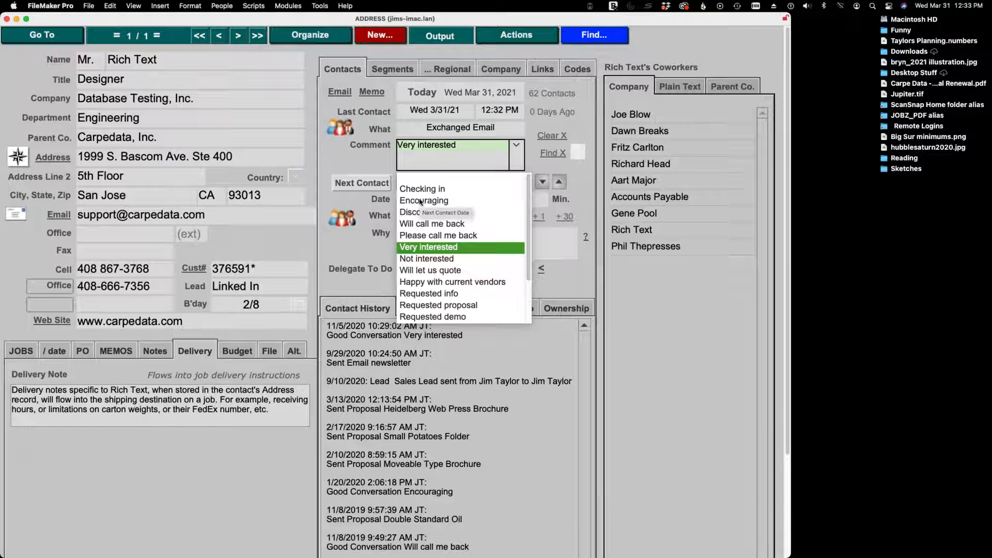
left_click(425, 271)
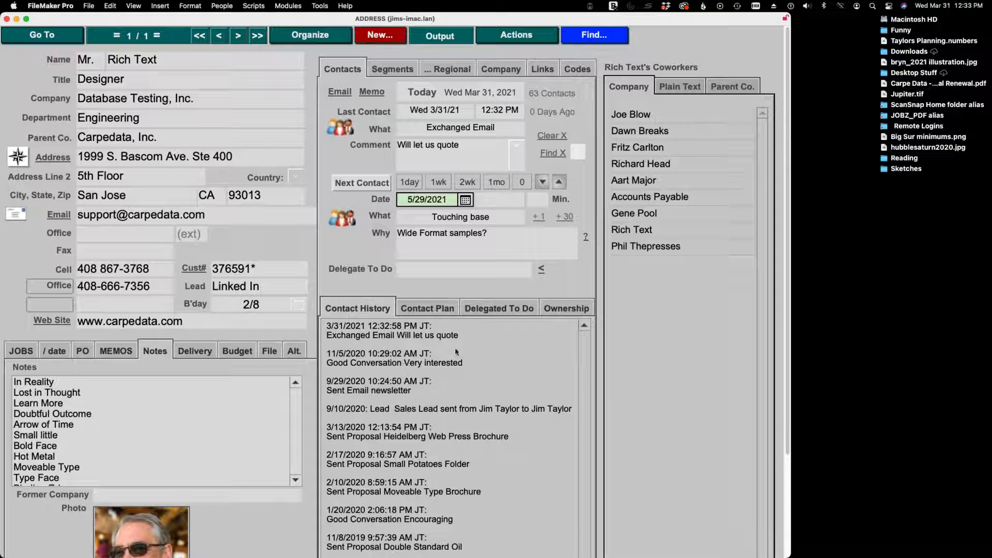
Step: Look through the contact history, including the newest entry and the Heidelberg Web Press Brochure proposal entry
left_click(467, 338)
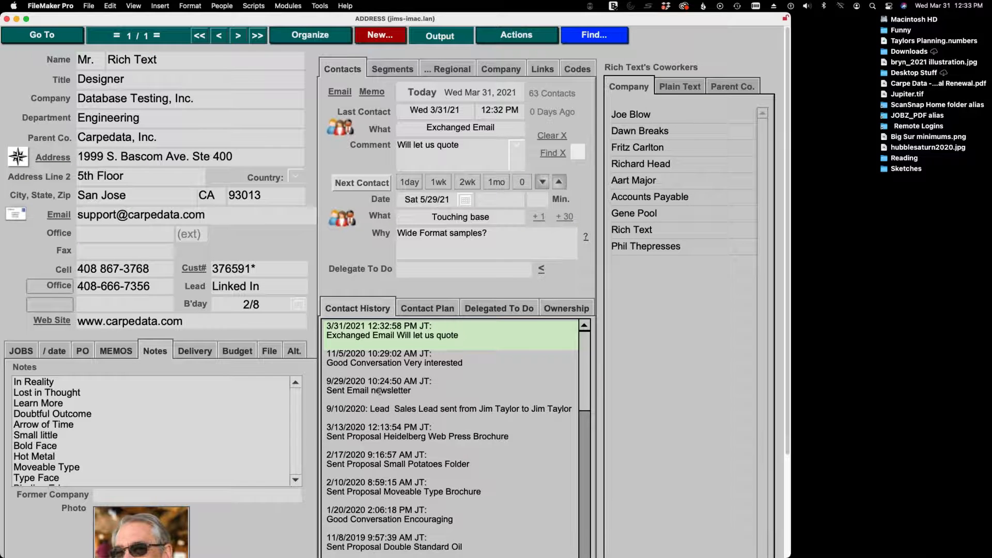
scroll(376, 396, "down", 1)
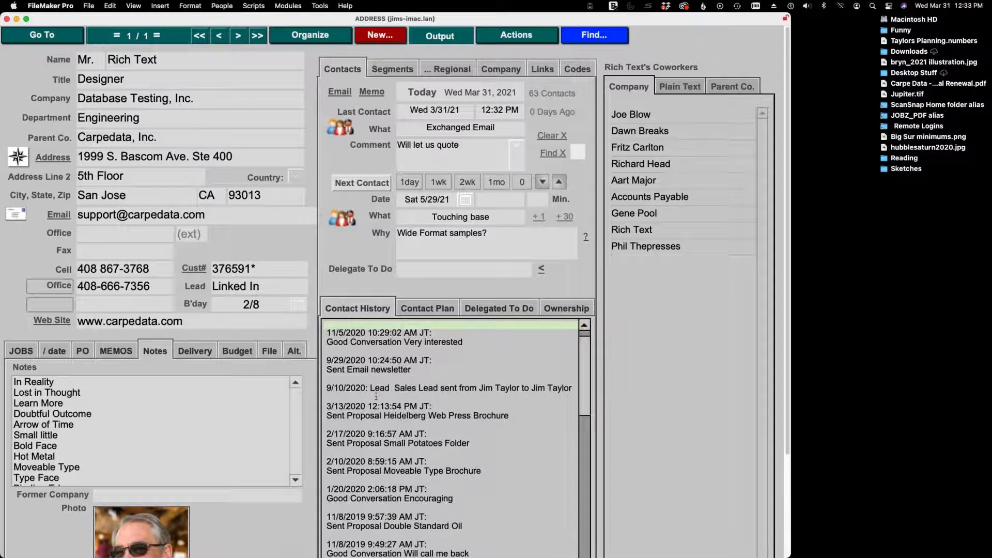
double_click(414, 415)
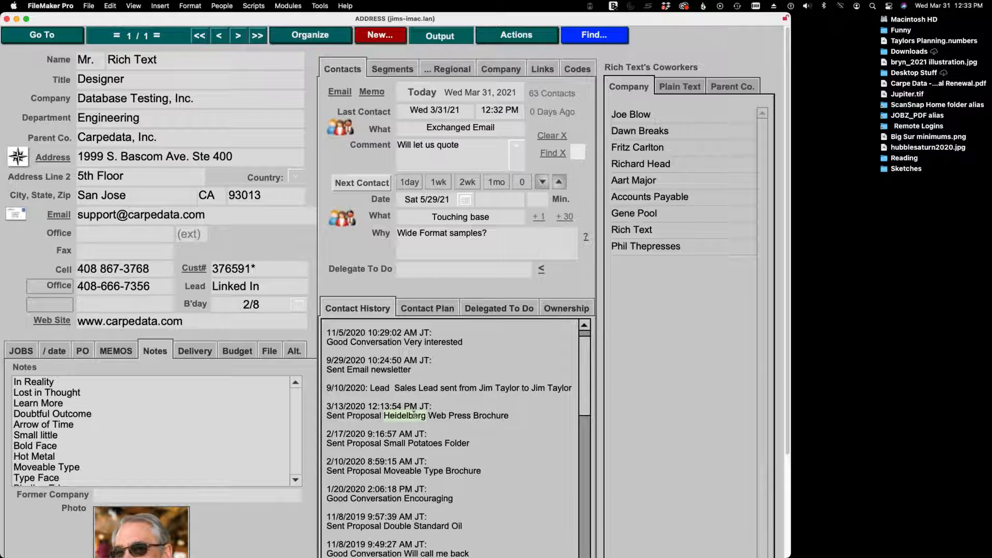
left_click(414, 415)
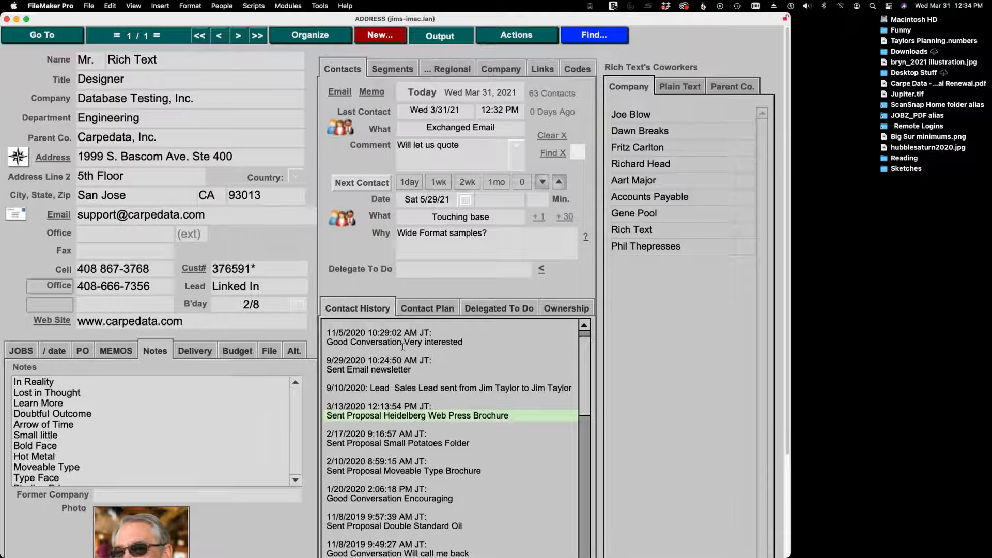
scroll(405, 377, "down", 5)
scroll(411, 410, "up", 5)
scroll(411, 410, "up", 1)
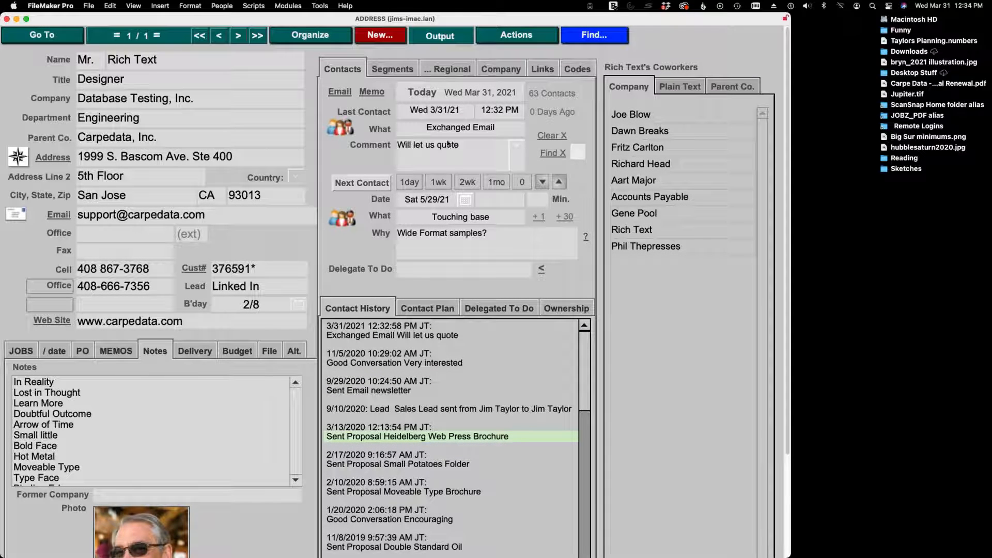
Step: Schedule the next contact one month ahead, on 4/30/21, with Checking in as its activity
left_click(495, 183)
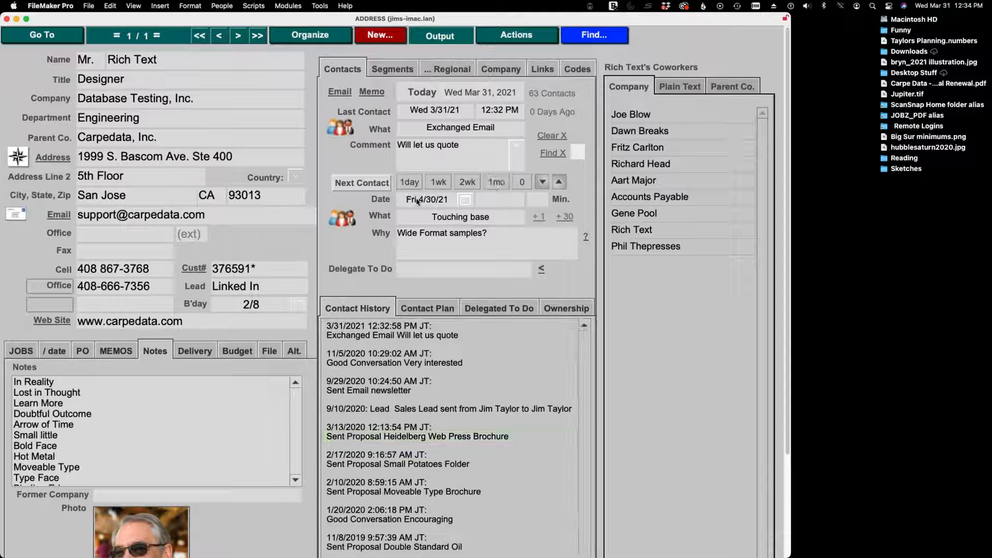
left_click(452, 217)
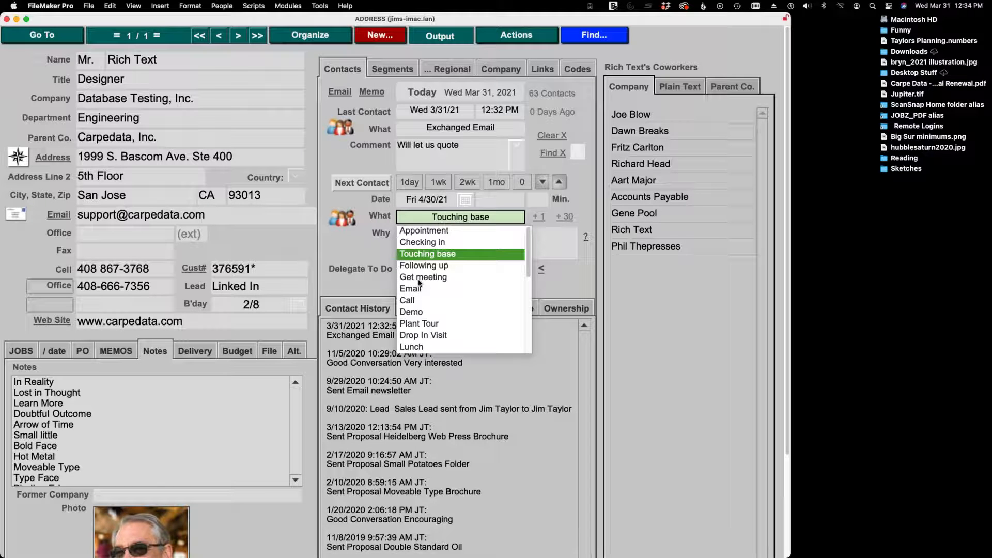
left_click(424, 244)
left_click(425, 244)
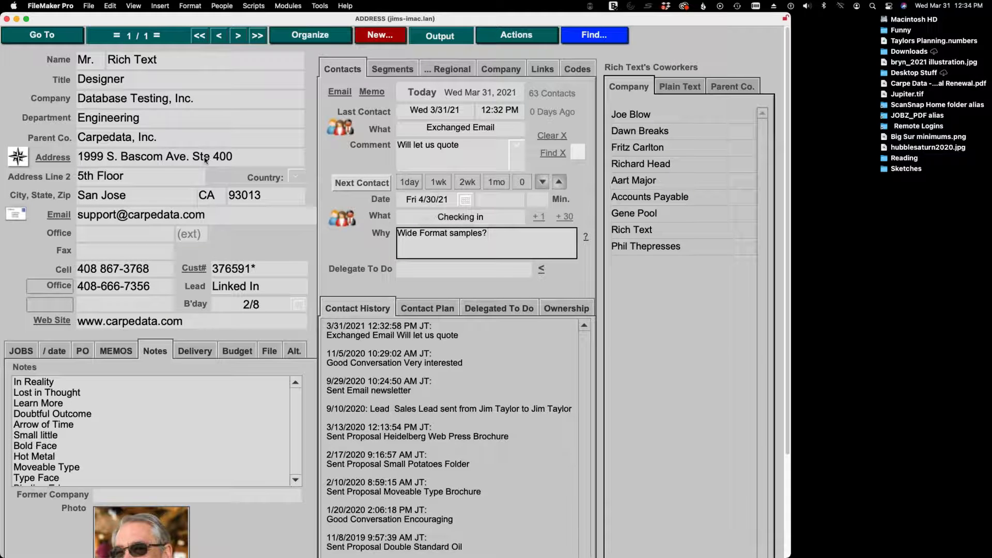
Step: Examine the contact's segments, including the category and vertical choices and the territory and company type fields
left_click(388, 71)
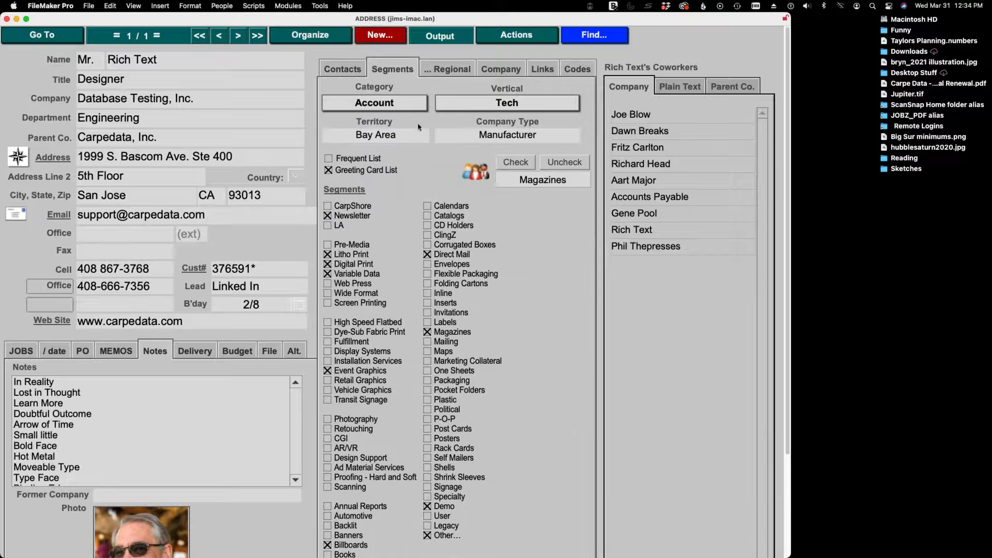
left_click(402, 104)
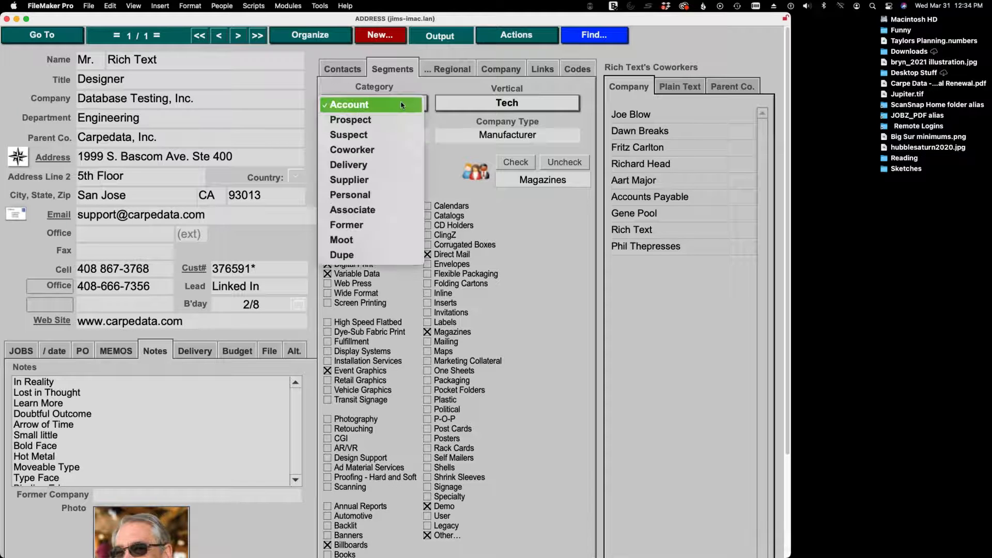
left_click(391, 121)
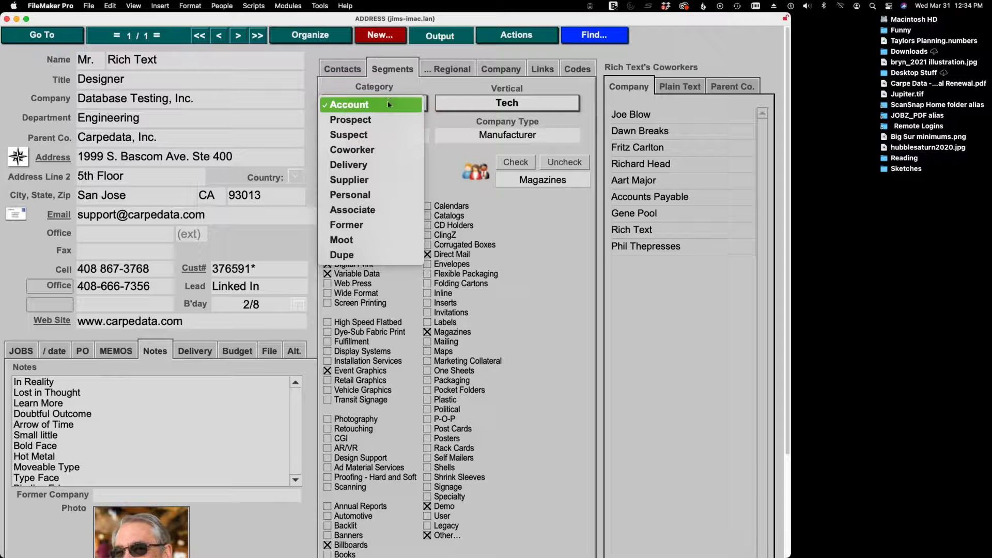
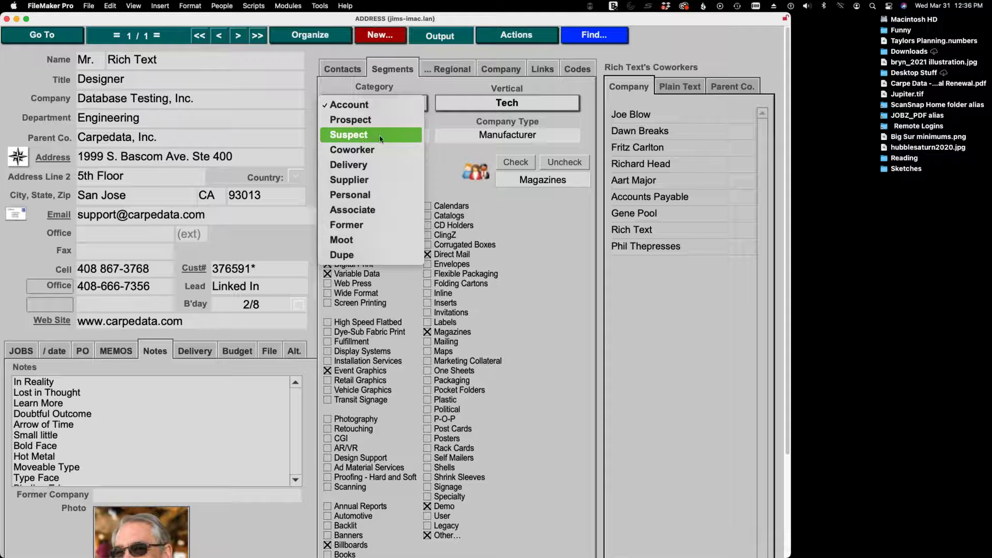
left_click(440, 134)
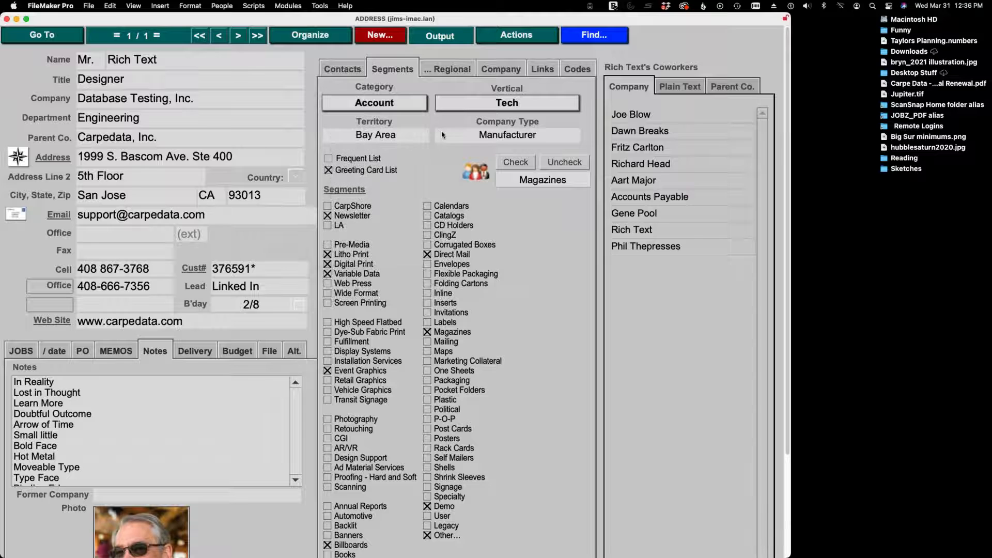
left_click(490, 101)
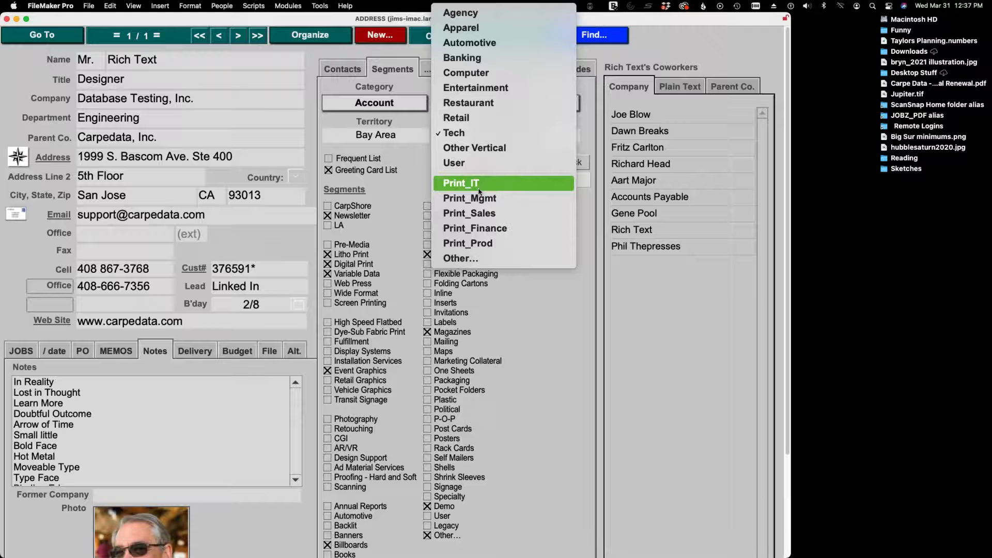
left_click(197, 409)
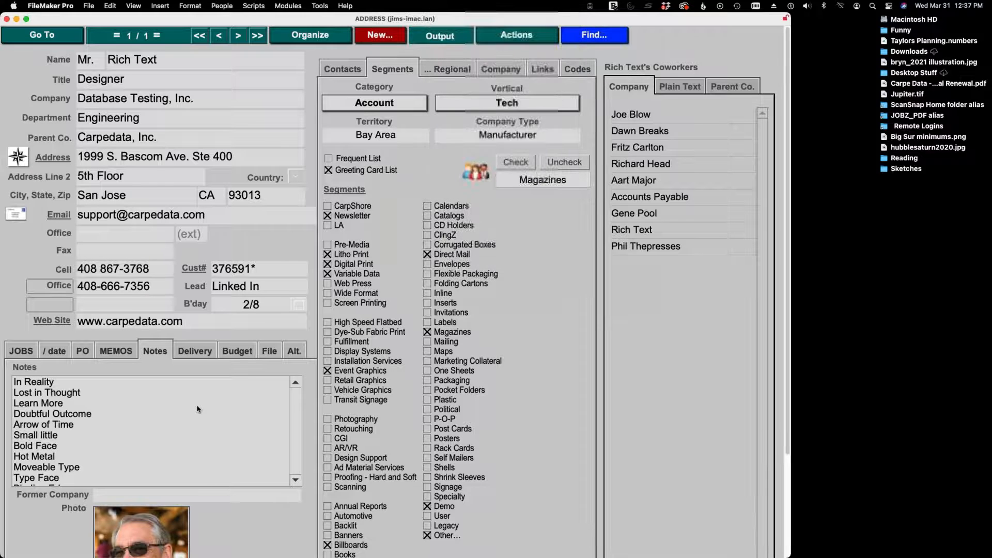
left_click(414, 134)
left_click(530, 133)
left_click(530, 133)
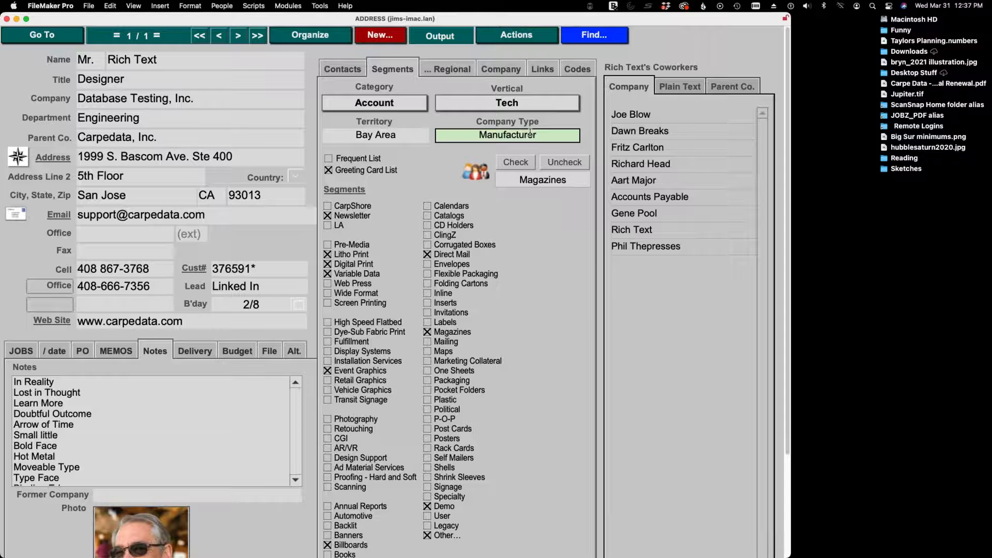
Step: Set the contact's company type to IT Consulting and its category to Prospect
left_click(530, 133)
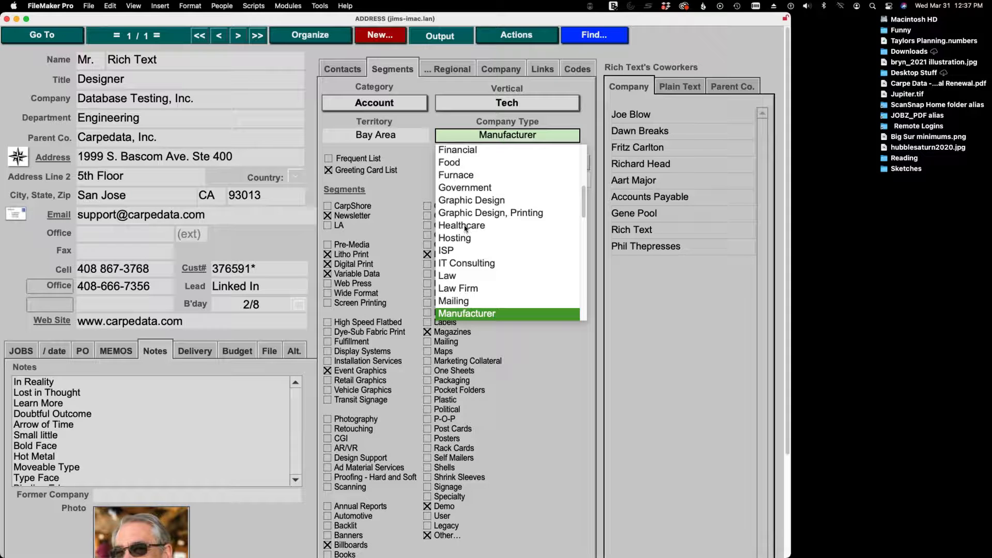
left_click(467, 263)
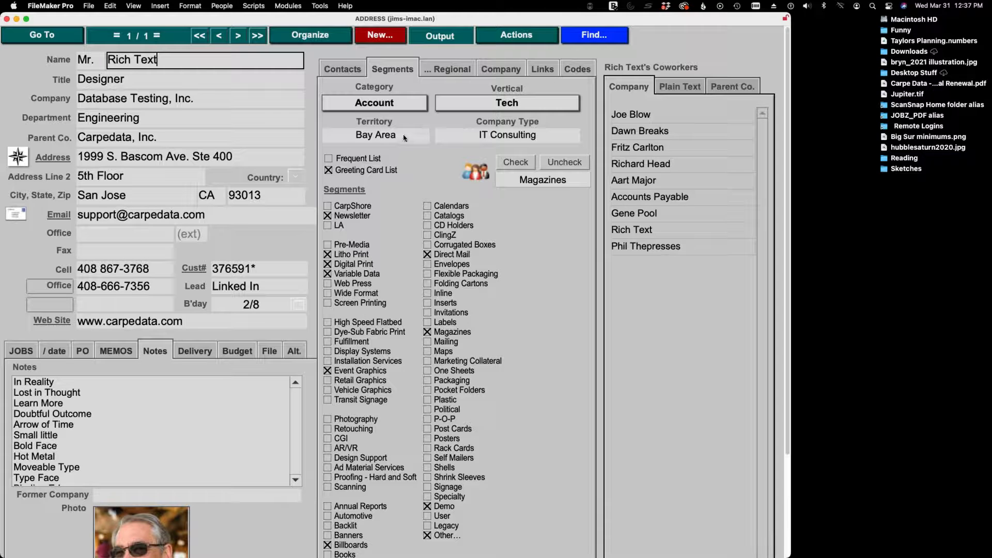
left_click(393, 109)
left_click(362, 119)
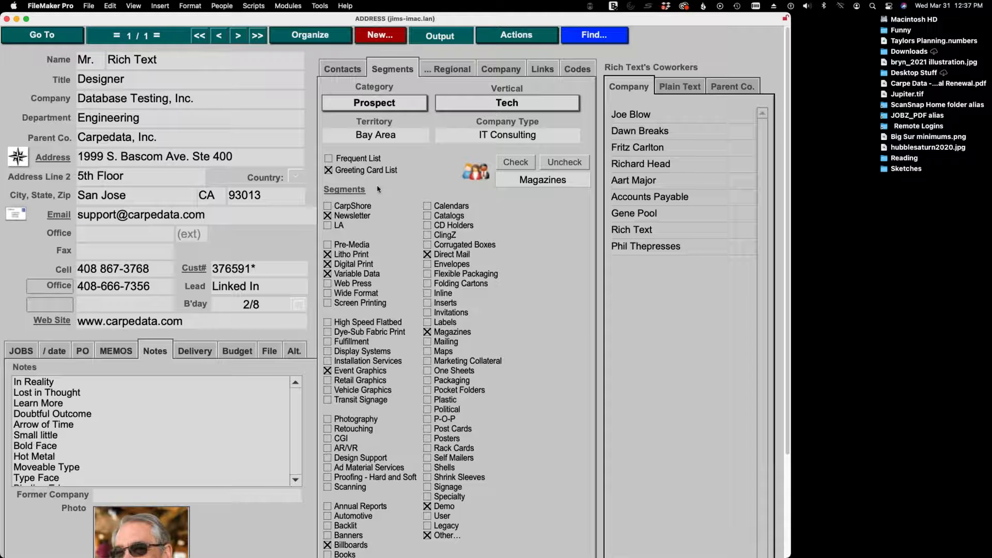
Step: Mark the contact for the Frequent List, and toggle its Greeting Card List mark off and back on
left_click(329, 159)
left_click(412, 135)
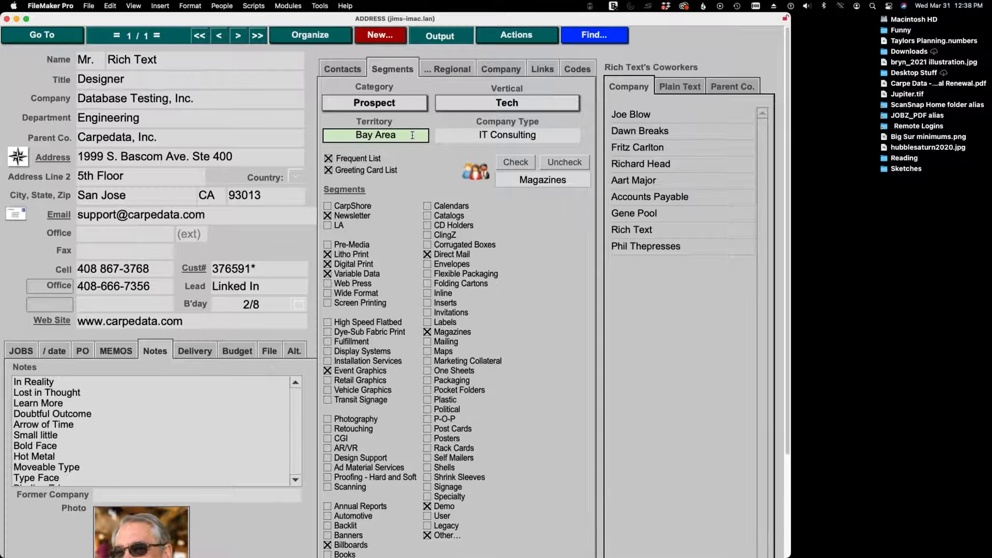
left_click(328, 170)
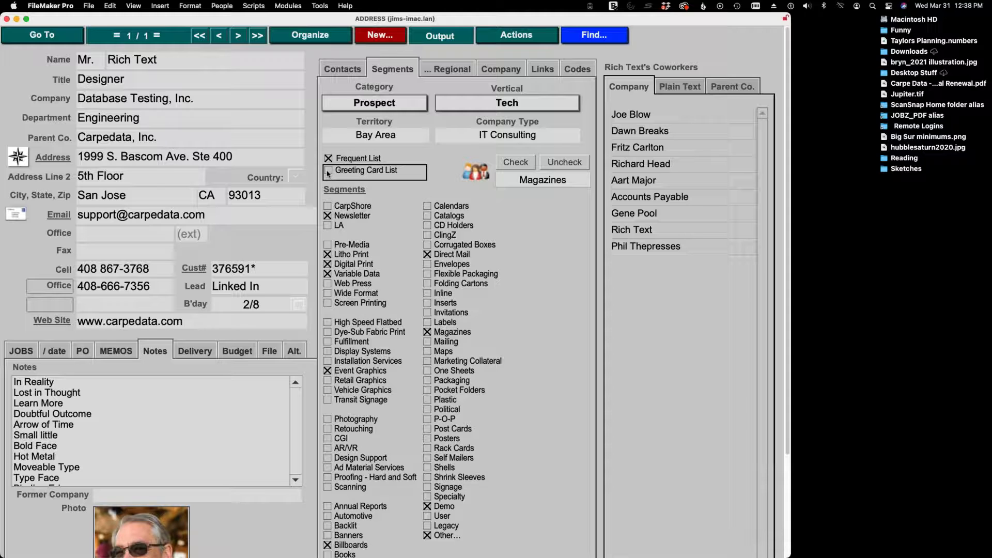
left_click(327, 171)
Step: Find all people whose segments include Digital Print
left_click(604, 36)
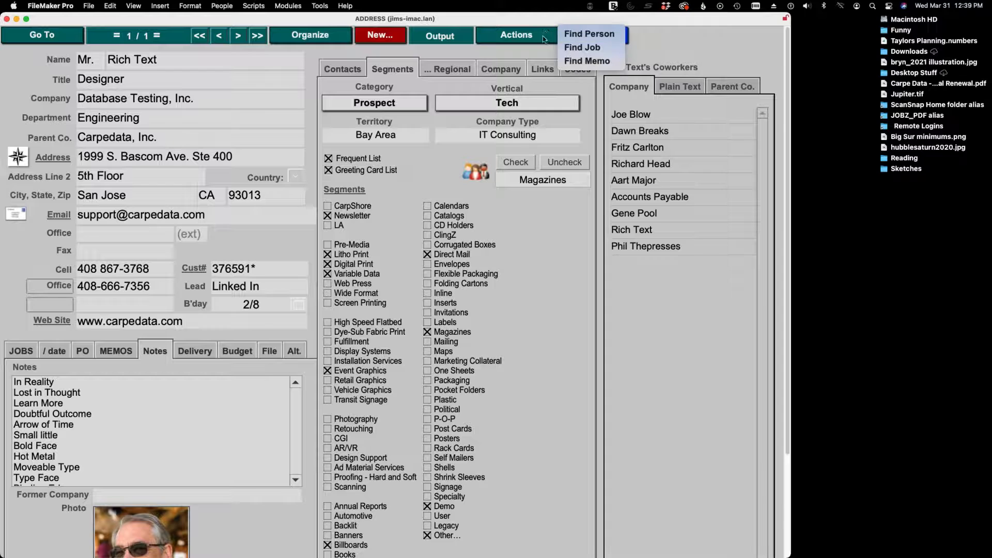
left_click(569, 18)
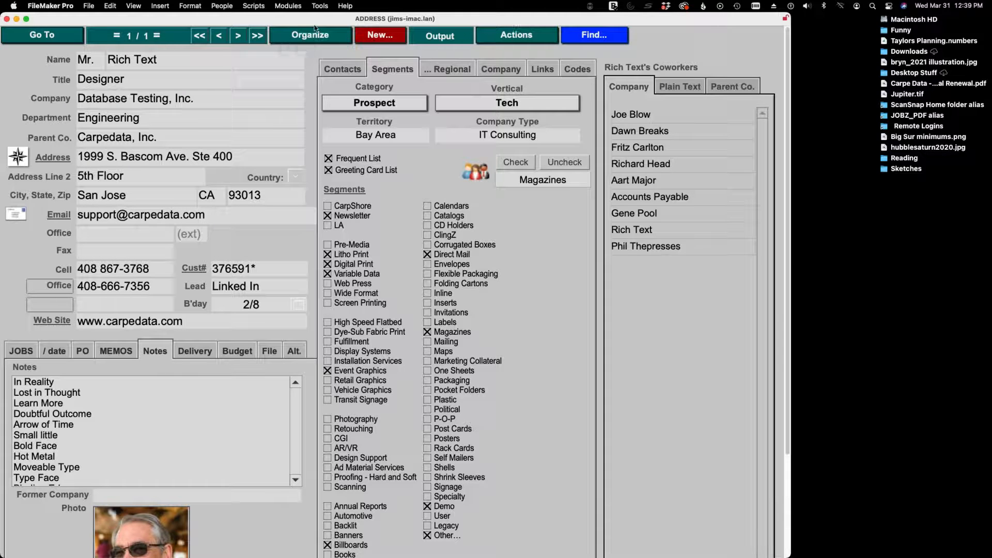
left_click(594, 34)
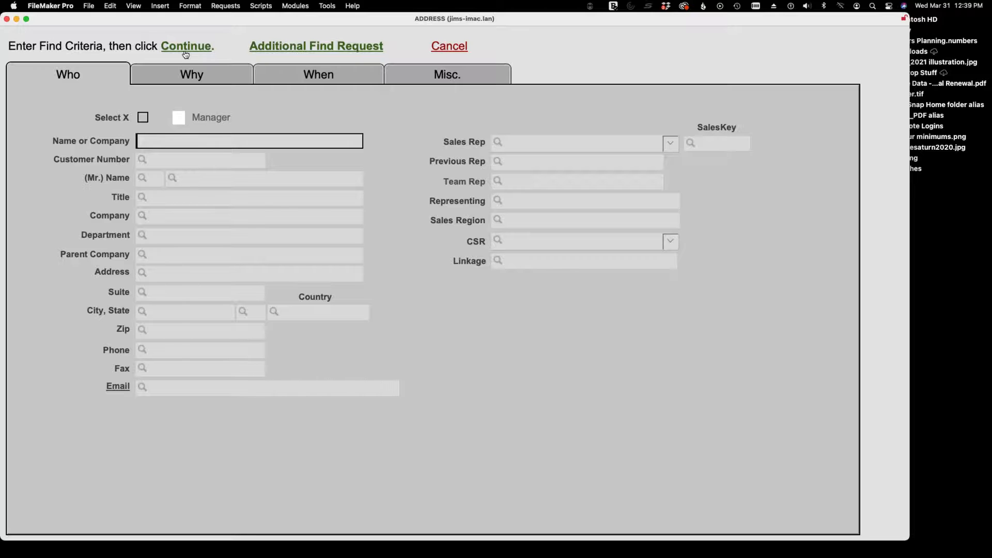
left_click(224, 80)
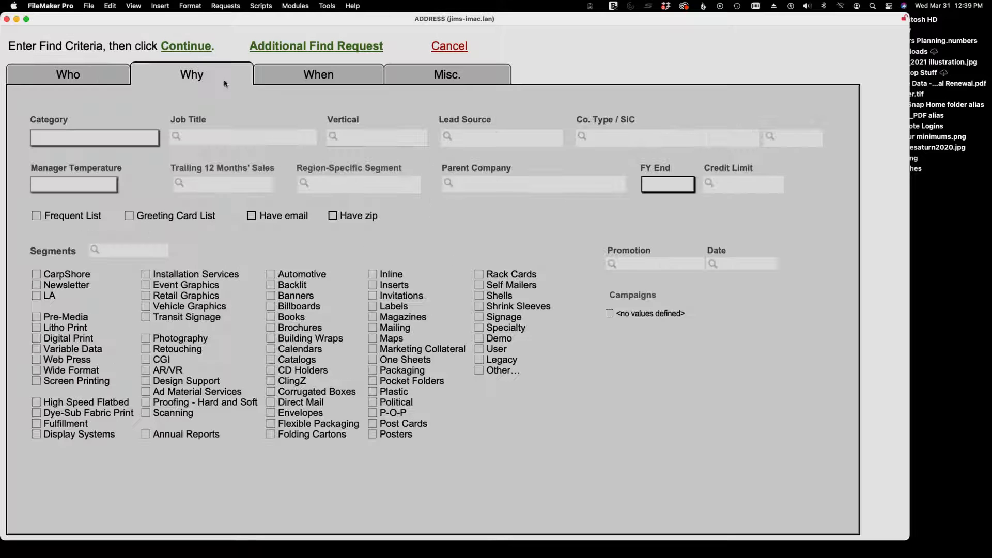
left_click(36, 339)
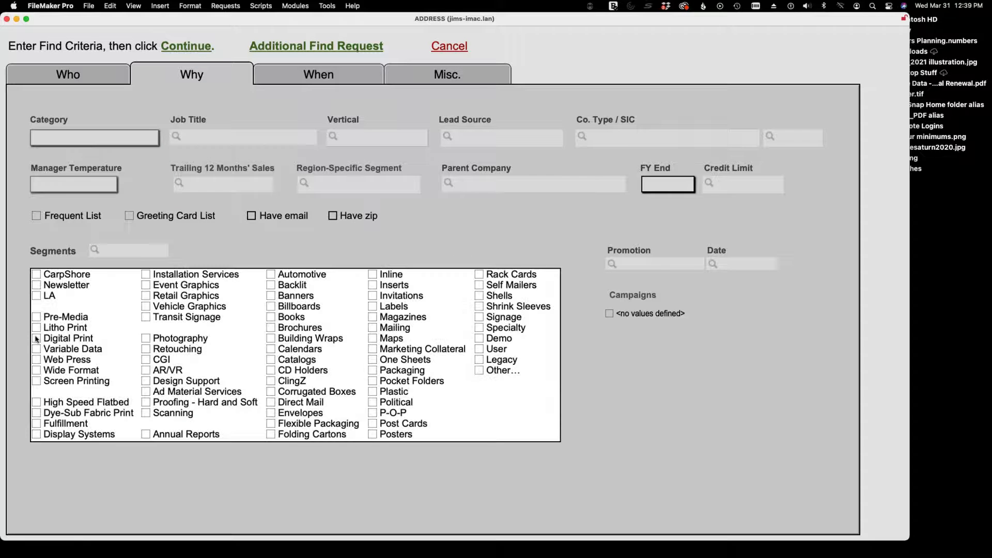
left_click(36, 339)
left_click(189, 48)
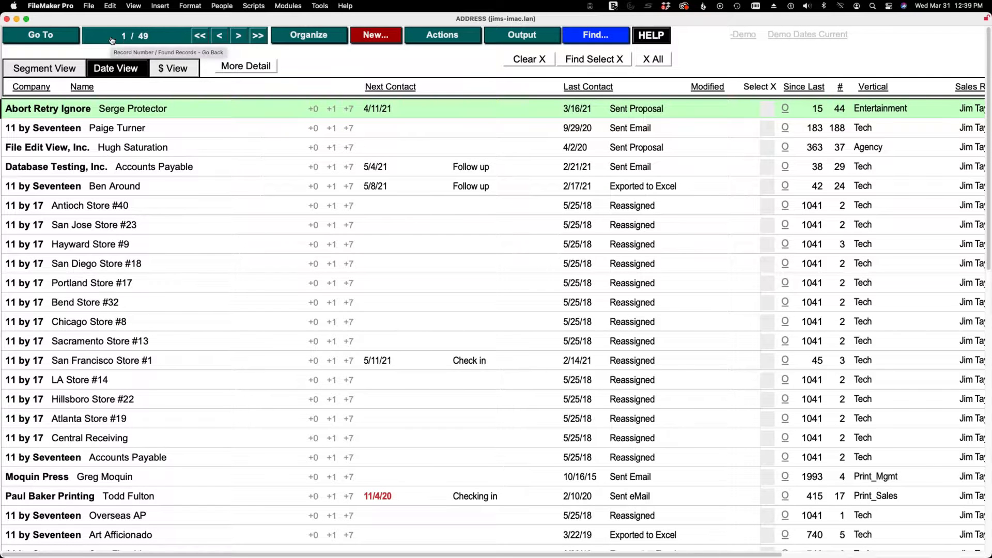
Step: Move one by one through the first dozen records of the found contact list
left_click(237, 36)
left_click(237, 36)
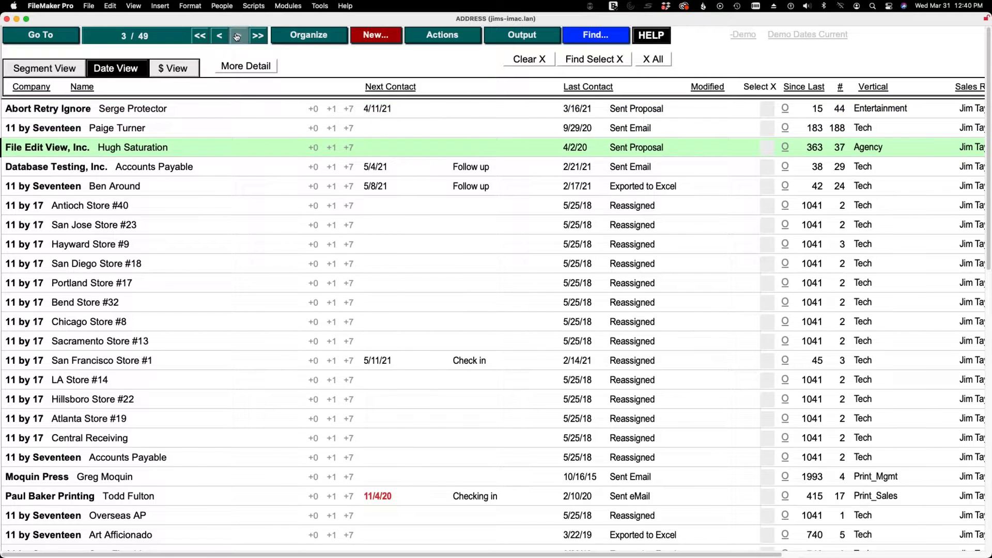
left_click(237, 36)
left_click(237, 36)
left_click(237, 36)
left_click(238, 36)
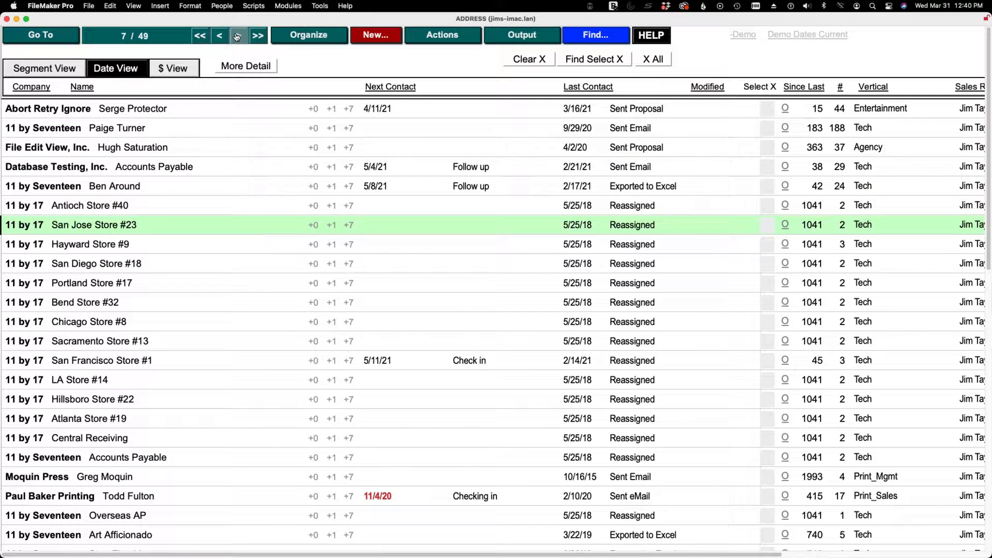
left_click(238, 37)
left_click(237, 36)
left_click(237, 36)
left_click(237, 36)
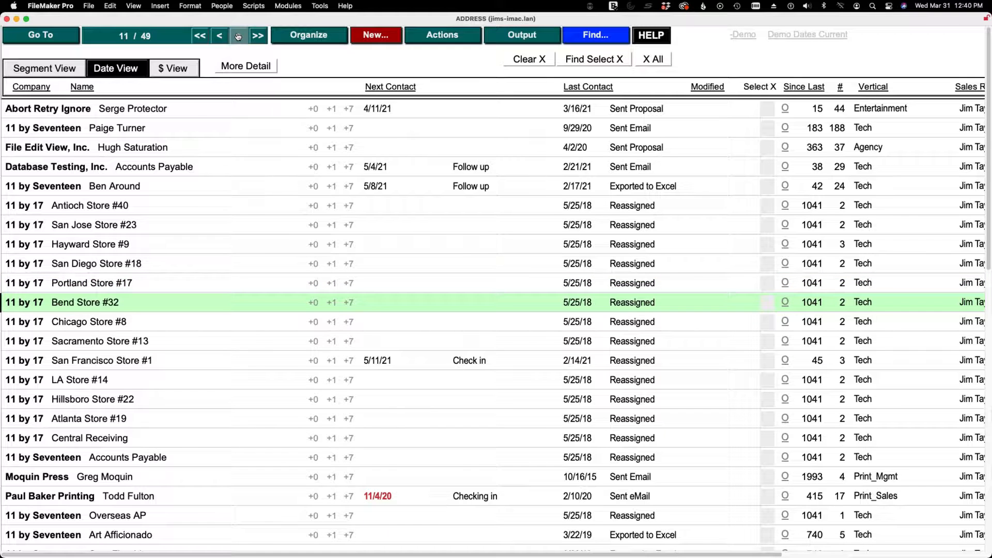
left_click(238, 36)
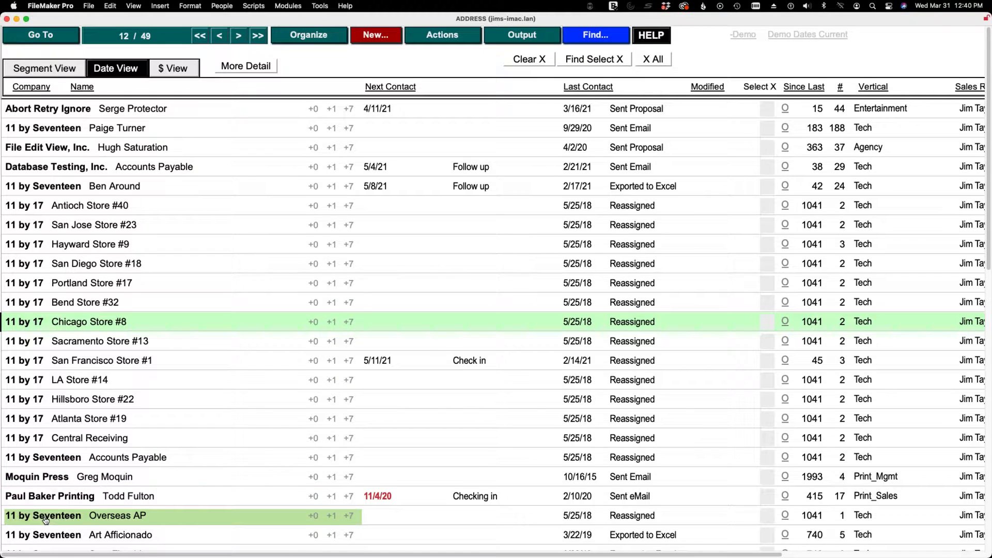
Step: Open the 11 by Seventeen contact with the 5/23/21 follow-up and view its segments
scroll(45, 520, "down", 5)
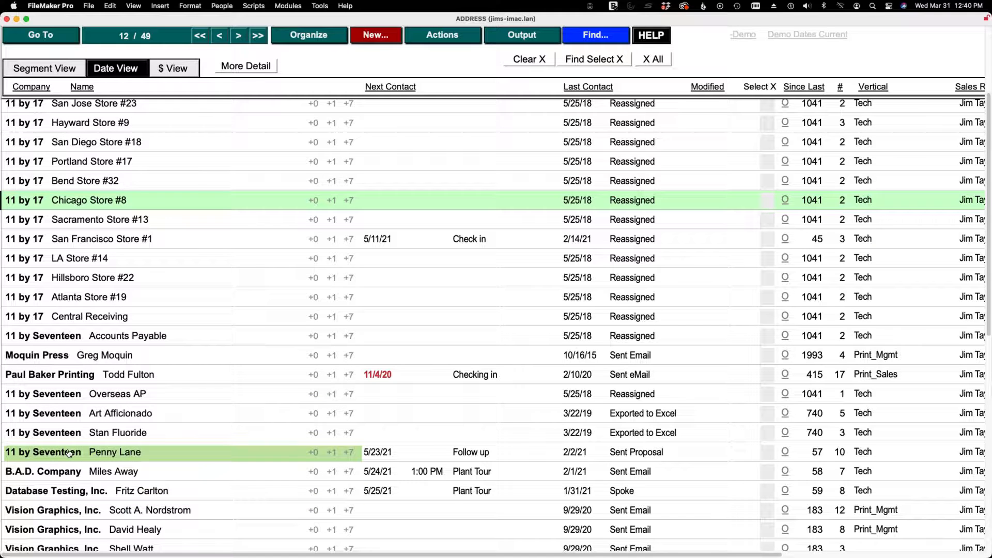
left_click(69, 453)
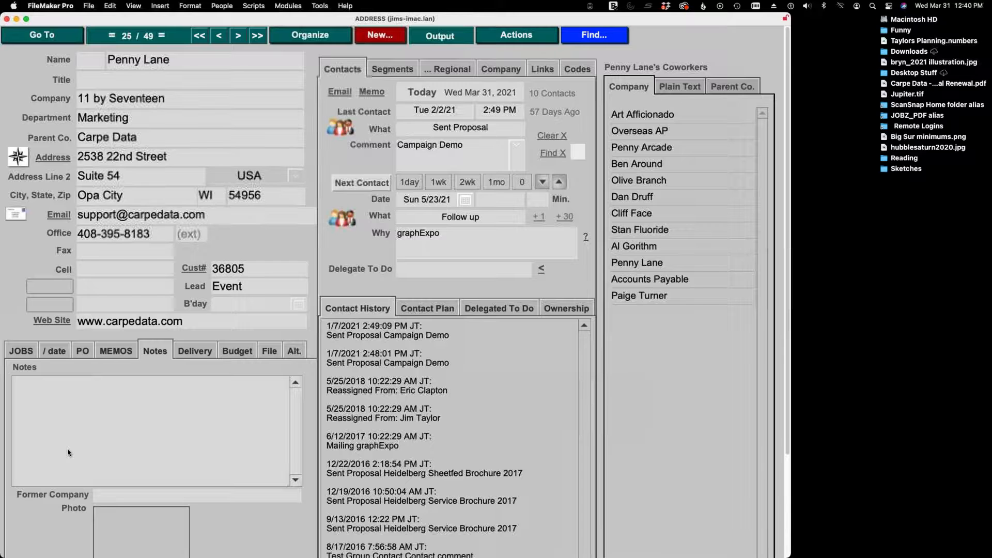
left_click(385, 70)
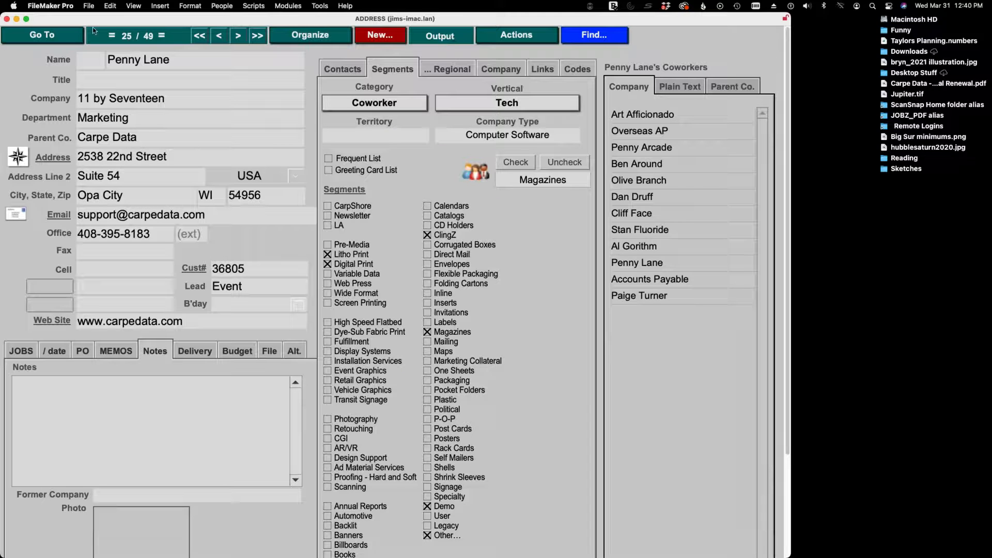
Step: Open the output options for the found contacts and check the export format choices without exporting
left_click(445, 36)
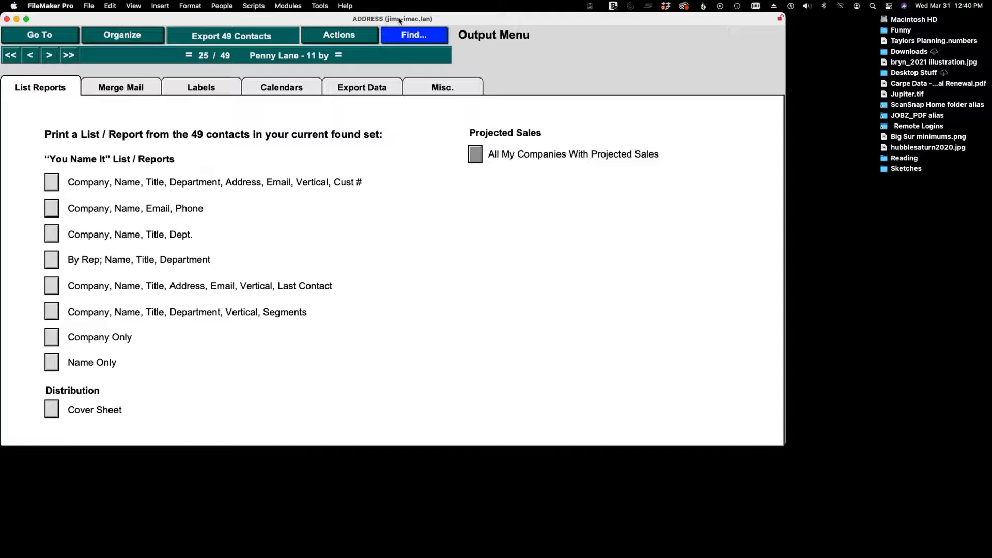
left_click(239, 37)
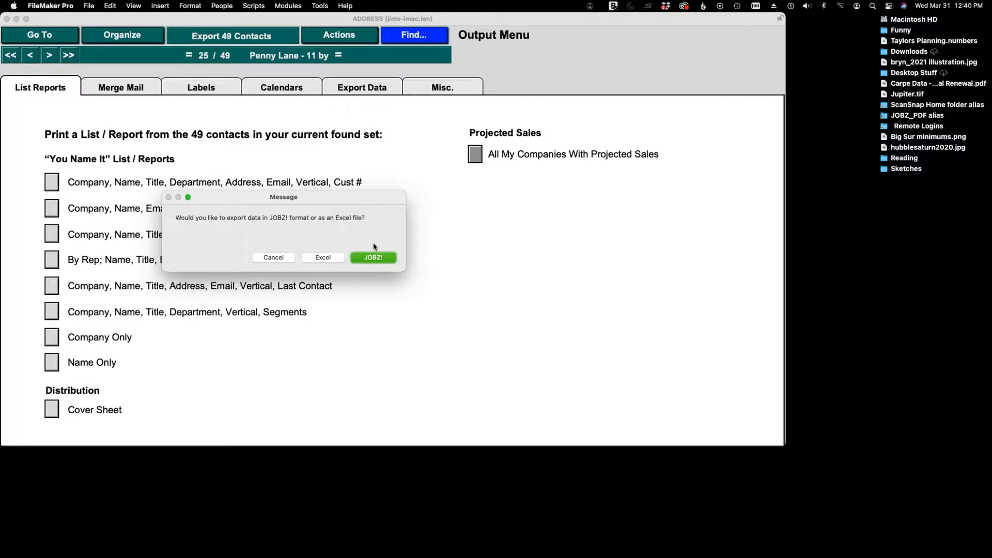
left_click(269, 257)
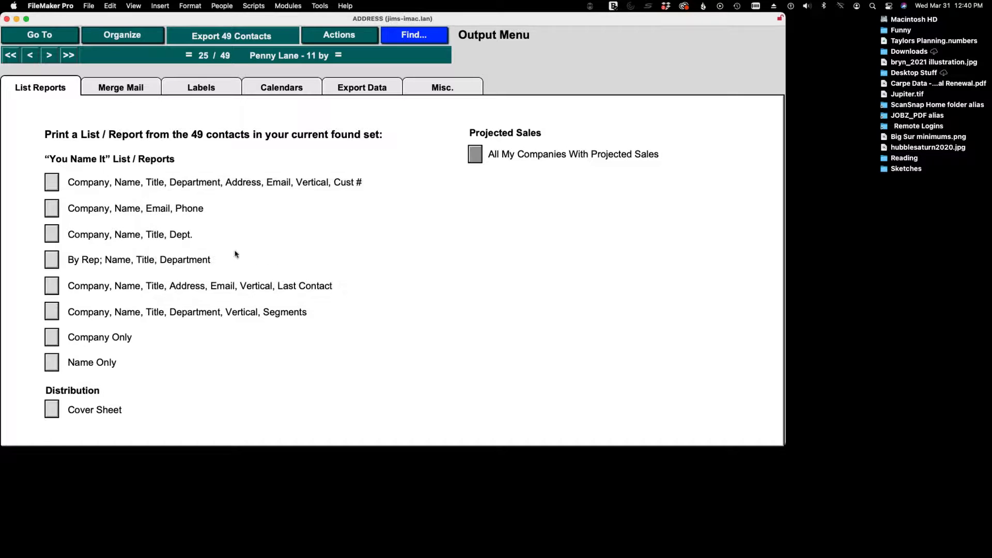
Step: Preview the Company, Name, Title, Department, Address, Email, Vertical, Cust # report with the title Digital Print, and leave it without printing or saving a PDF
left_click(52, 183)
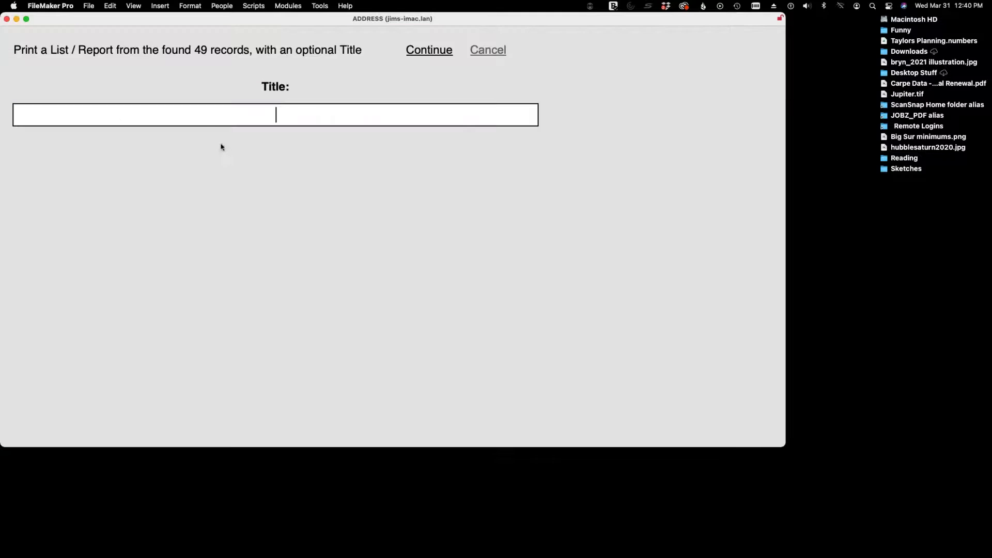
type("Digital Print")
left_click(443, 50)
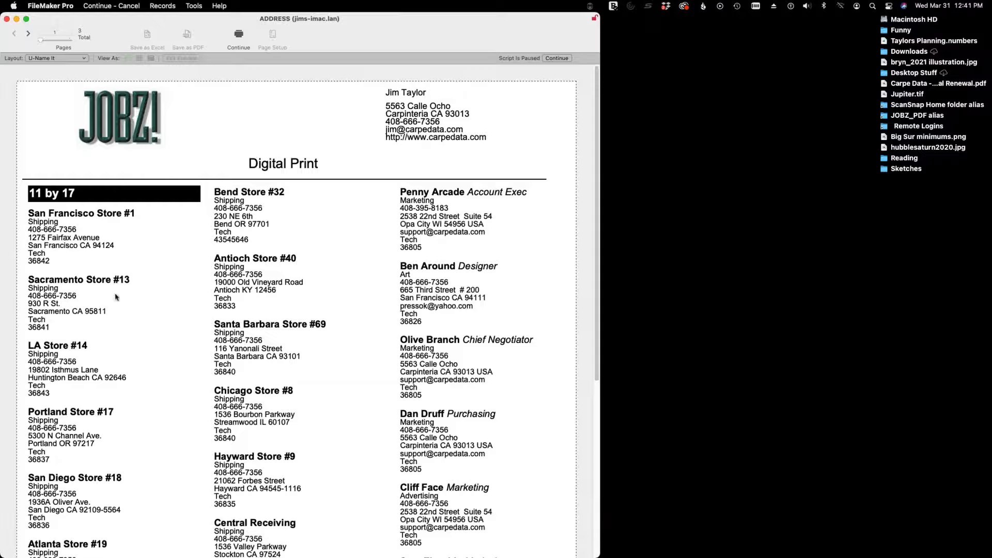
left_click(563, 59)
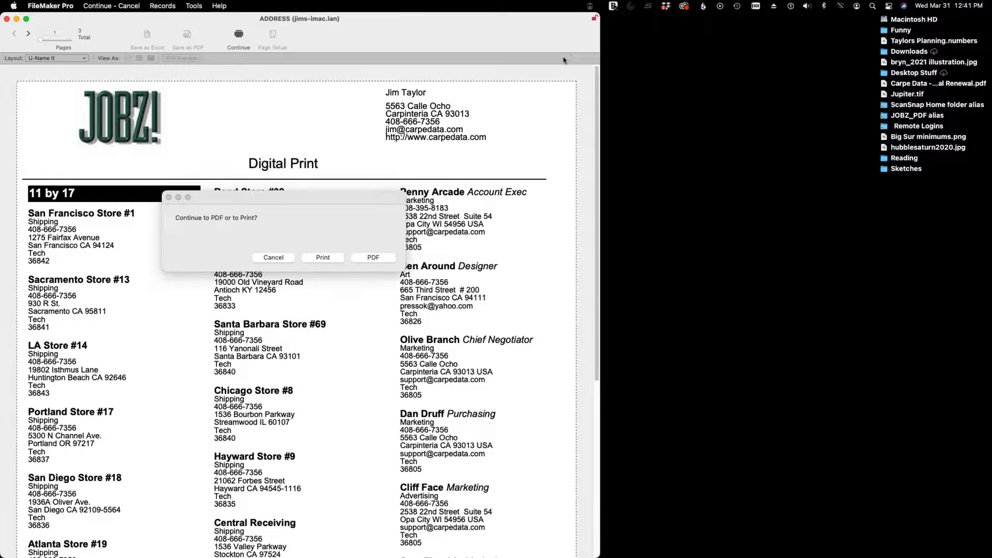
left_click(268, 259)
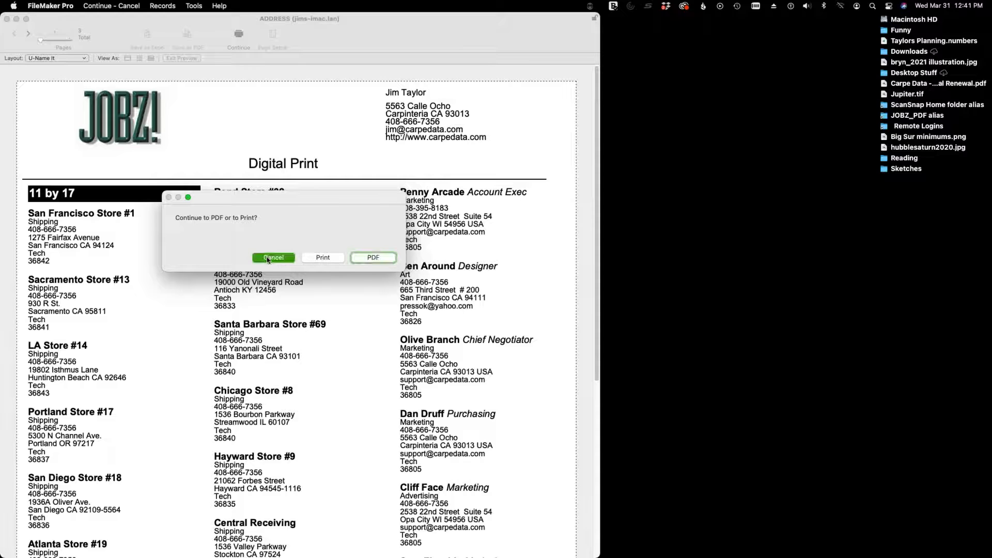
Step: Open the eMail Merge Screen for the found contacts and look at the Send Merge Email option
left_click(128, 88)
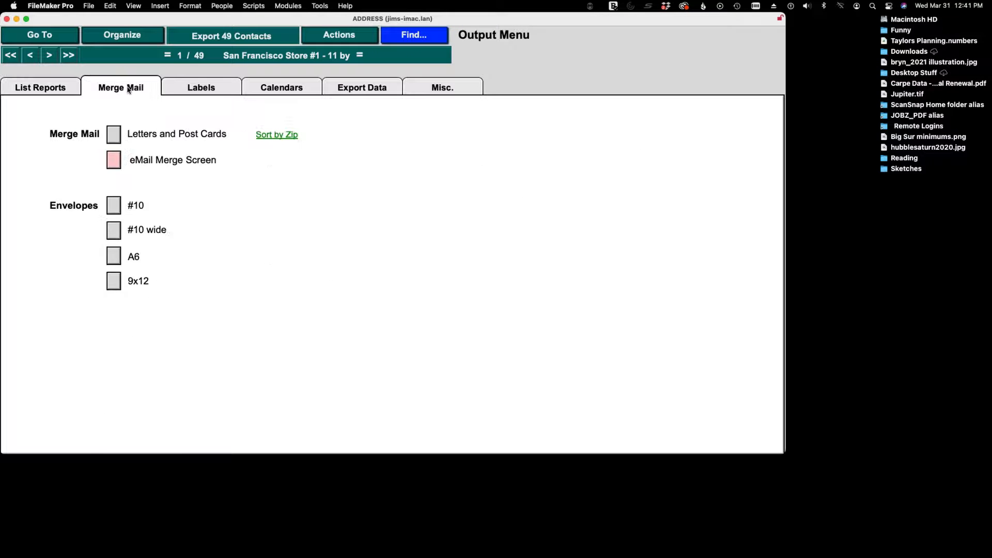
left_click(113, 160)
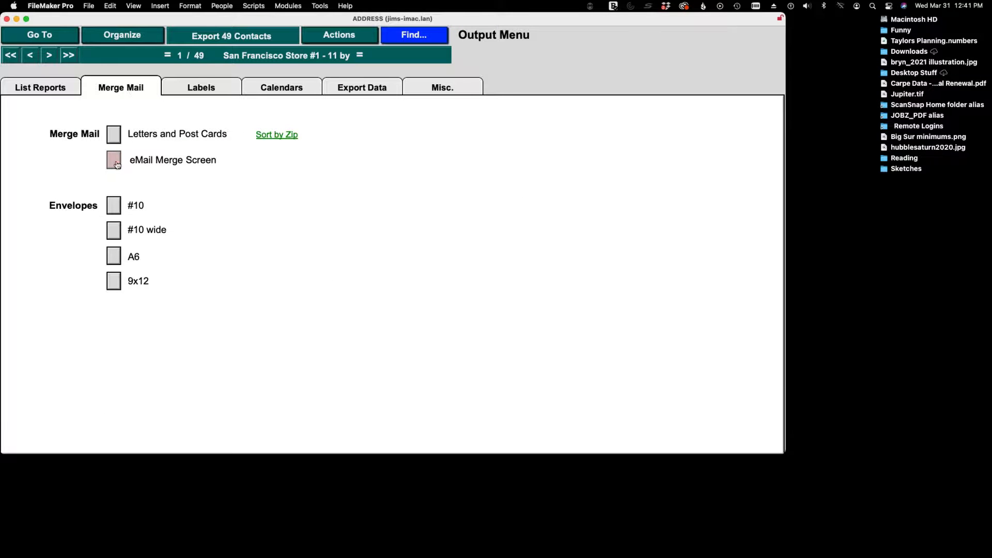
left_click(206, 269)
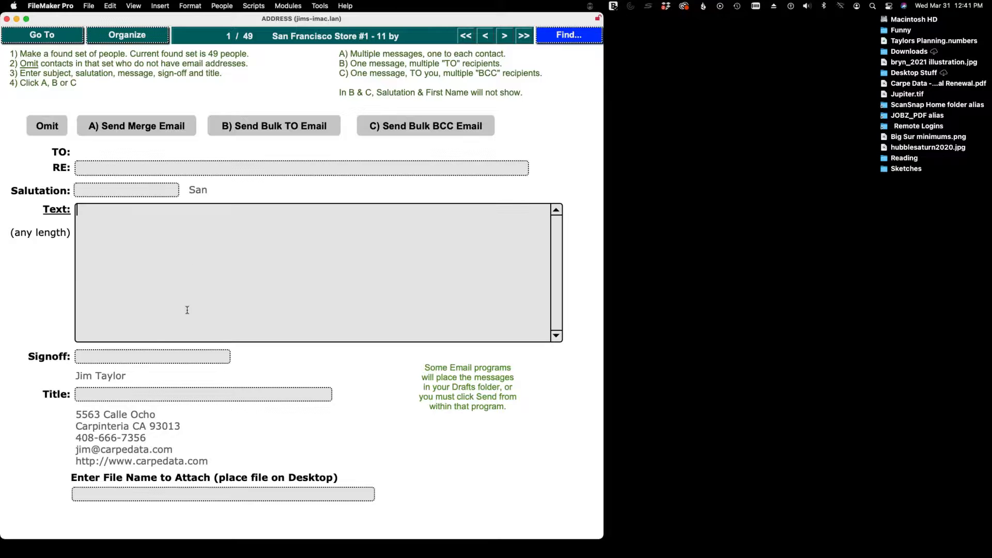
left_click(135, 128)
left_click(142, 264)
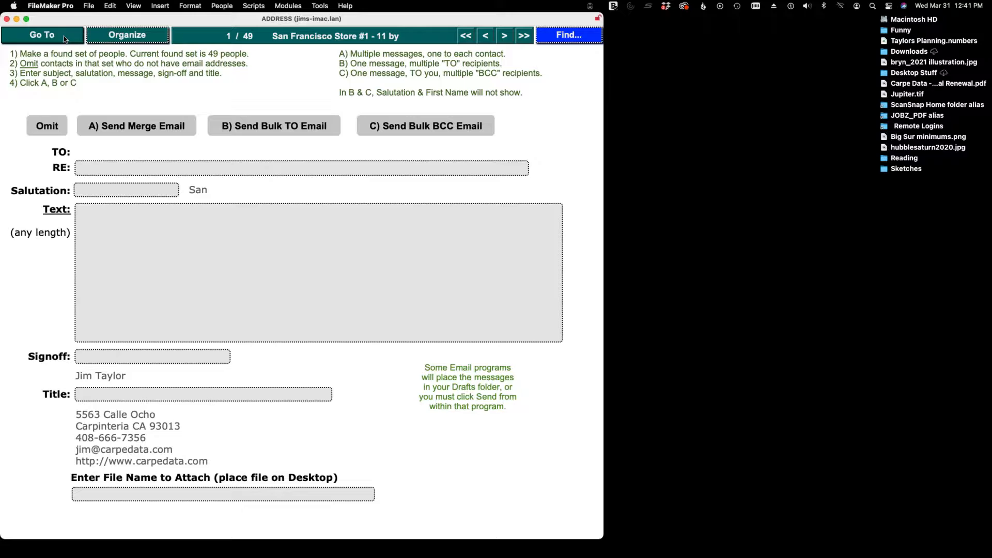
Step: Return to the Address output options and look through the Labels, Export Data and Misc. choices
left_click(64, 37)
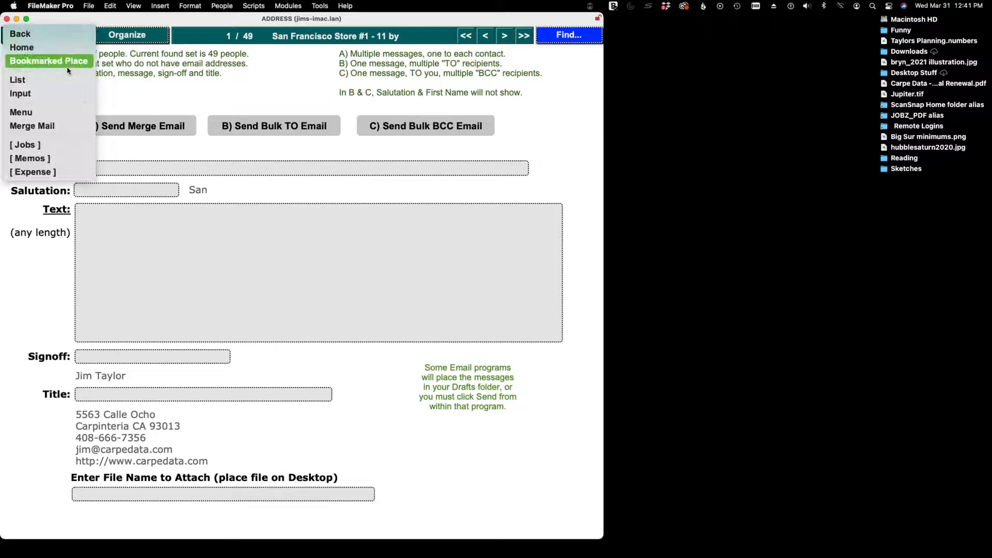
left_click(68, 108)
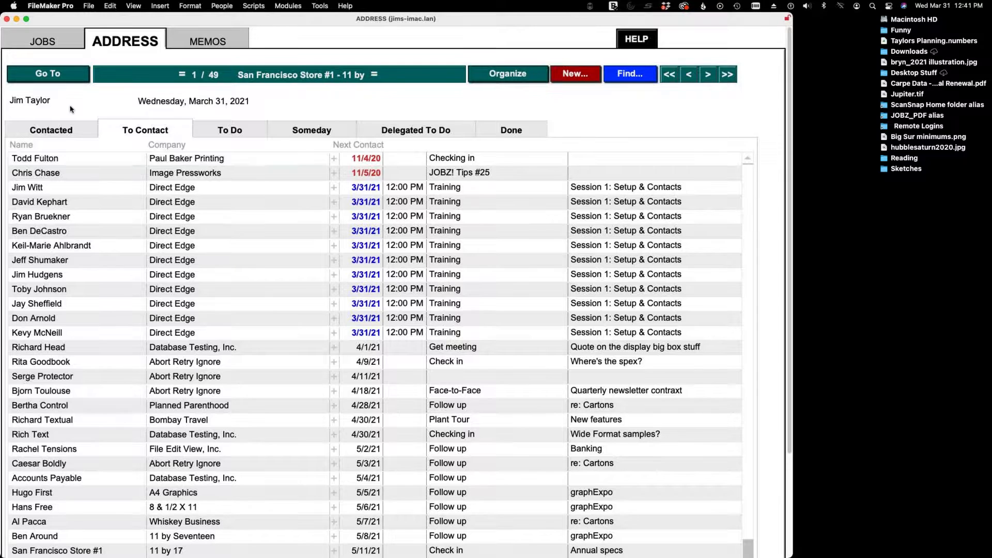
left_click(69, 78)
left_click(76, 163)
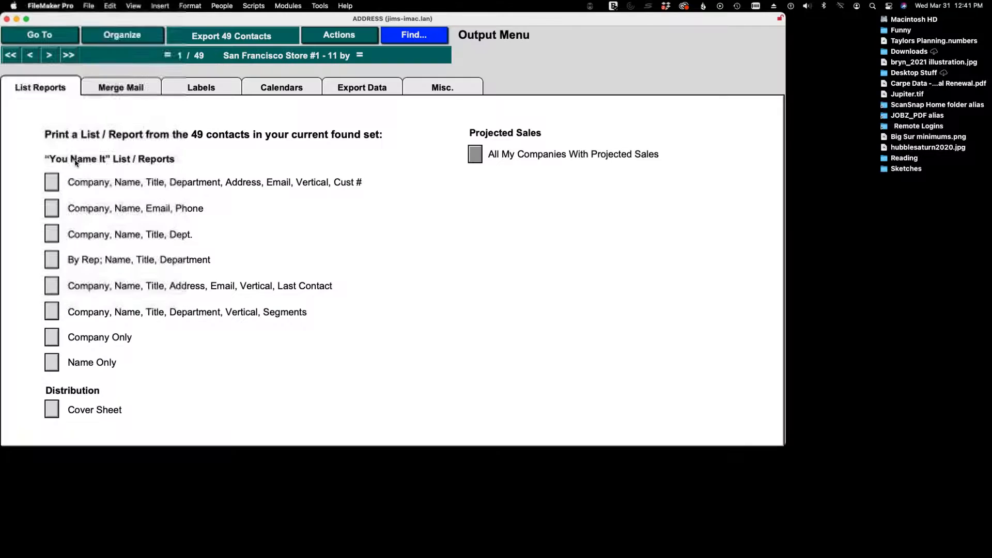
left_click(213, 89)
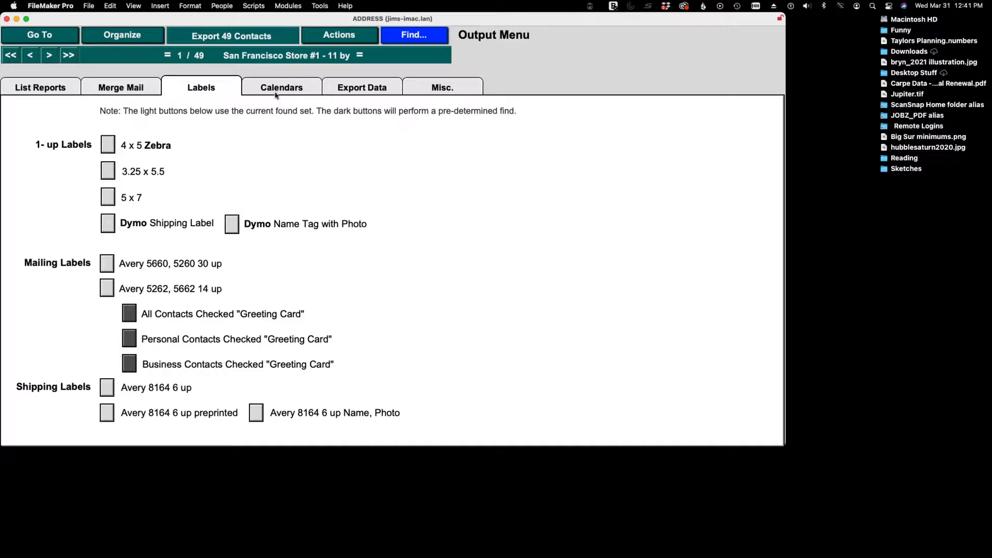
left_click(370, 91)
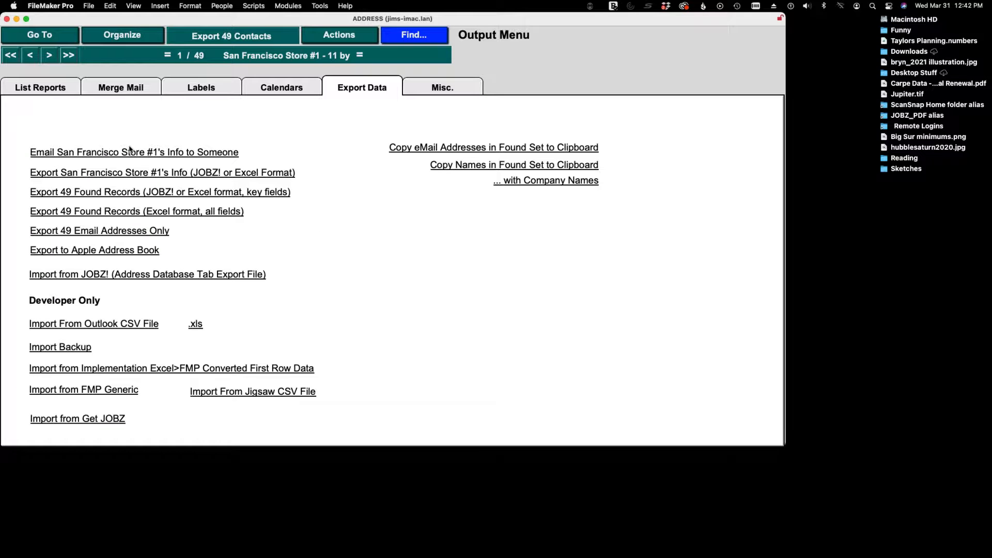
left_click(452, 87)
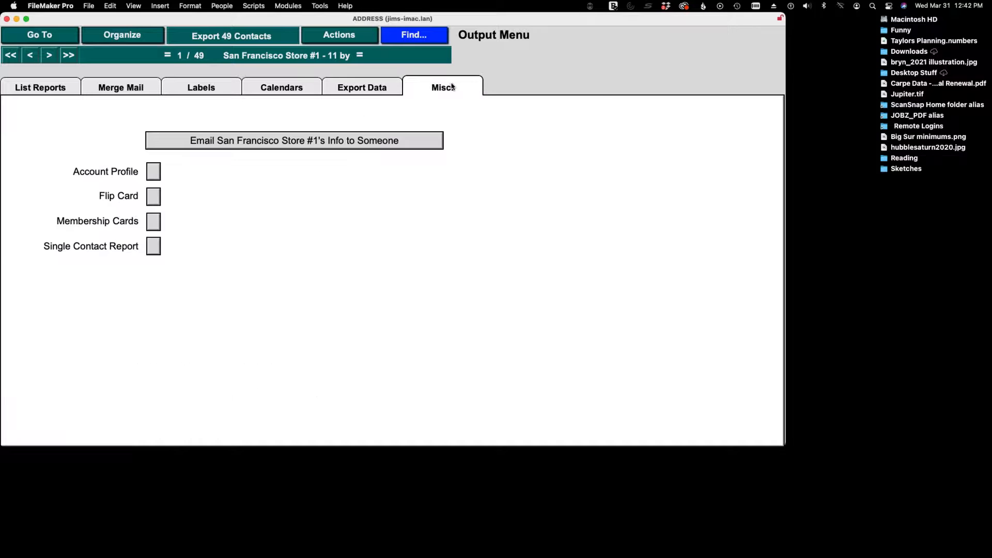
Step: Look over the list report choices for the found contacts and return to the contact list
left_click(35, 88)
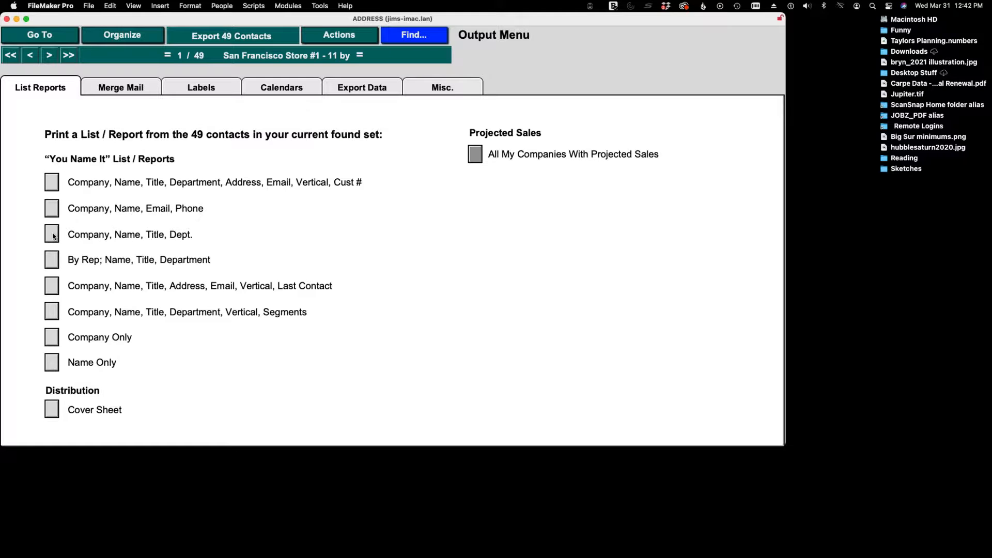
left_click(169, 55)
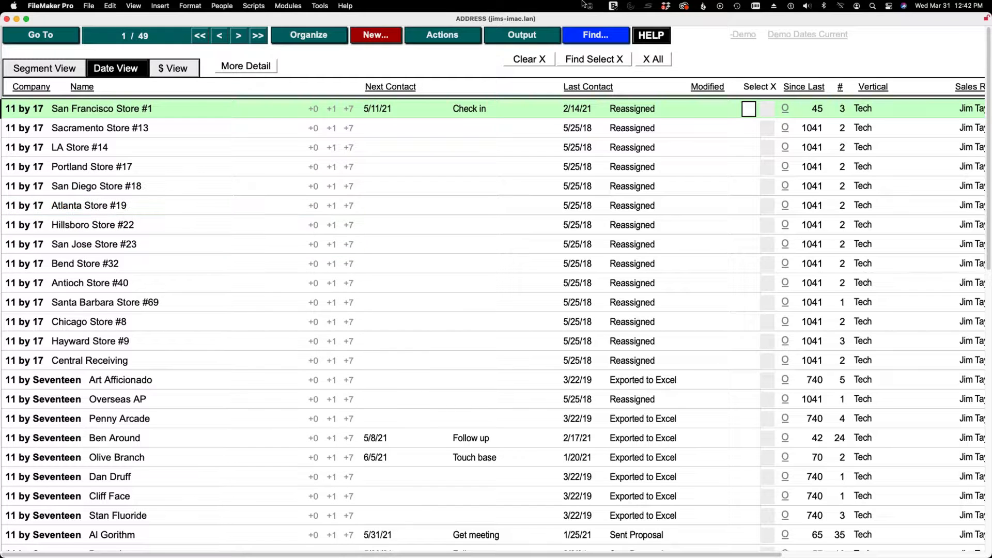
Step: Find the contacts in the Digital Print segment, narrowing the search with a Category
left_click(581, 36)
left_click(582, 38)
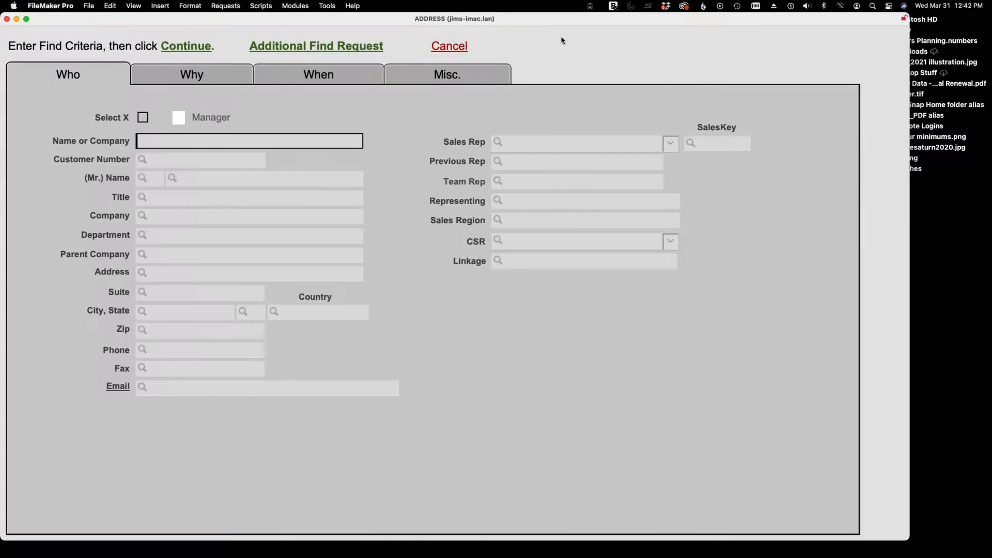
left_click(188, 84)
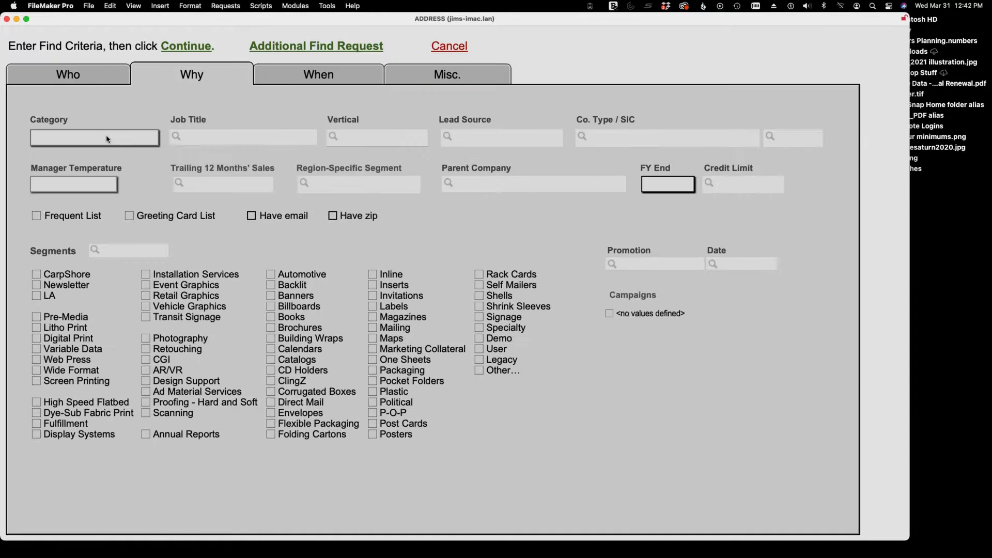
left_click(36, 339)
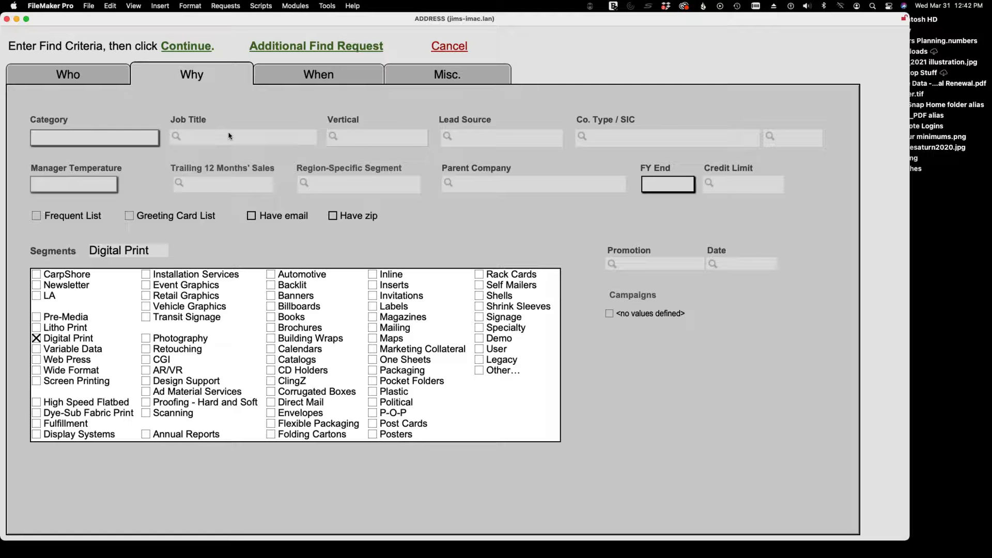
left_click(136, 143)
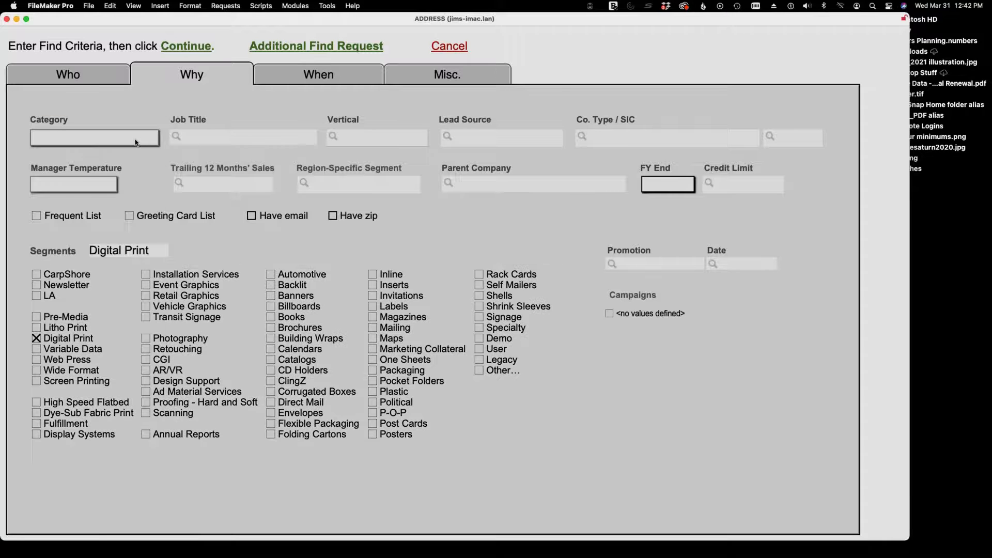
left_click(136, 143)
left_click(129, 153)
left_click(199, 46)
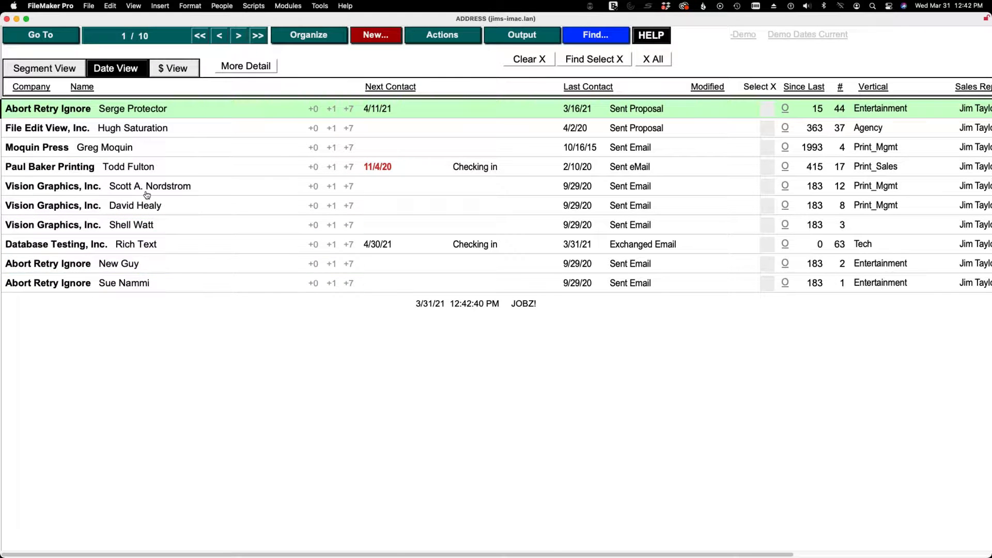
Step: Check the quick output choices for the found contacts without running any of them
left_click(512, 36)
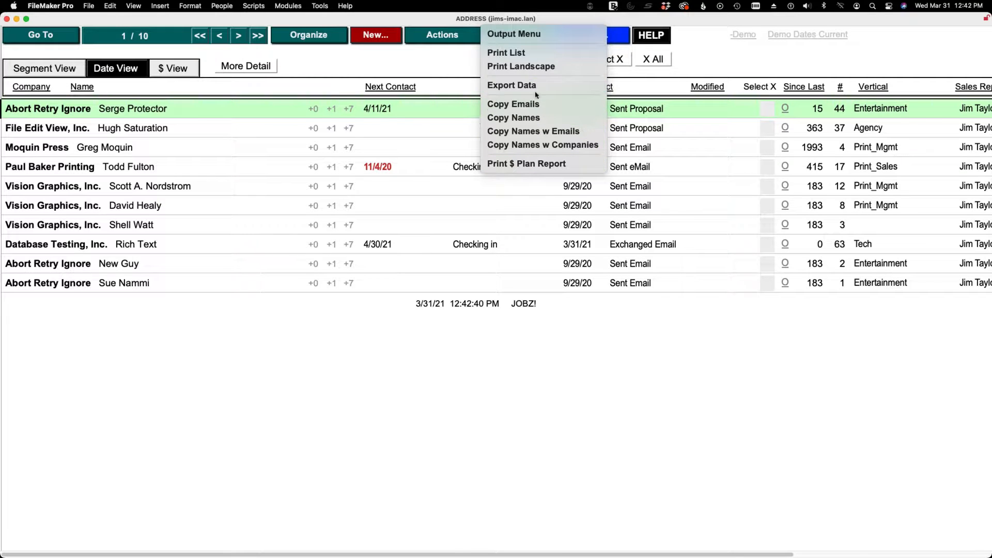
left_click(558, 22)
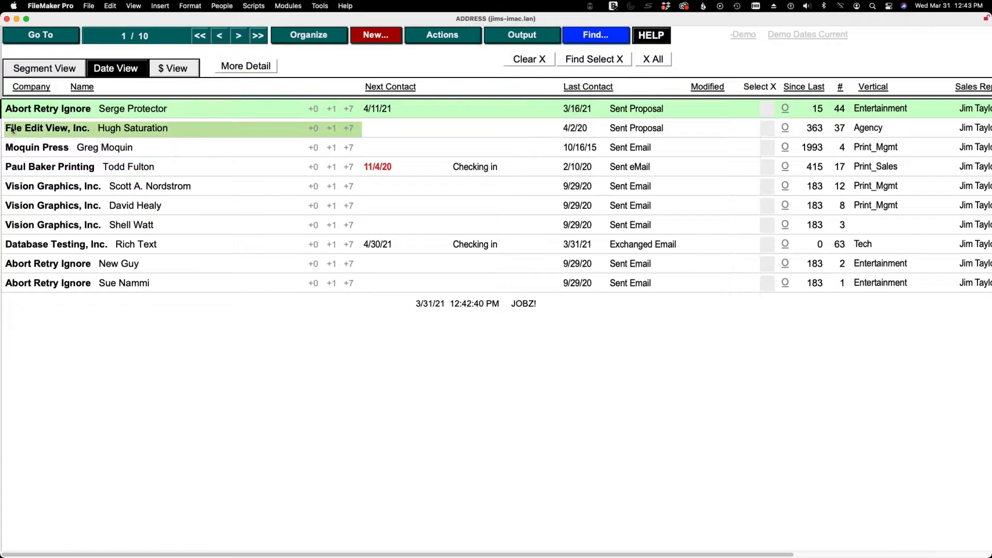
Step: Open the first found contact's record and view its linked jobs by date and by job title
left_click(23, 111)
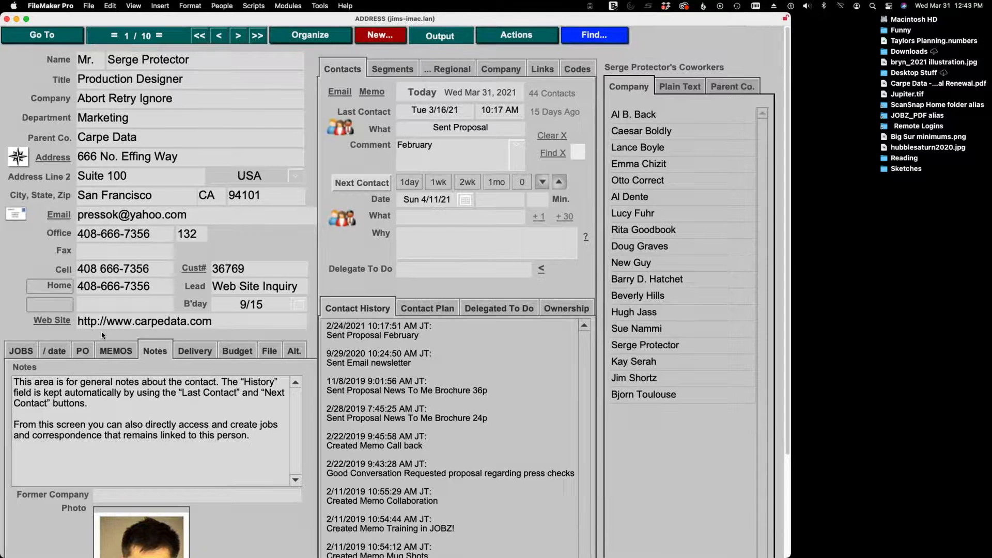
left_click(32, 351)
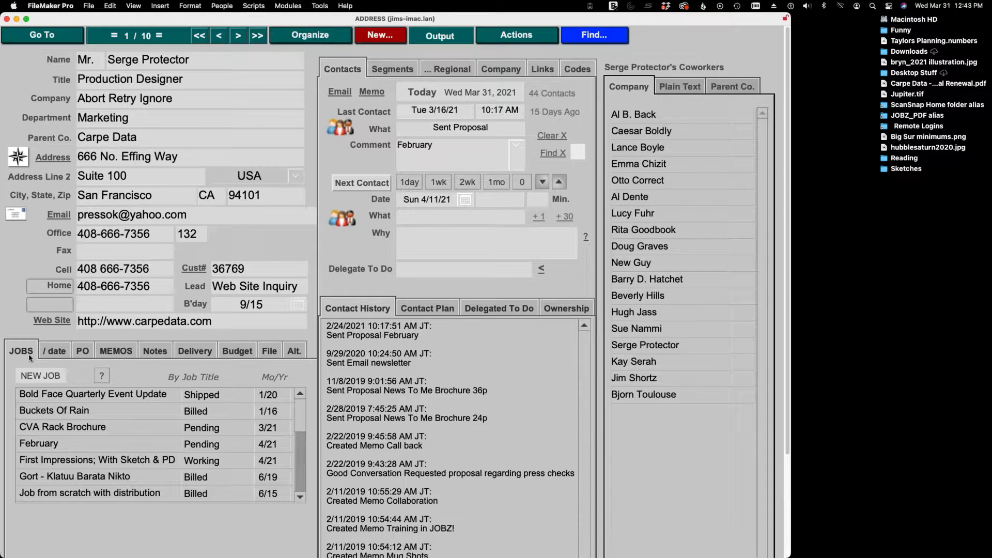
left_click(56, 351)
left_click(23, 352)
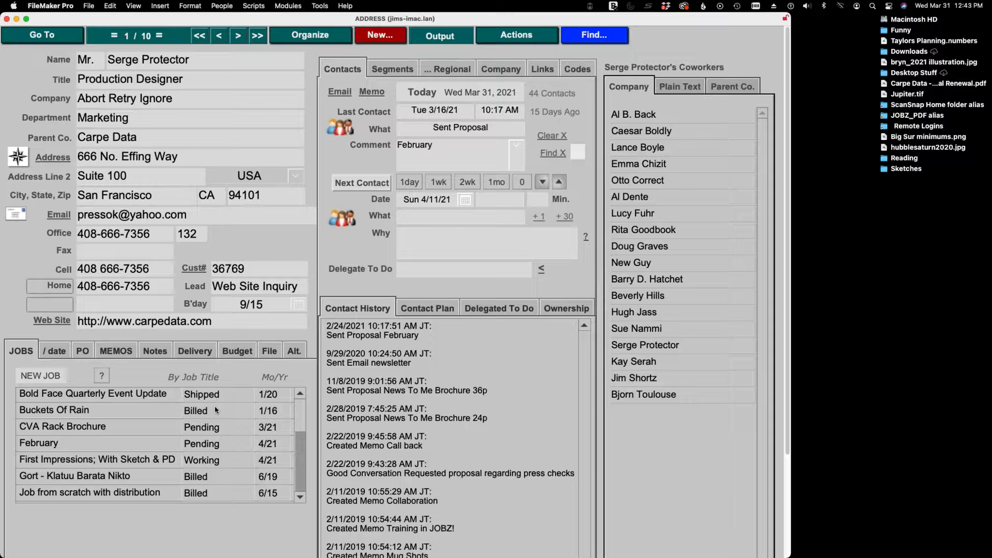
Step: Create a new job for this contact and set its Invoice Contact to the first coworker in the list
left_click(42, 376)
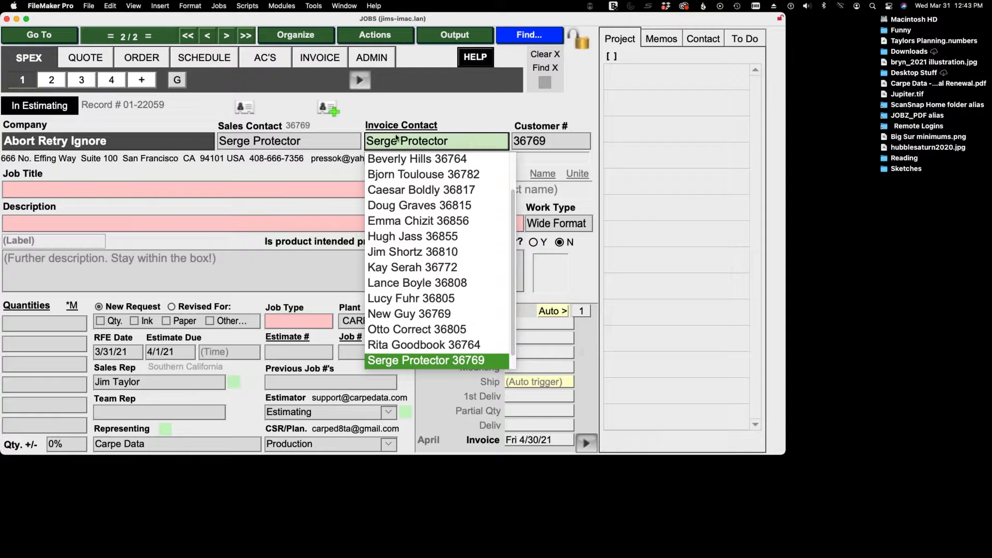
scroll(400, 153, "up", 3)
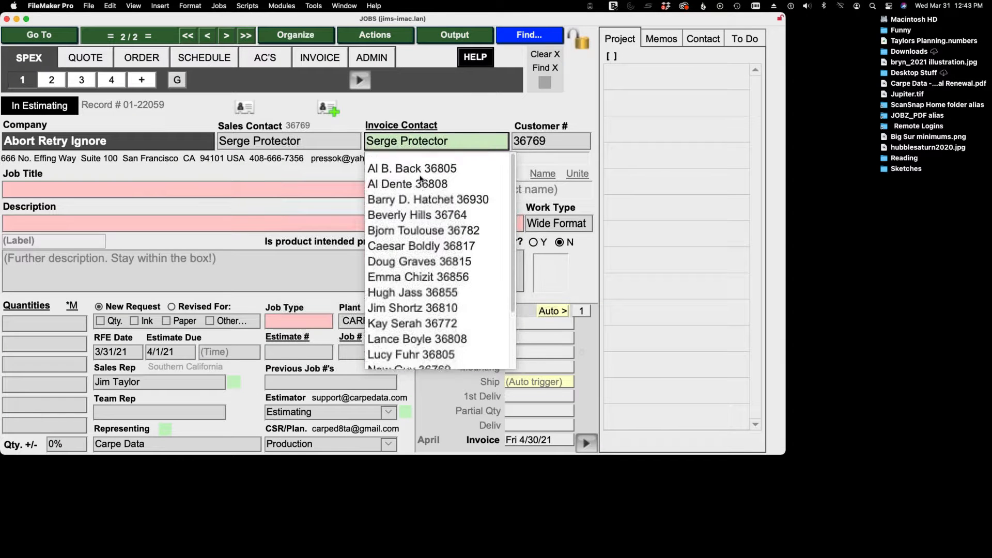
left_click(396, 164)
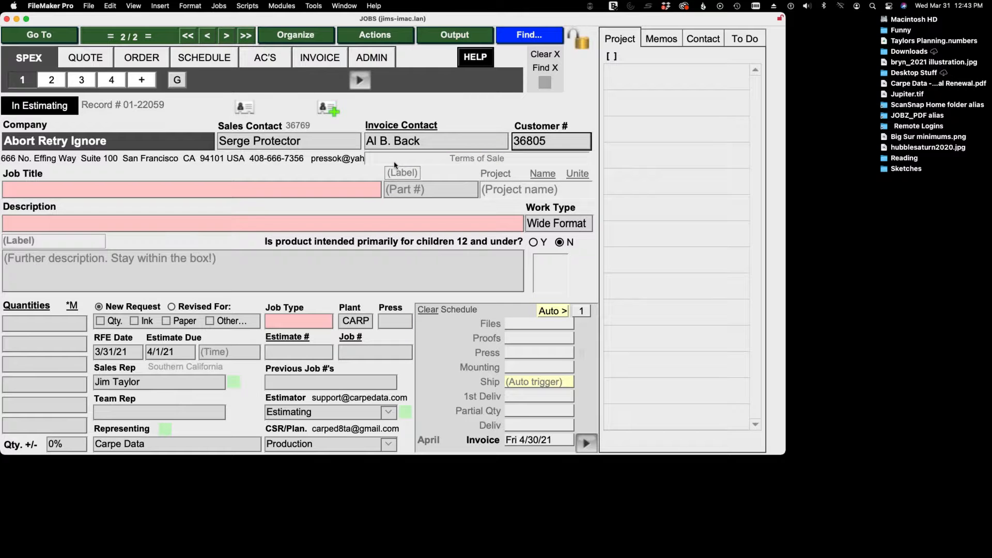
Step: Look at the new job's Job Title, Description and further description fields without filling them in
left_click(50, 185)
left_click(106, 228)
left_click(88, 275)
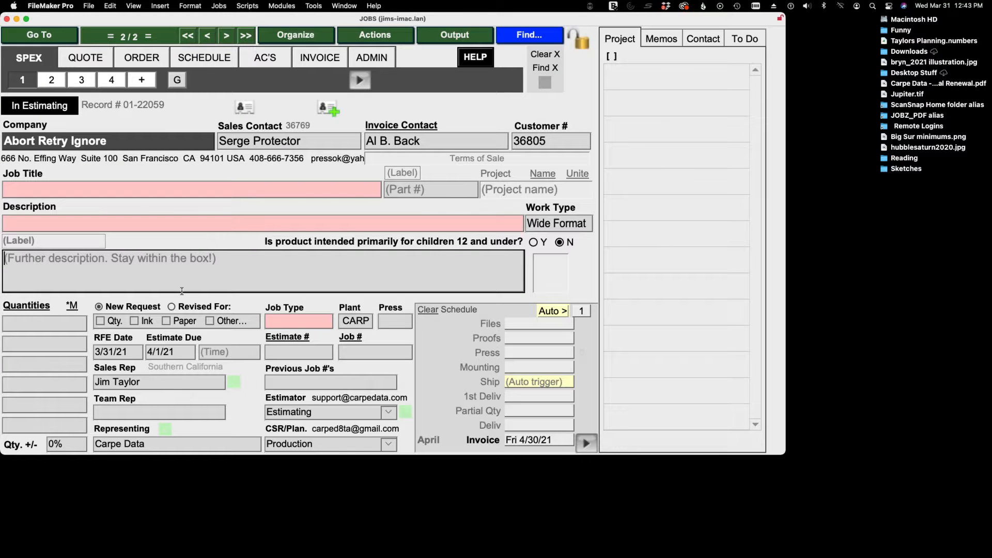
Step: Leave the job for the Manager Home and compare the Jobs and Address home screens, finishing on Address
left_click(48, 32)
left_click(48, 32)
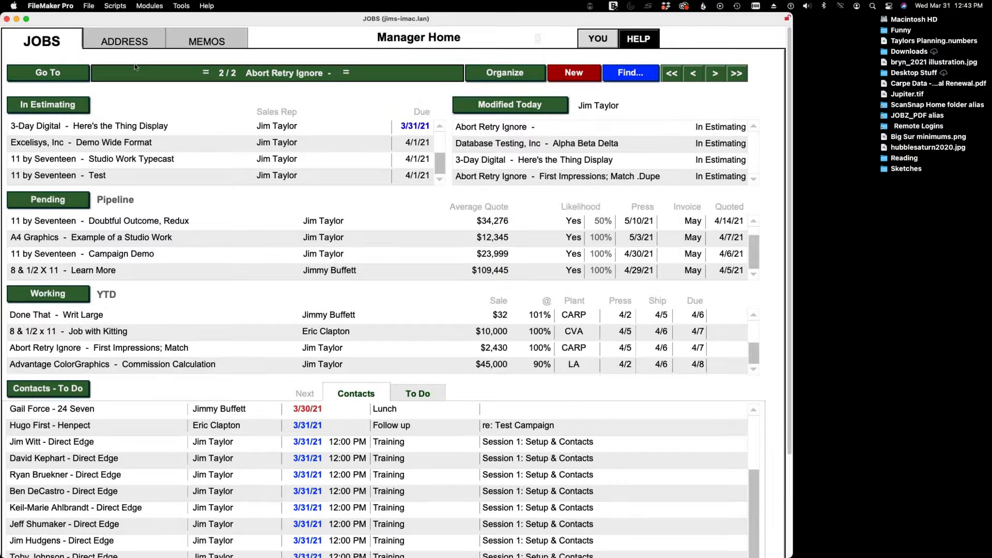
left_click(140, 39)
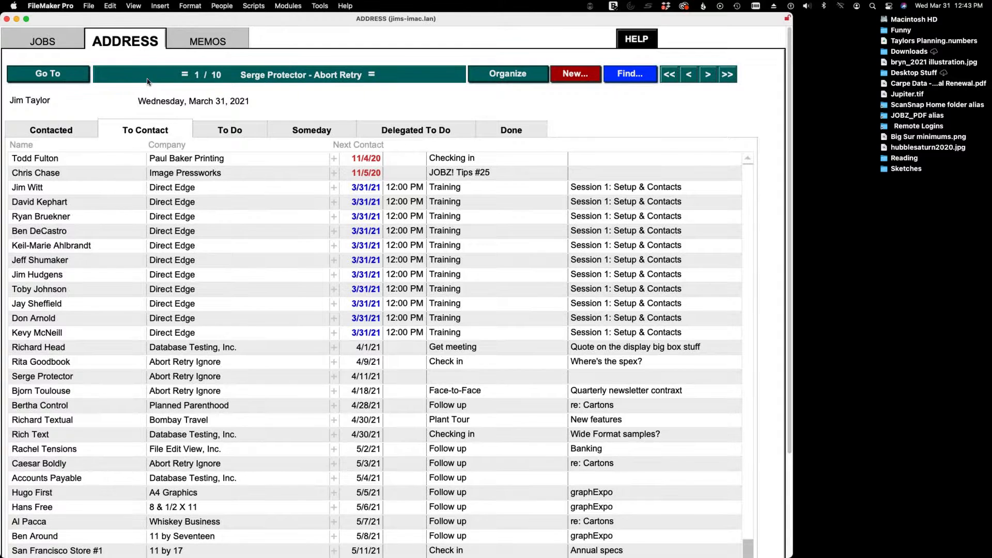
left_click(52, 42)
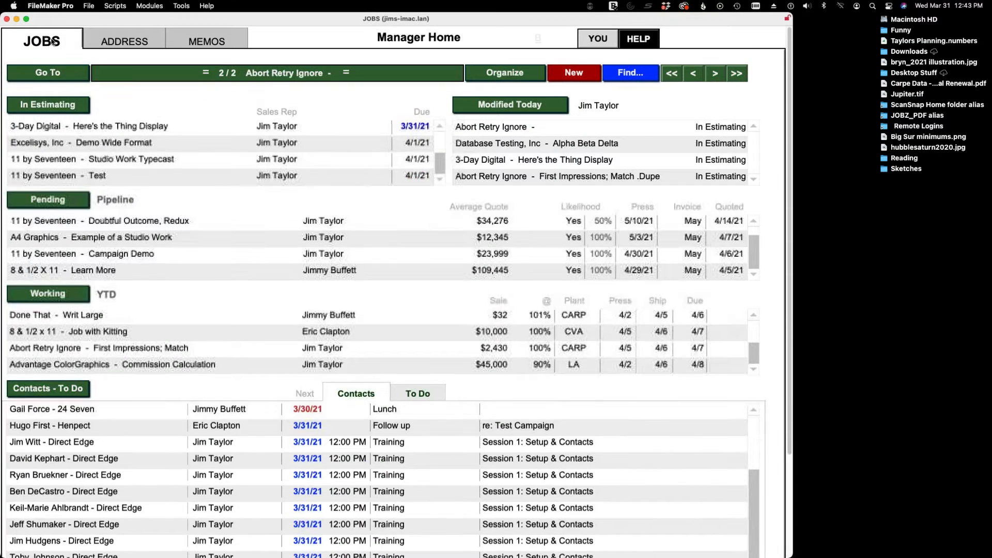
left_click(111, 43)
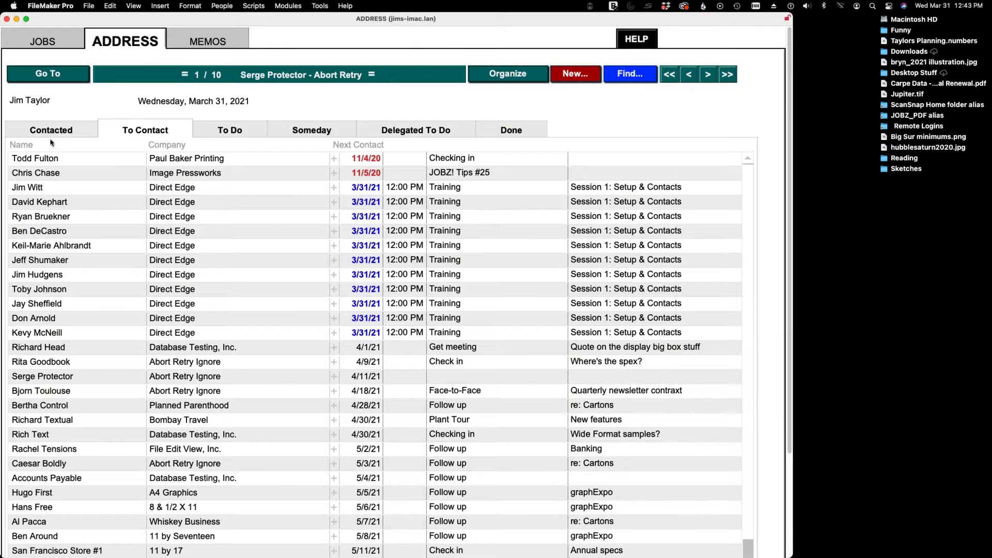